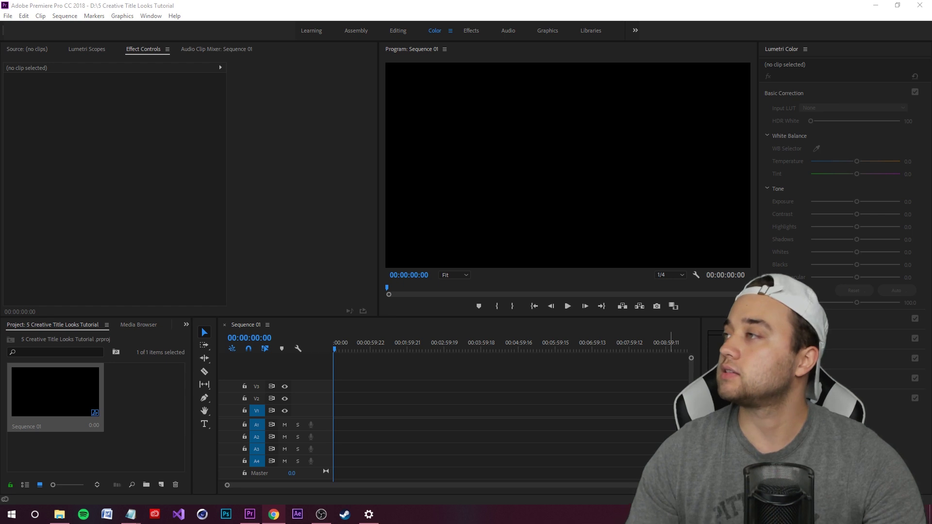
Switch from Premiere Pro to the browser showing the CAPTAIN reference video
key("alt+Tab")
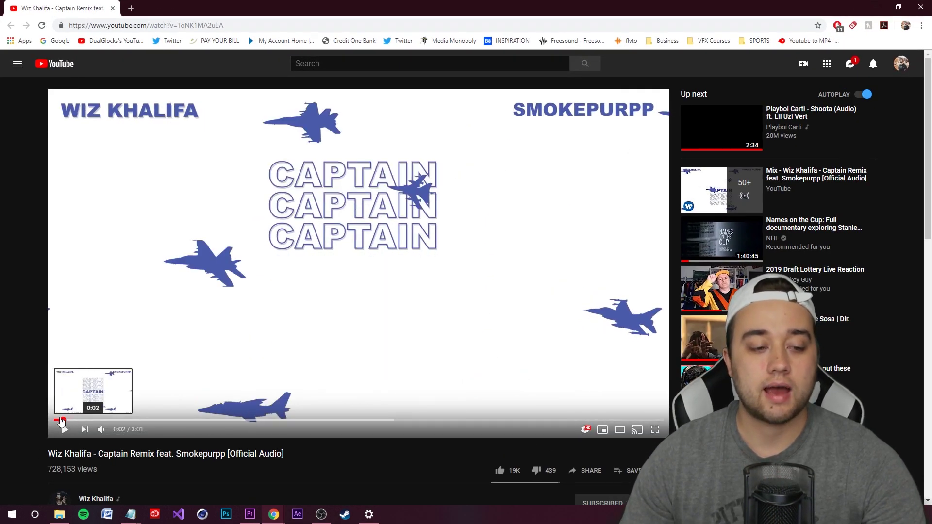
Restart, mute and play the Captain Remix video, pausing on the CAPTAIN title
left_click(55, 420)
left_click(101, 429)
left_click(62, 431)
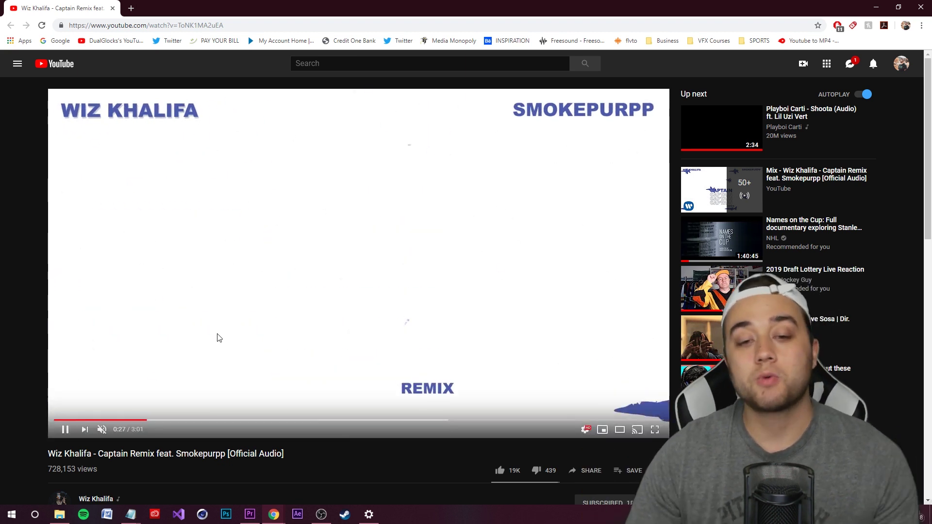
left_click(214, 338)
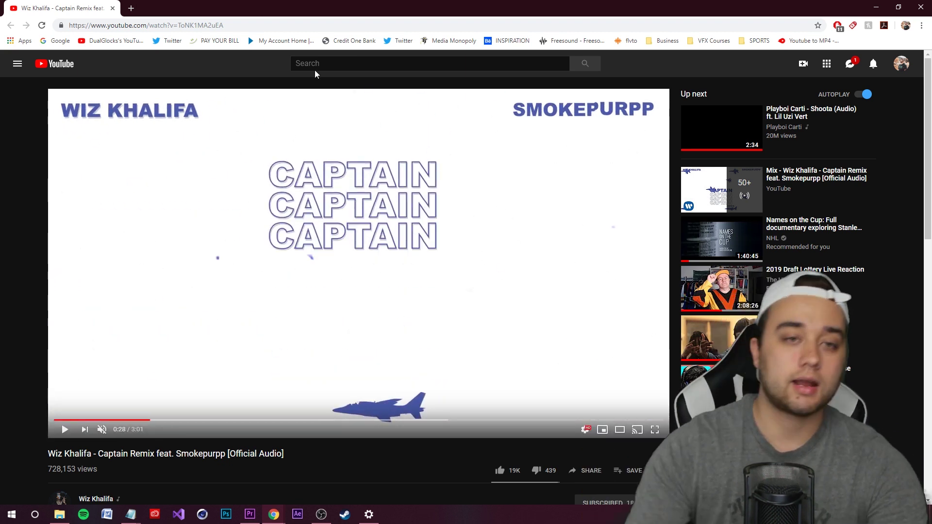
Review the Nightmares video's YUNG PINCH titles, then return to Premiere Pro
left_click(64, 430)
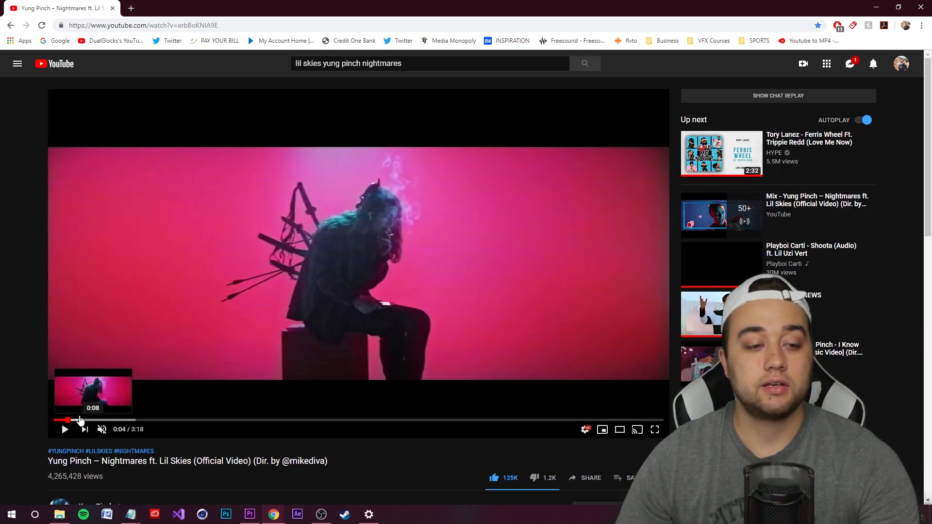
left_click(60, 420)
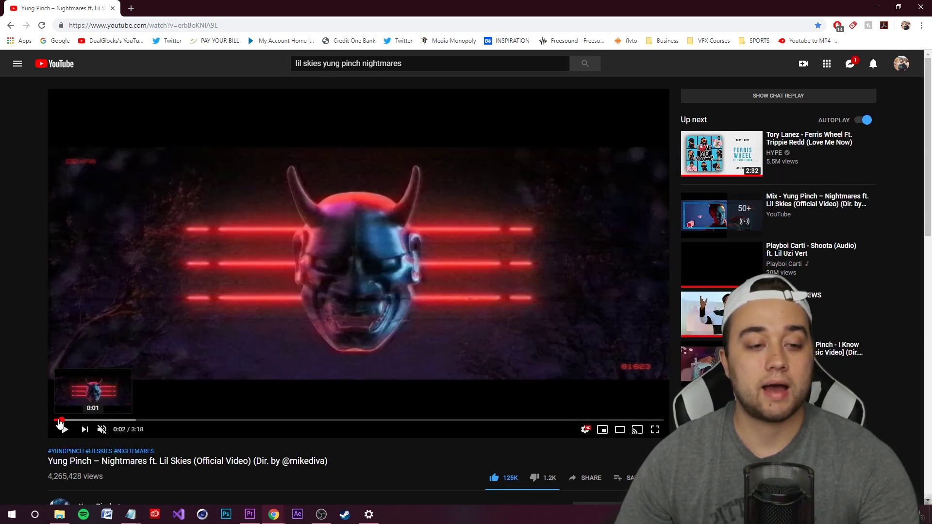
left_click(64, 429)
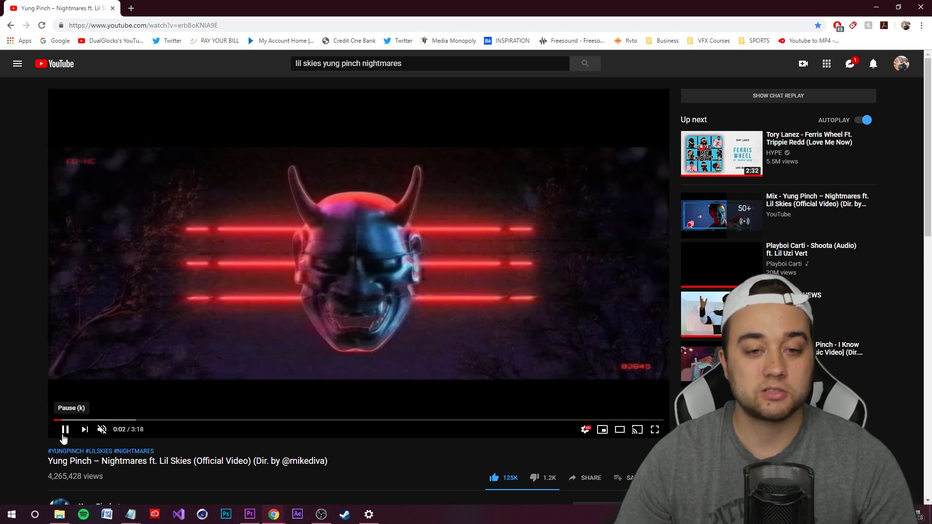
left_click(65, 430)
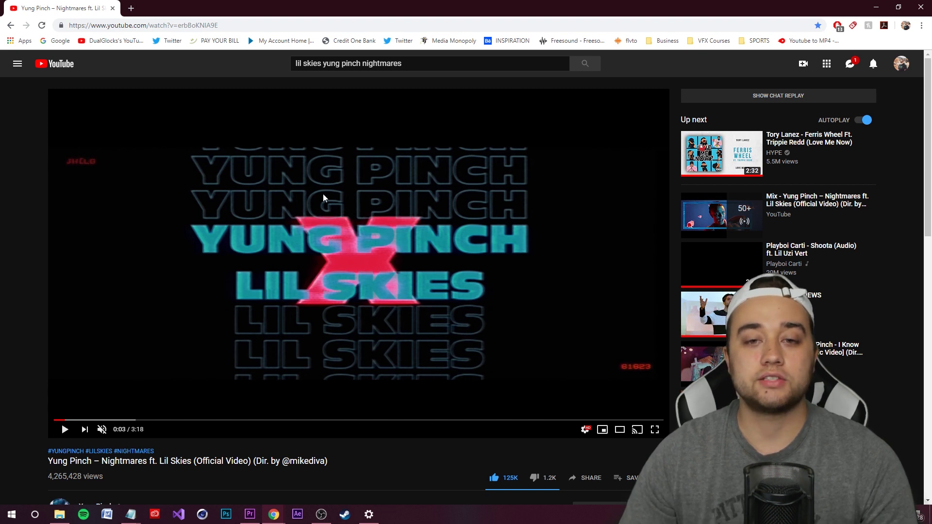
left_click(64, 430)
left_click(237, 275)
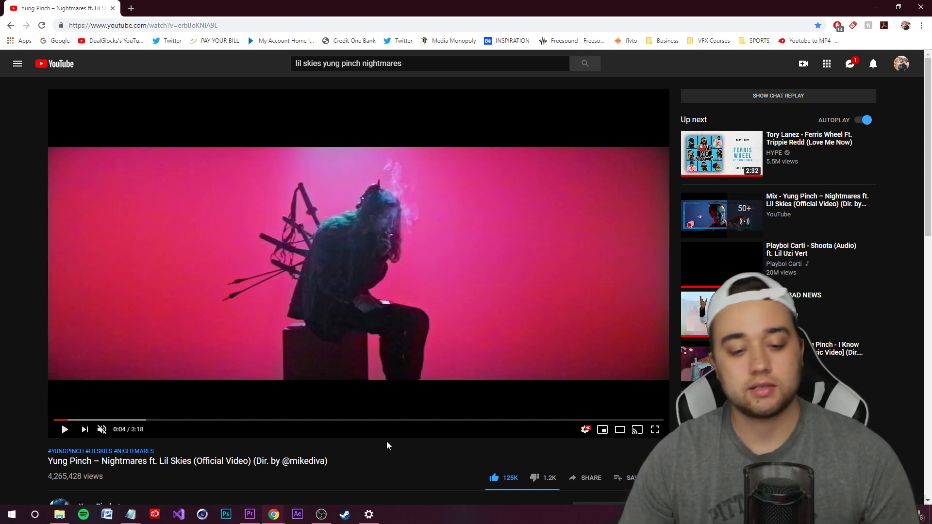
left_click(250, 514)
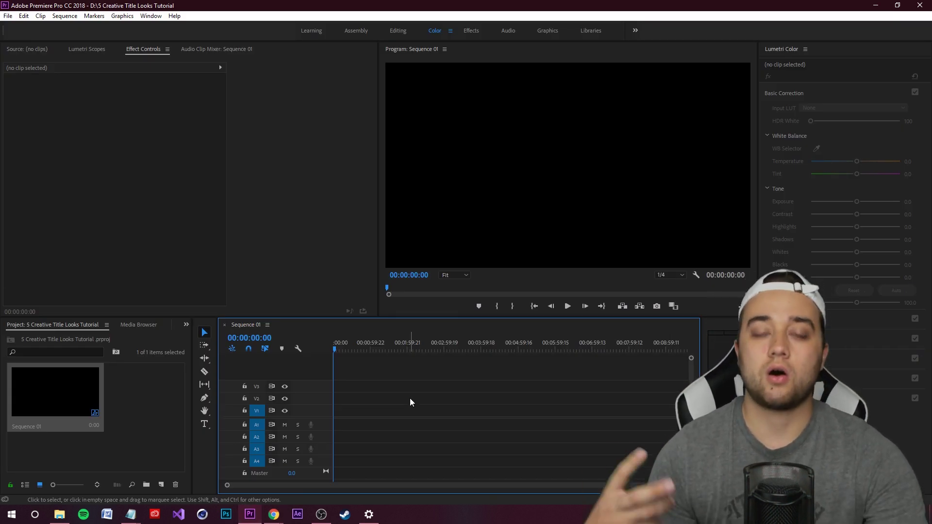
Create a 1920×1080 Transparent Video item, place it on track V1, and save
key("ctrl+s")
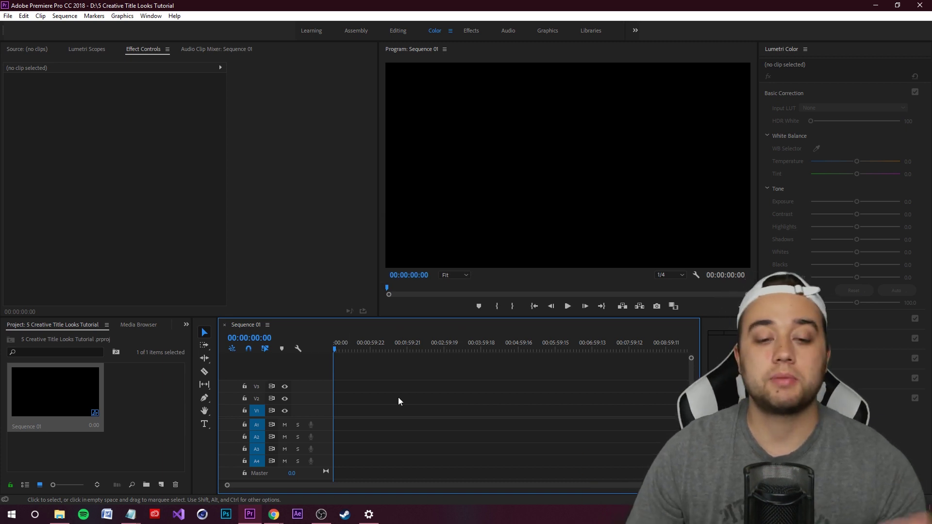
left_click(161, 485)
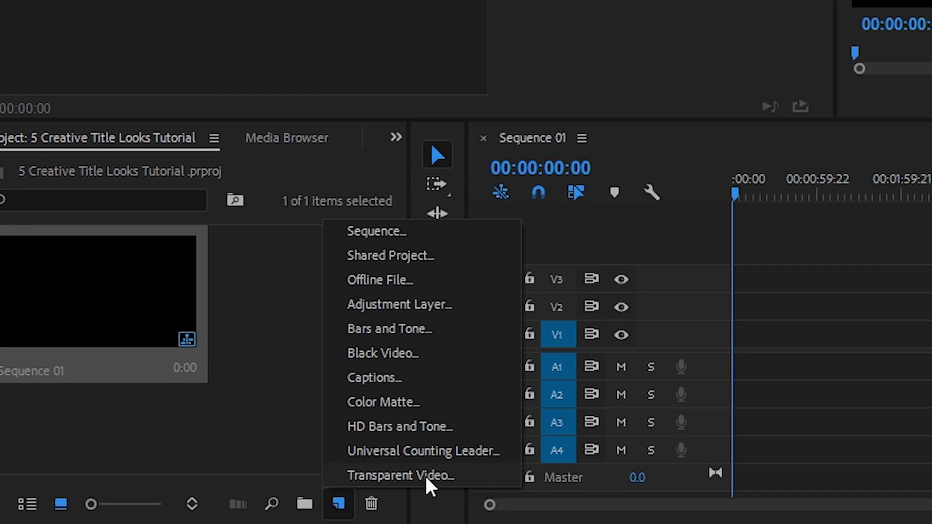
left_click(179, 472)
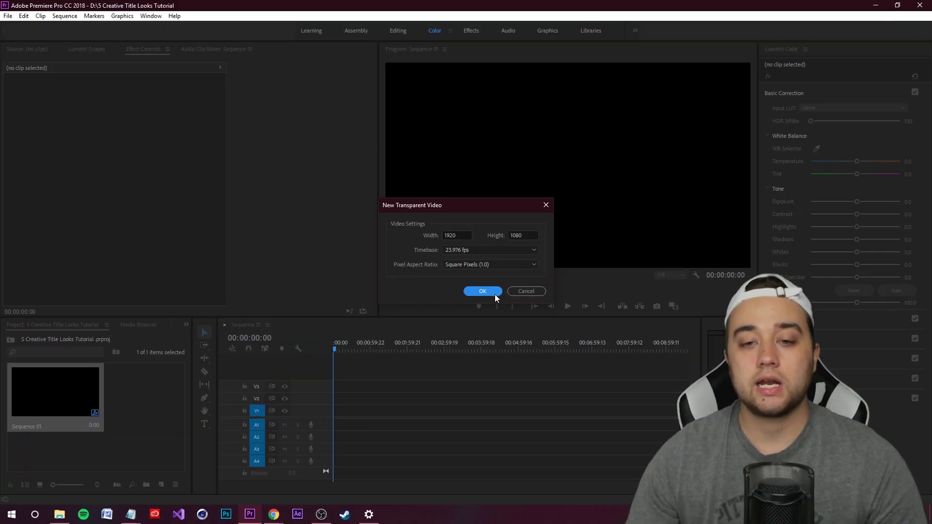
left_click(495, 295)
left_click_drag(185, 393, 480, 411)
key("ctrl+s")
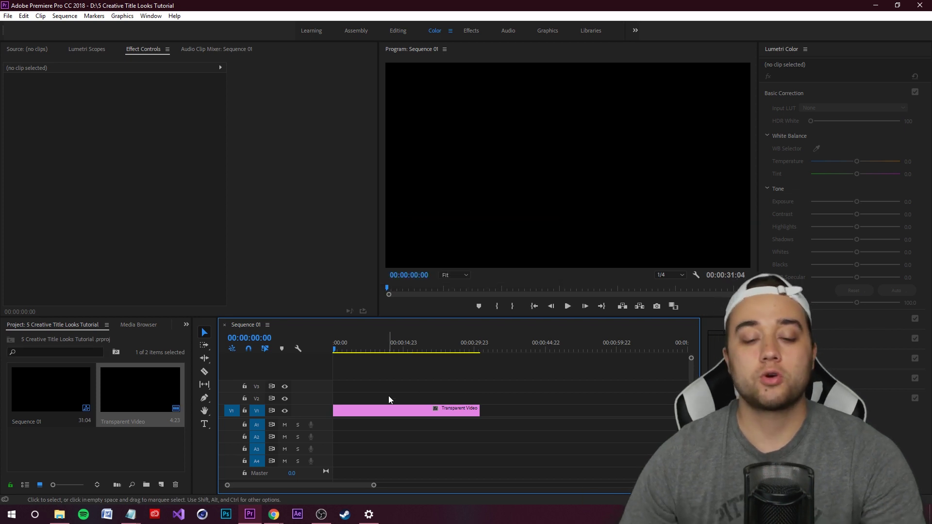
Move the transparent clip to V3 and replace it with an After Effects composition
left_click_drag(389, 410, 387, 387)
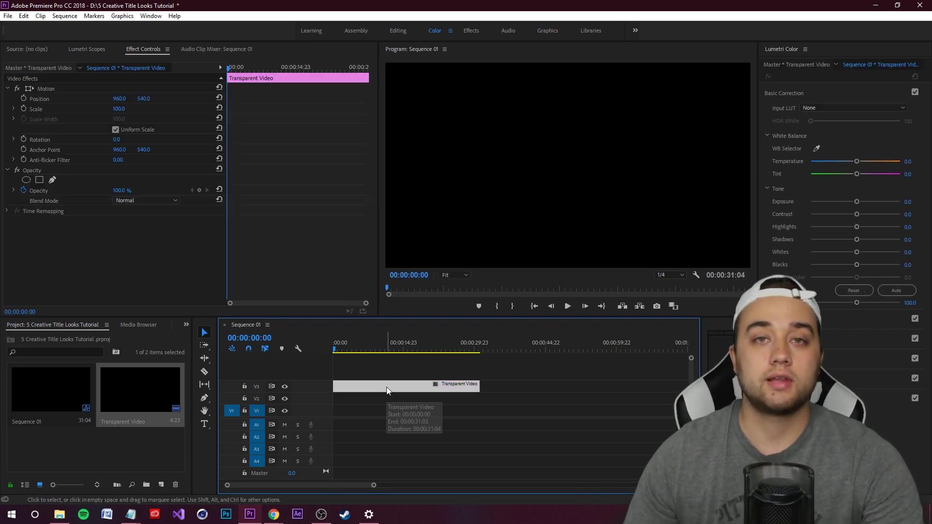
left_click(403, 395)
left_click_drag(350, 350, 316, 360)
right_click(355, 387)
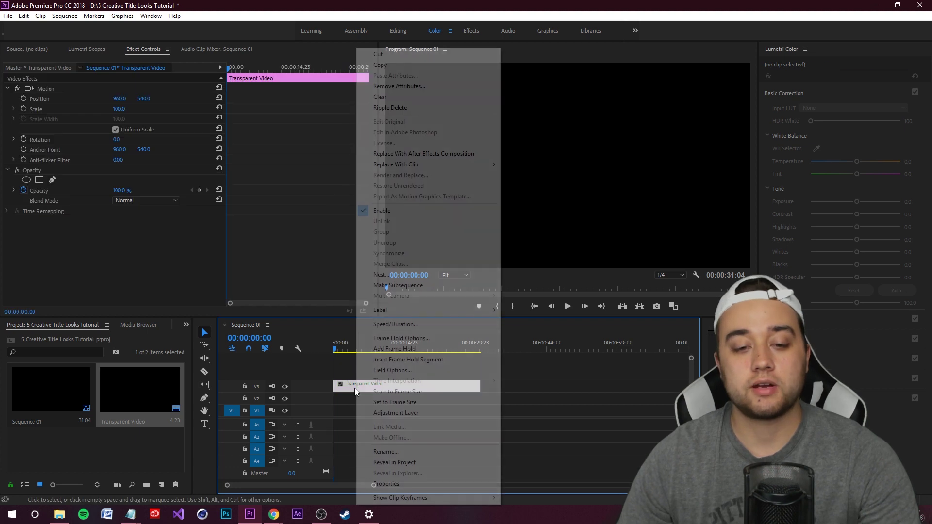
left_click(466, 154)
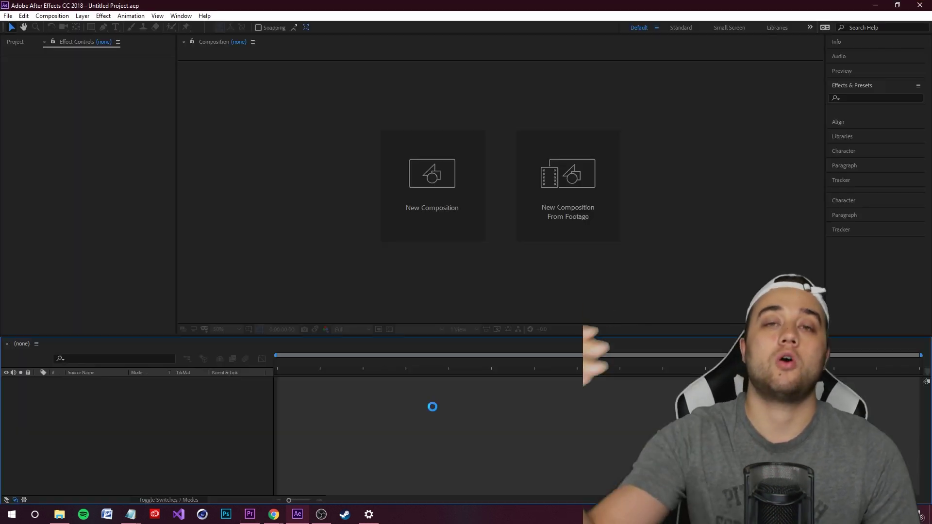
key("super")
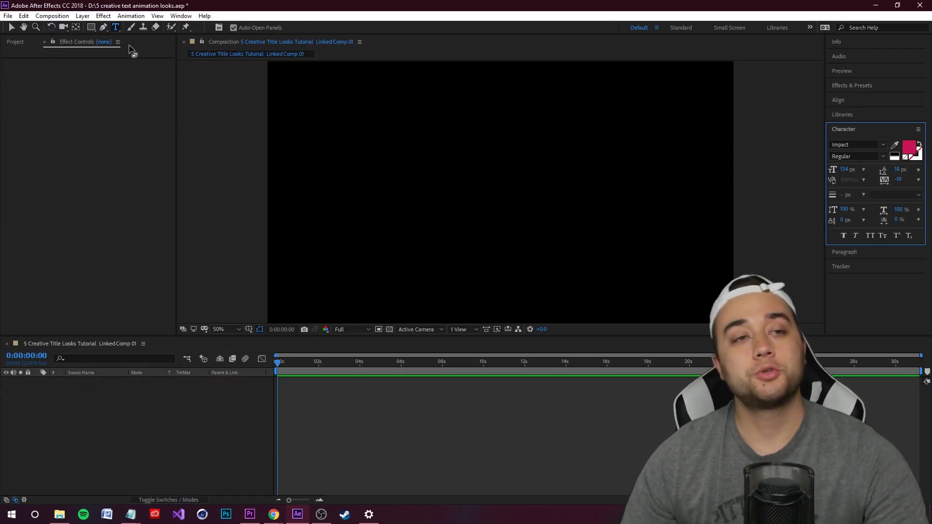
left_click(113, 28)
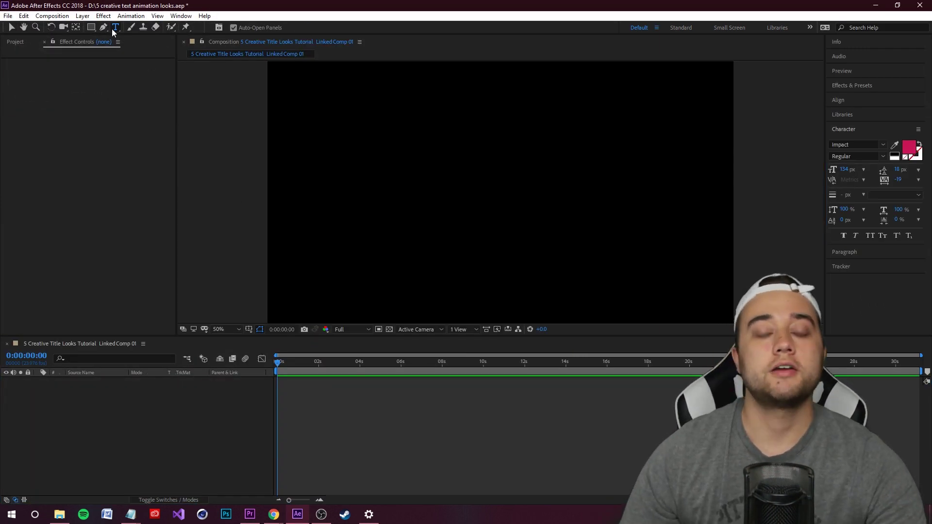
left_click_drag(321, 141, 699, 253)
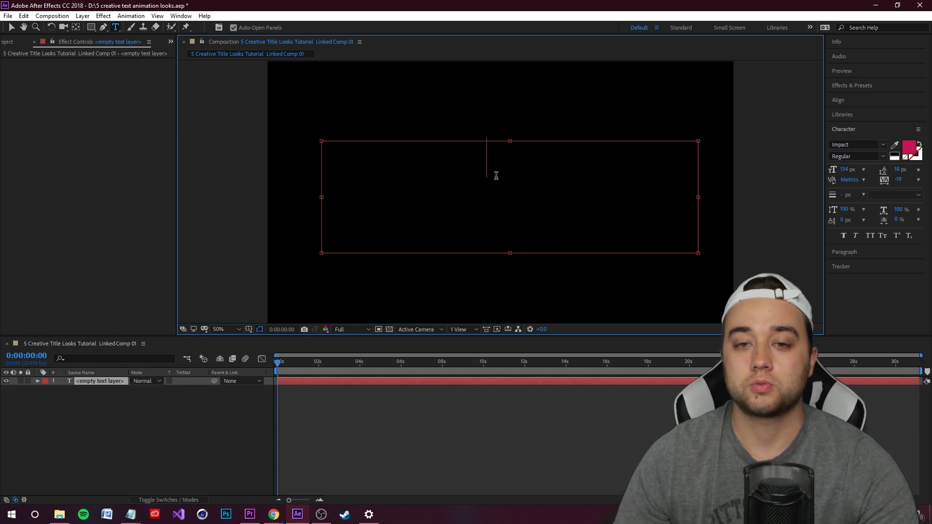
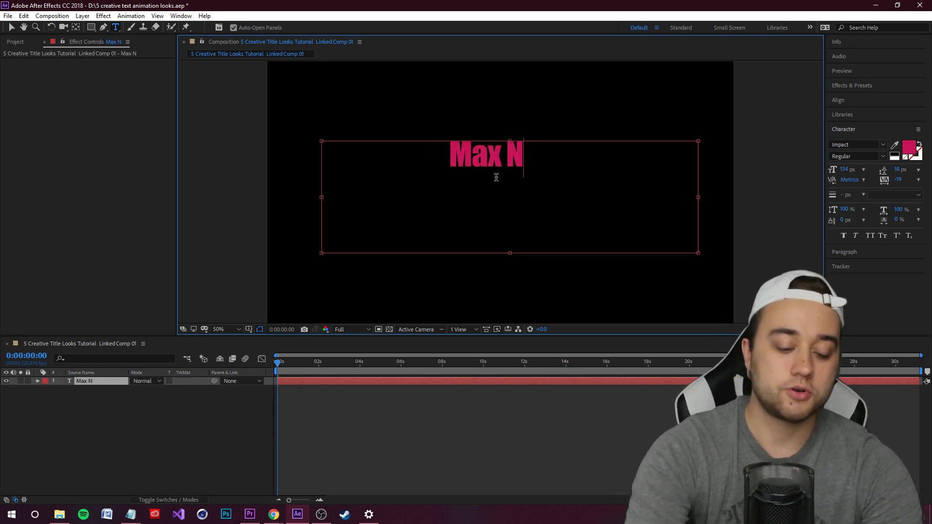
Set the title font to Bugfast and move it down toward the frame centre
triple_click(502, 160)
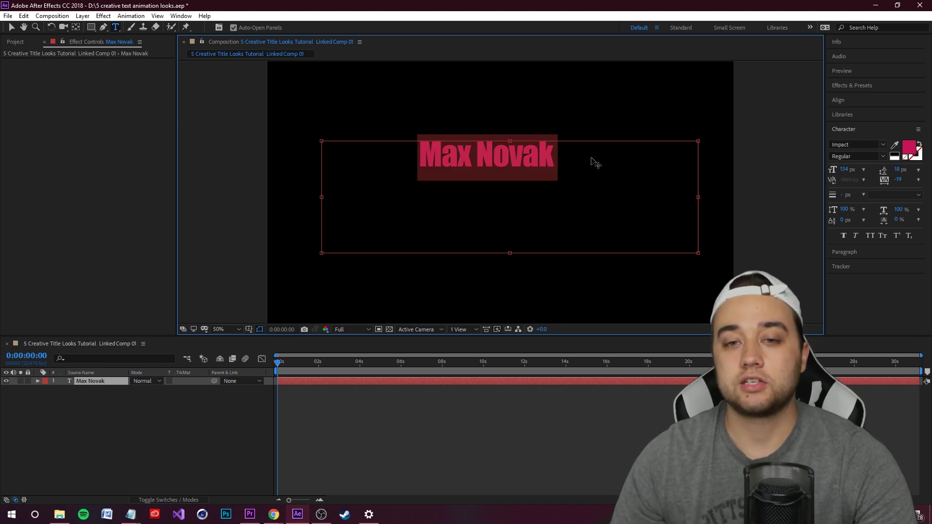
left_click(883, 145)
left_click(787, 298)
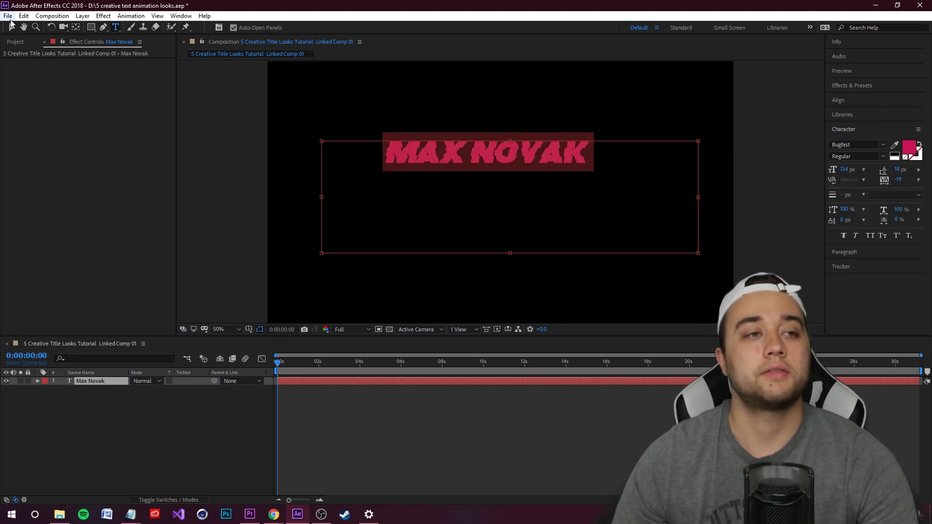
left_click(9, 28)
left_click_drag(518, 158, 529, 205)
scroll(529, 216, "down", 2)
scroll(524, 218, "up", 2)
scroll(535, 218, "down", 2)
scroll(528, 219, "up", 2)
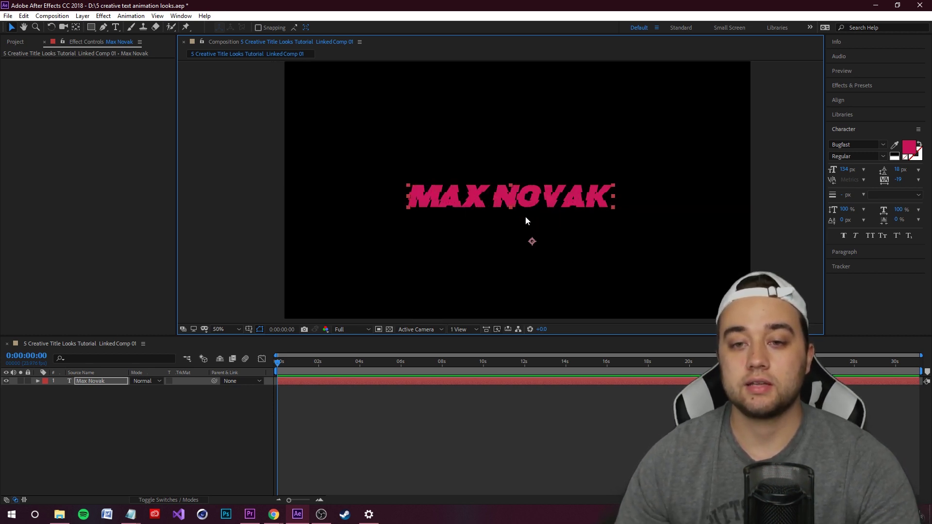
left_click(110, 383)
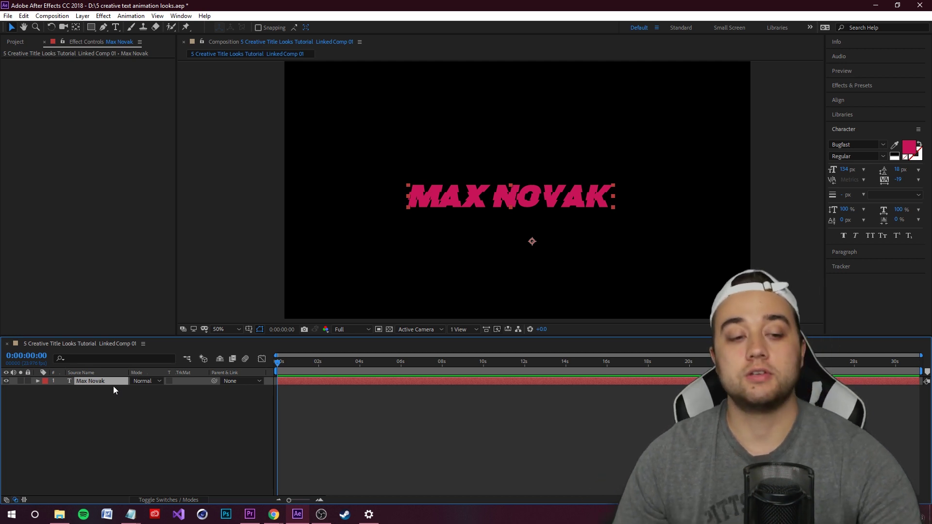
key("ctrl+d")
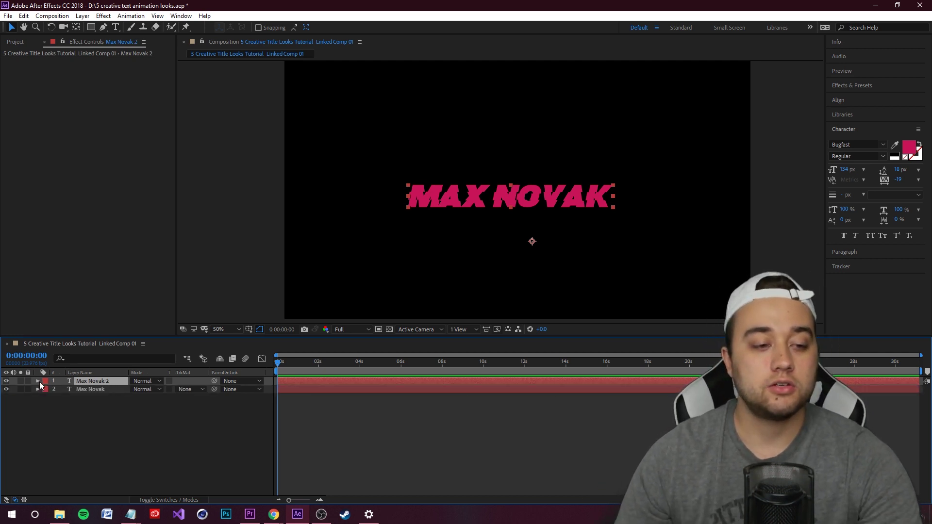
left_click(38, 381)
left_click(47, 398)
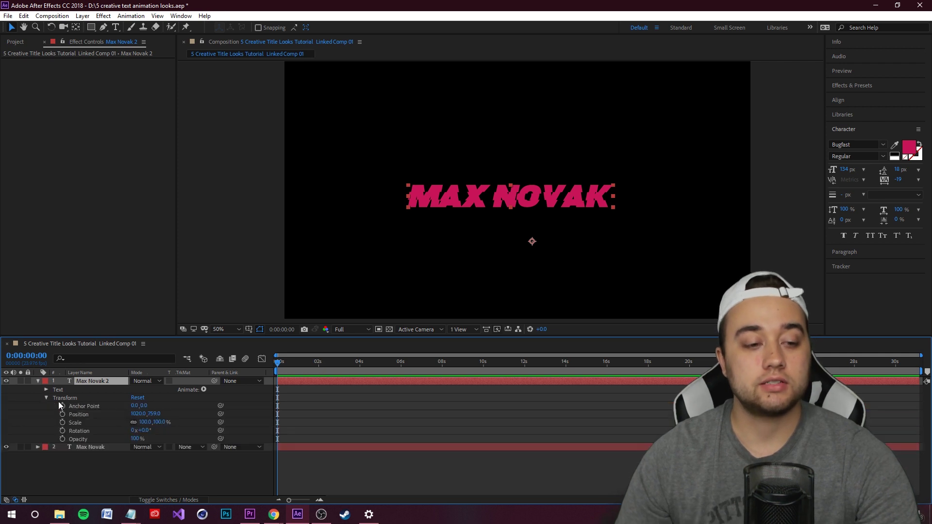
left_click_drag(156, 414, 65, 389)
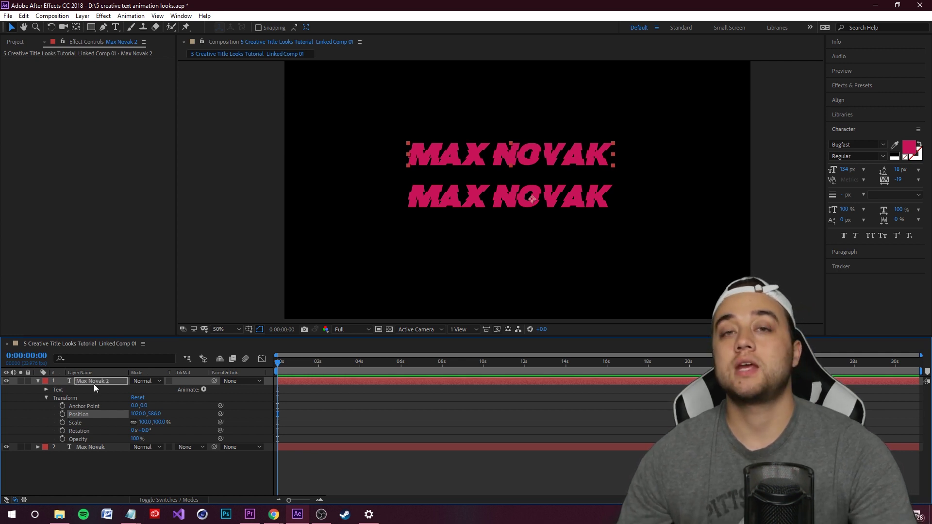
left_click(94, 384)
key("ctrl+d")
left_click(38, 389)
left_click(38, 381)
left_click(46, 398)
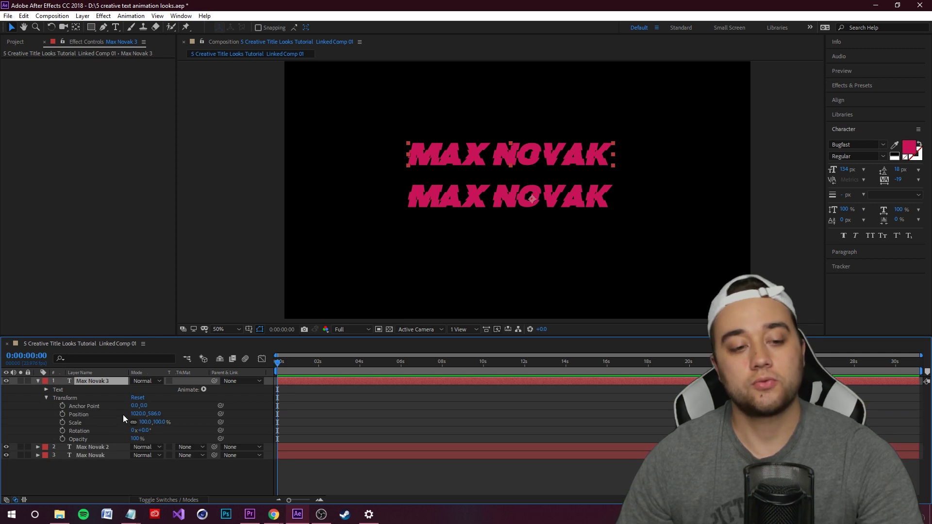
left_click_drag(154, 414, 162, 412)
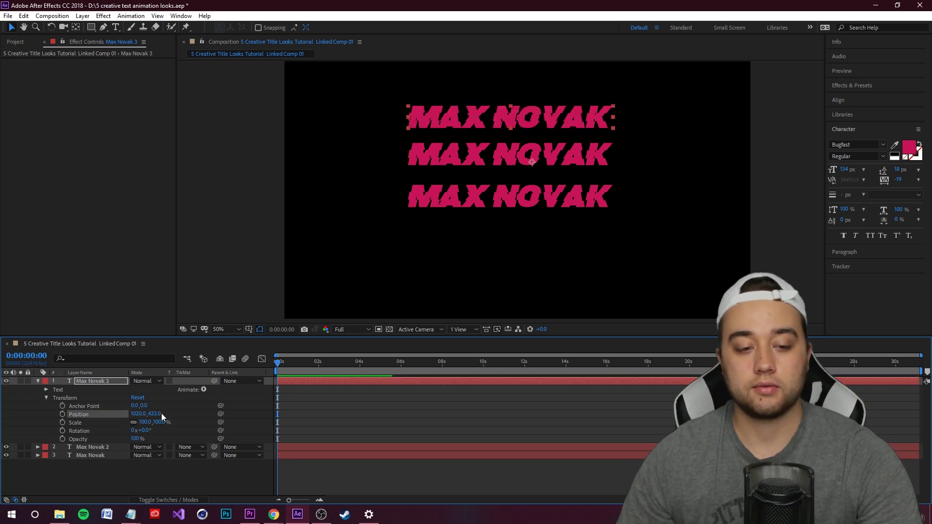
left_click(89, 383)
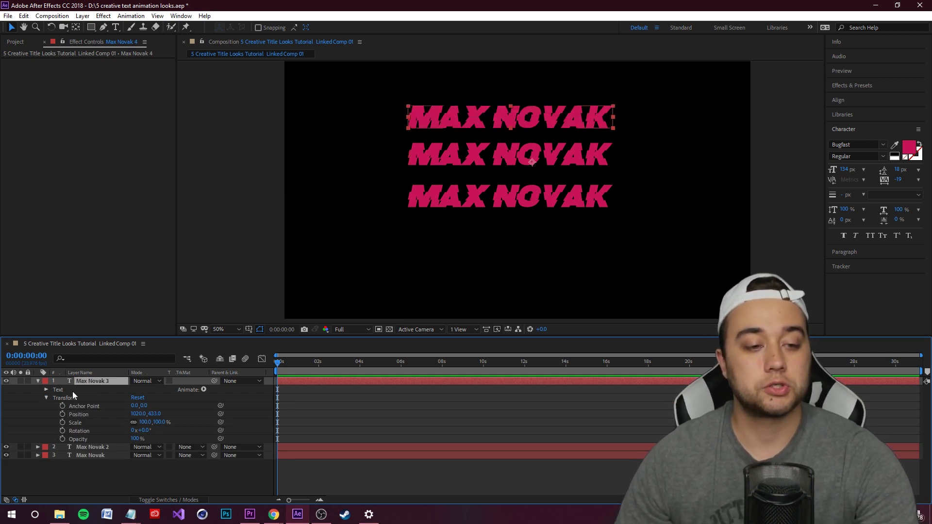
key("ctrl+d")
left_click(37, 389)
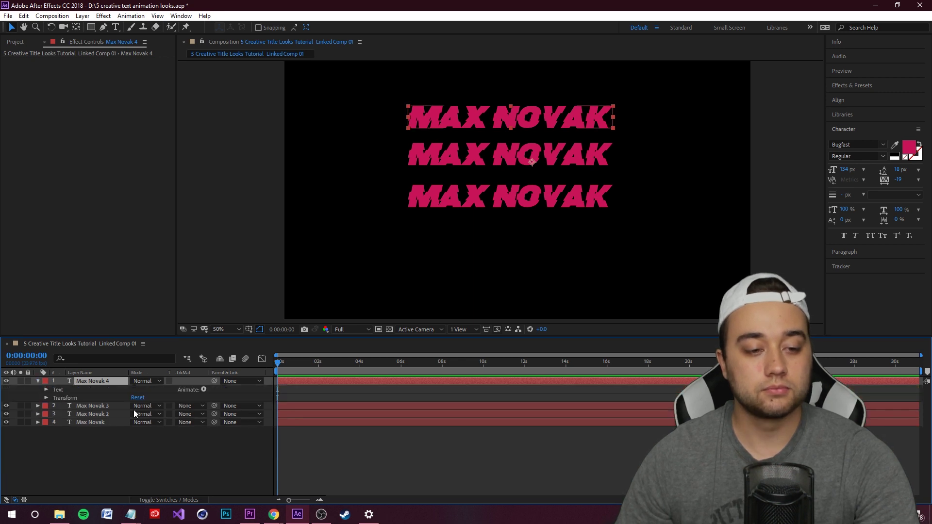
left_click(38, 382)
left_click_drag(155, 414, 195, 414)
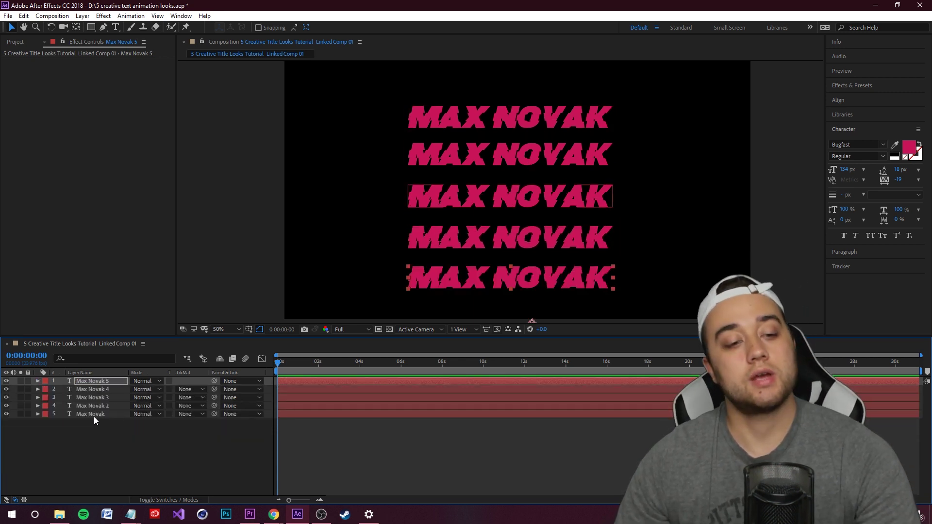
left_click(93, 415)
left_click(97, 406)
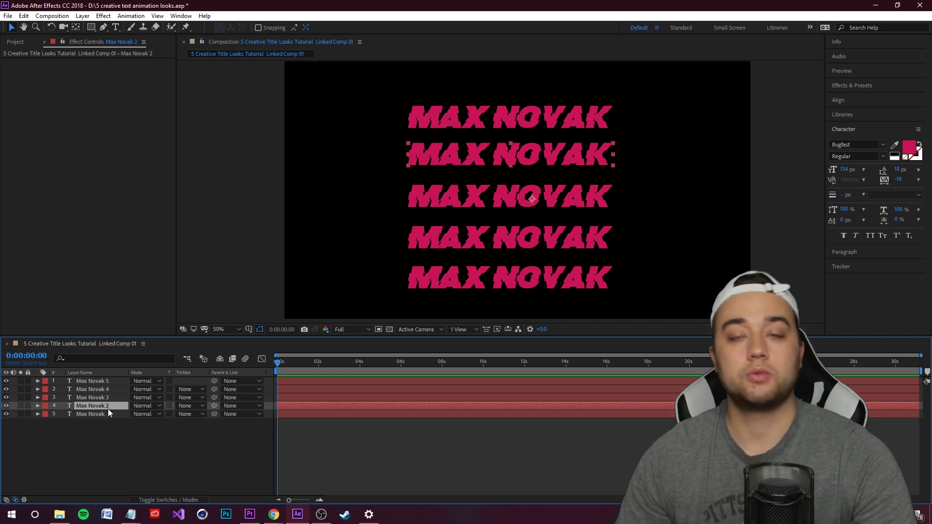
left_click(856, 124)
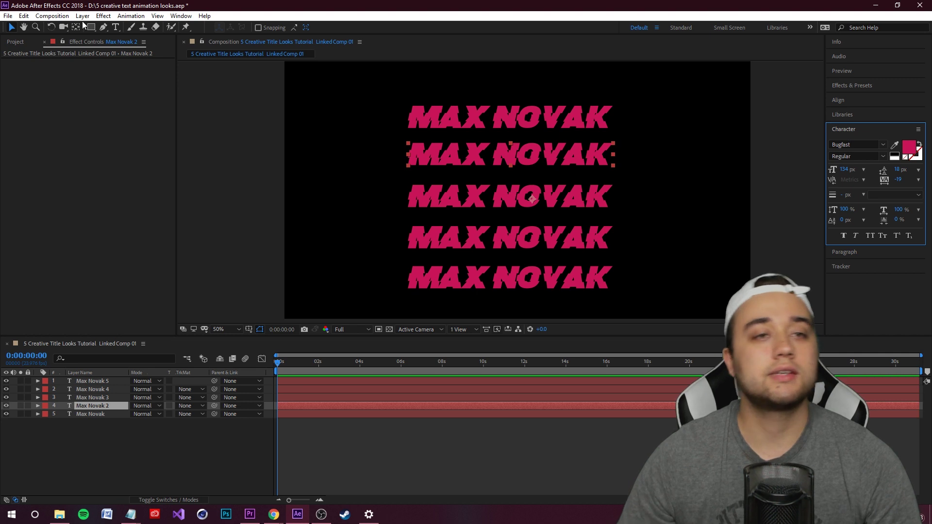
Reset the workspace to the Default layout
left_click(180, 16)
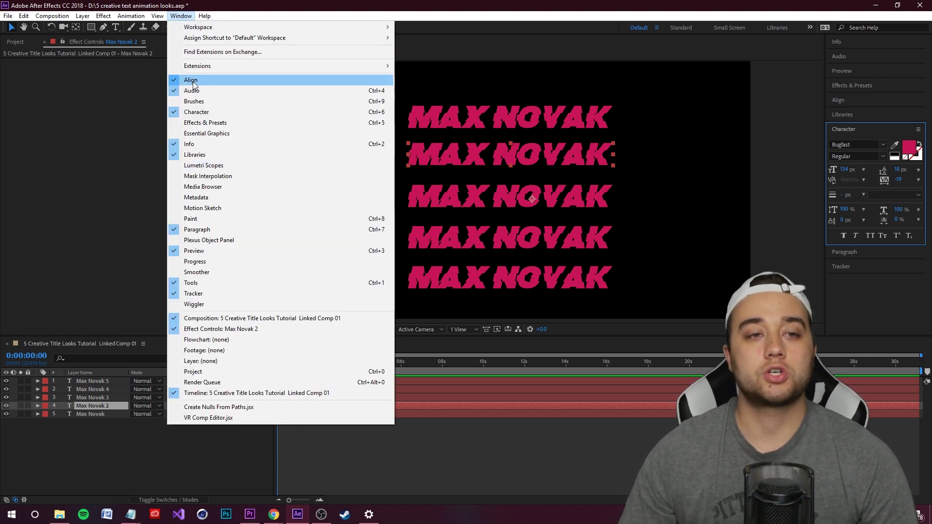
mouse_move(294, 27)
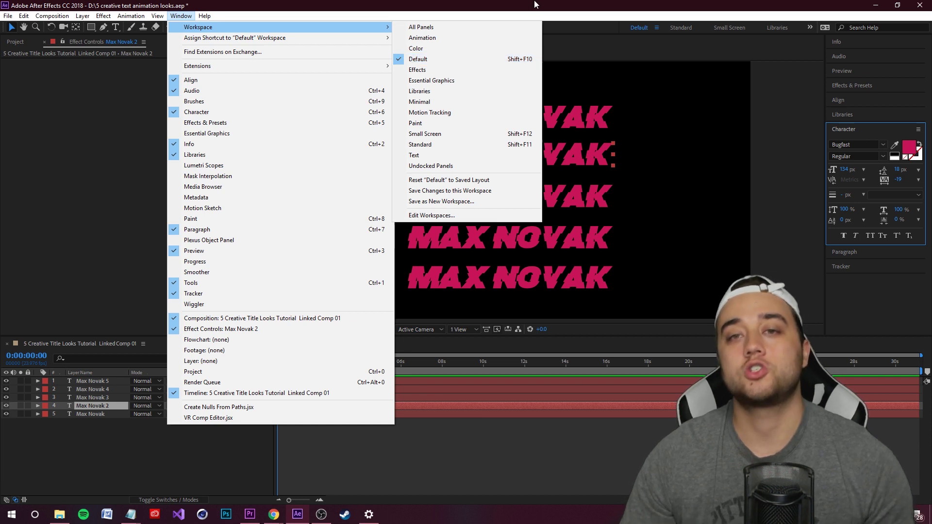
left_click(418, 59)
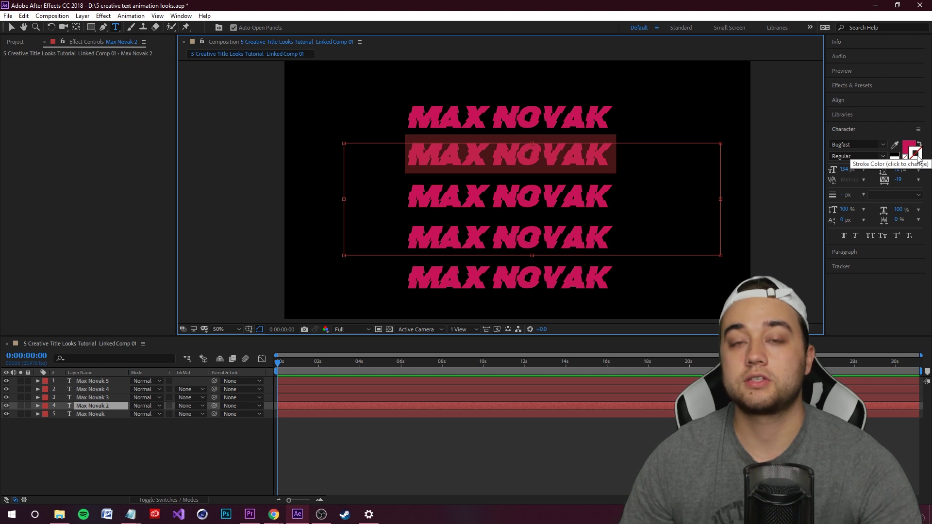
left_click(918, 156)
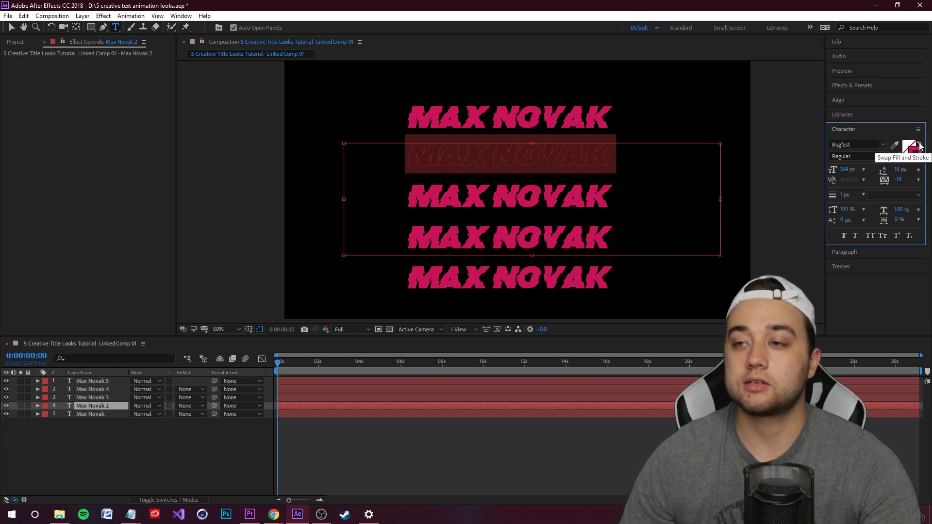
left_click(920, 142)
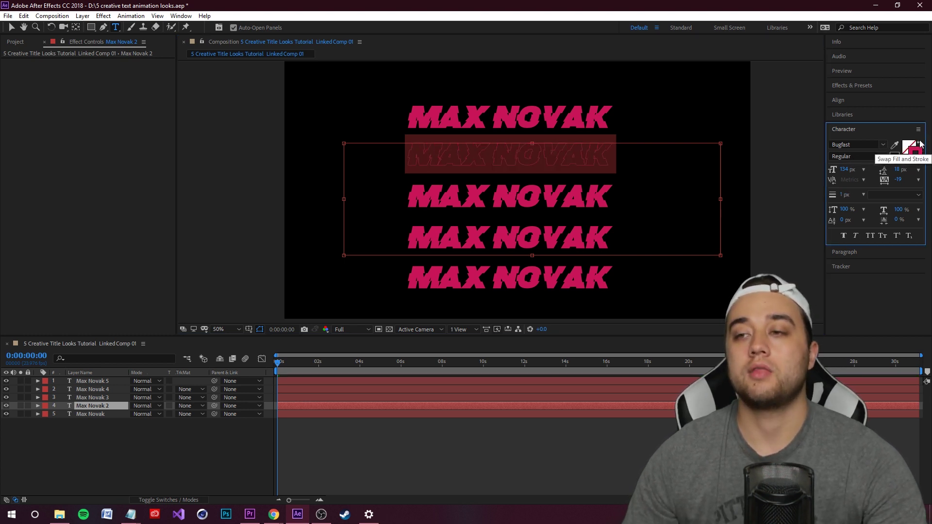
left_click(920, 142)
left_click(921, 145)
left_click(665, 256)
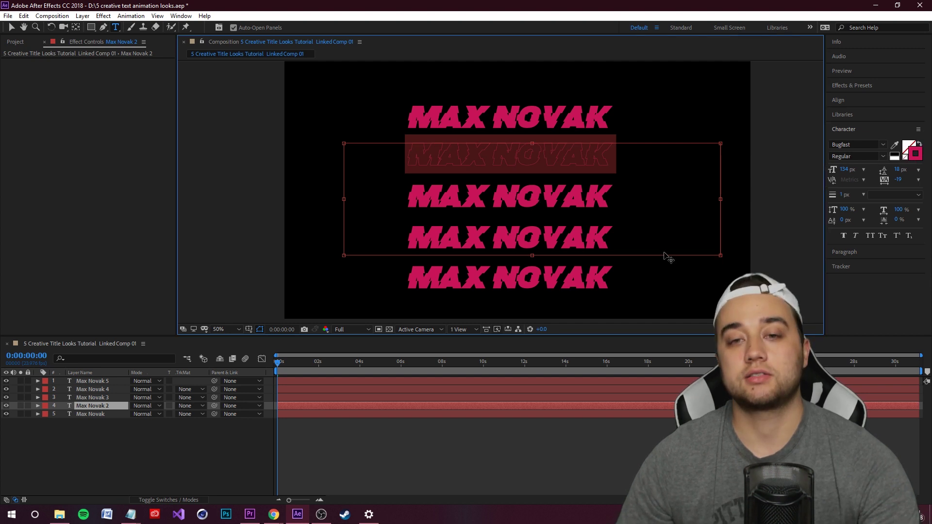
left_click(560, 125)
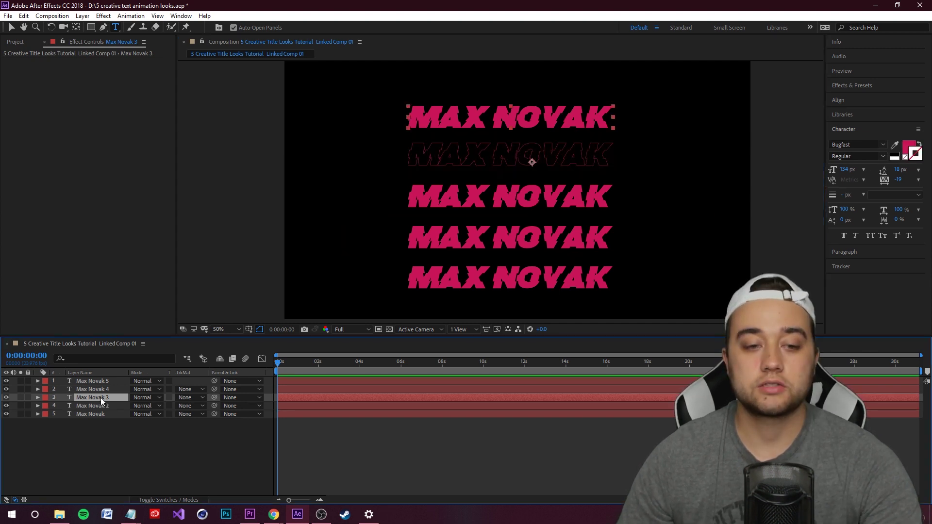
left_click(920, 144)
key("ctrl+Up")
left_click(920, 144)
key("ctrl+Up")
left_click(919, 144)
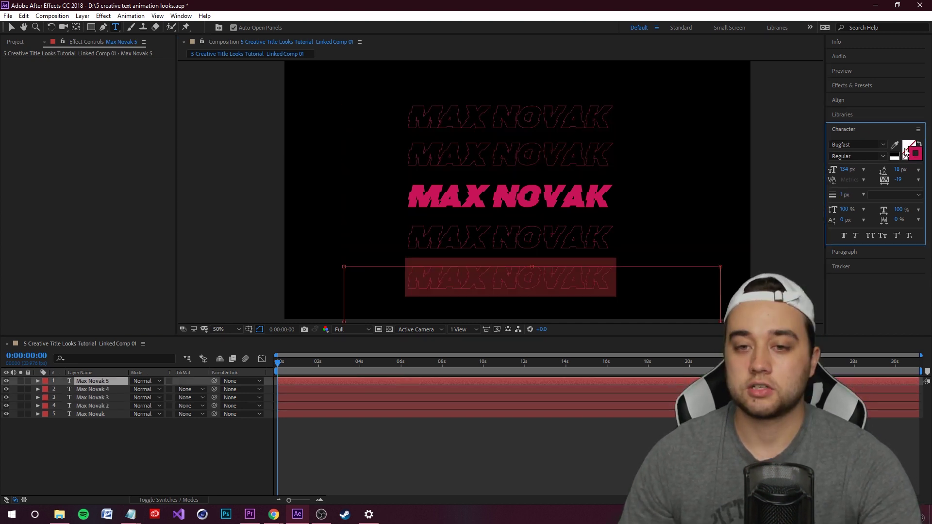
left_click(116, 457)
left_click(98, 414)
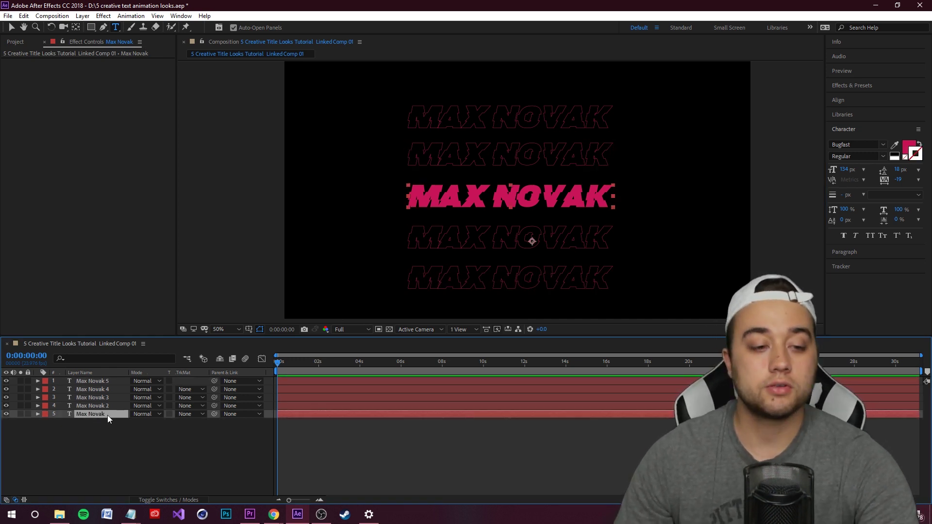
left_click(38, 415)
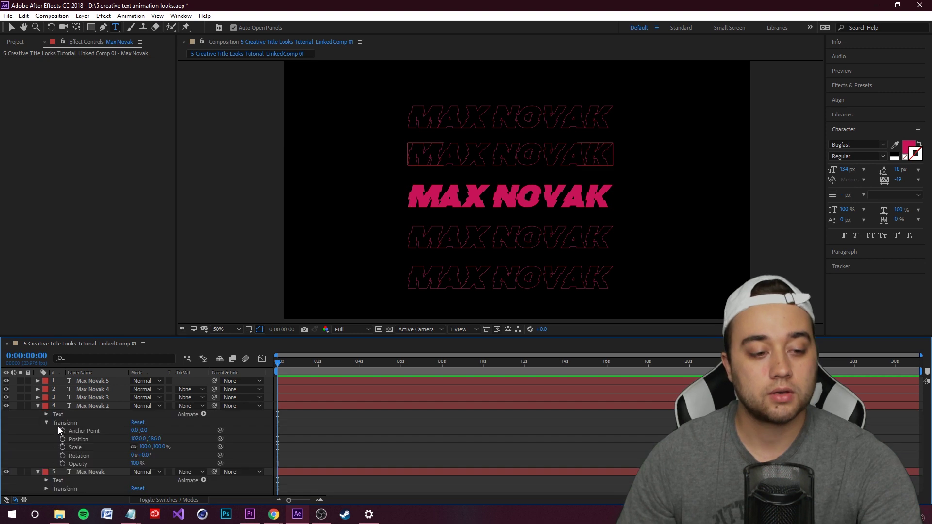
left_click(46, 423)
left_click(46, 431)
left_click_drag(152, 457, 172, 457)
Nudge the middle line slightly down and right, then preview the composition
key("v")
left_click_drag(532, 199, 546, 216)
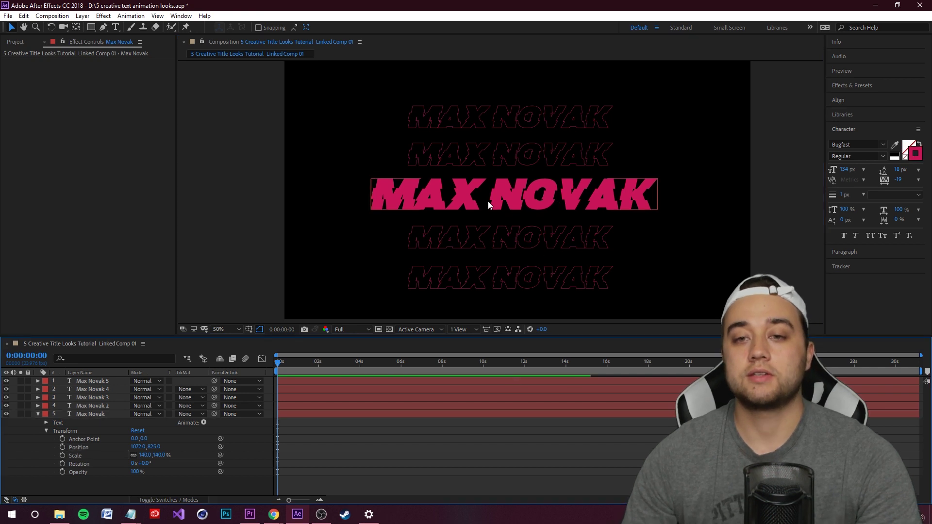
left_click(562, 462)
key("space")
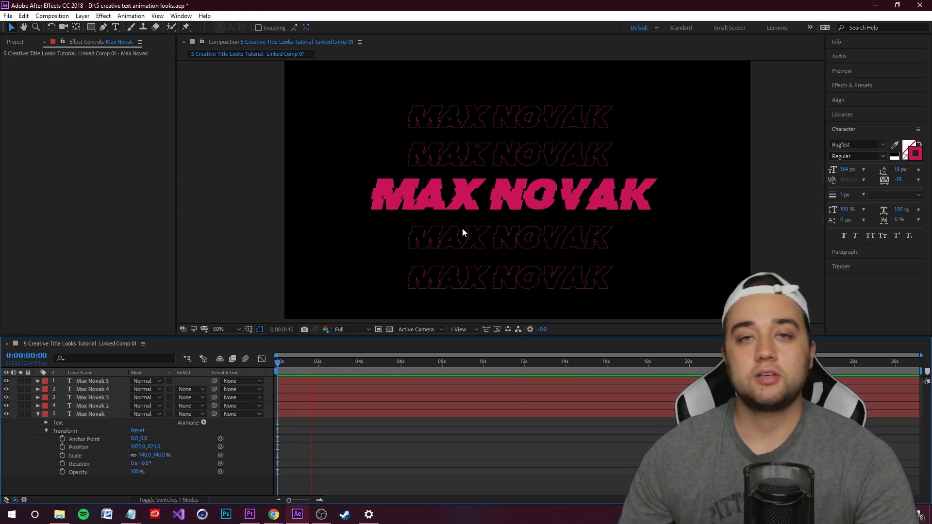
left_click(91, 447)
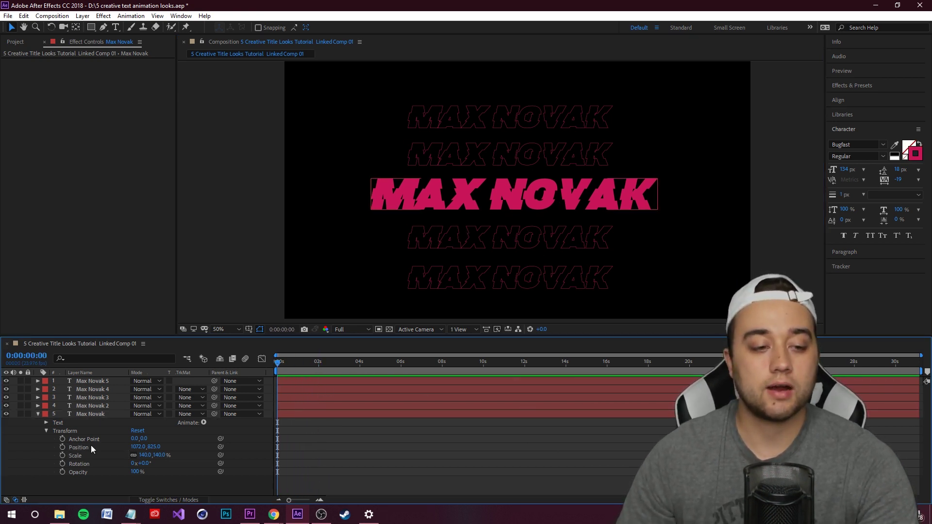
left_click(38, 413)
left_click(80, 407)
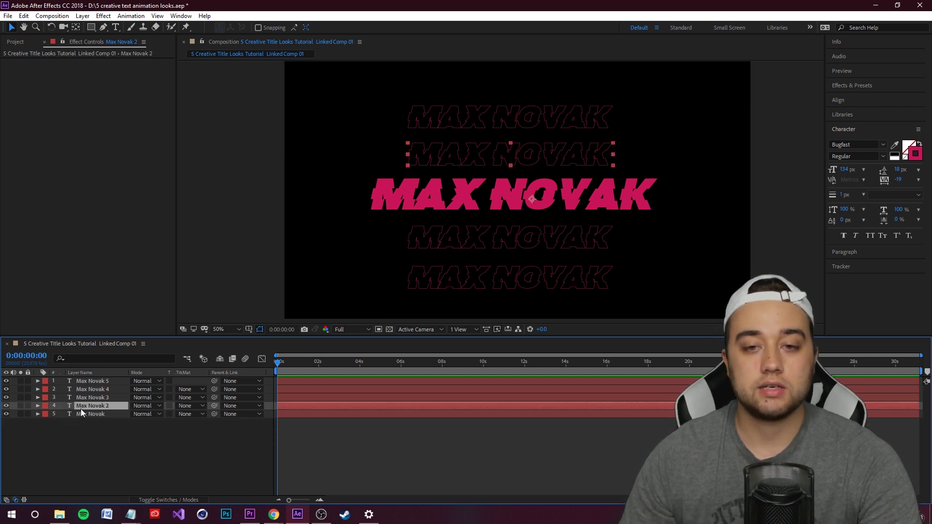
left_click(94, 399)
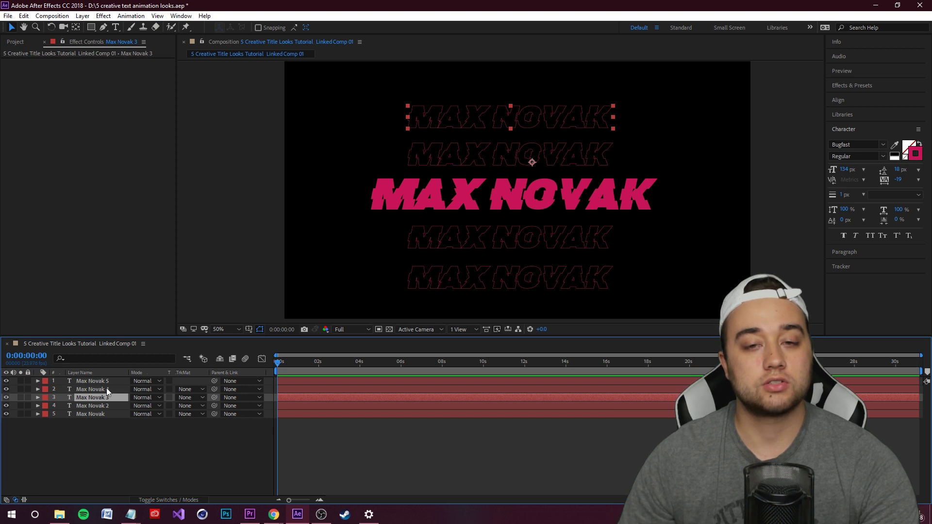
key("ctrl+bracketleft")
key("ctrl+Up")
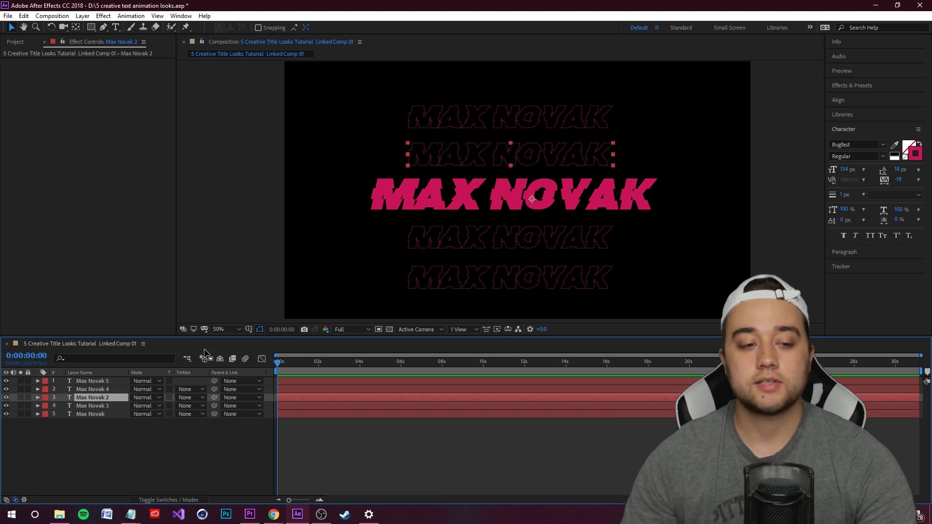
key("ctrl+Up")
key("ctrl+Up")
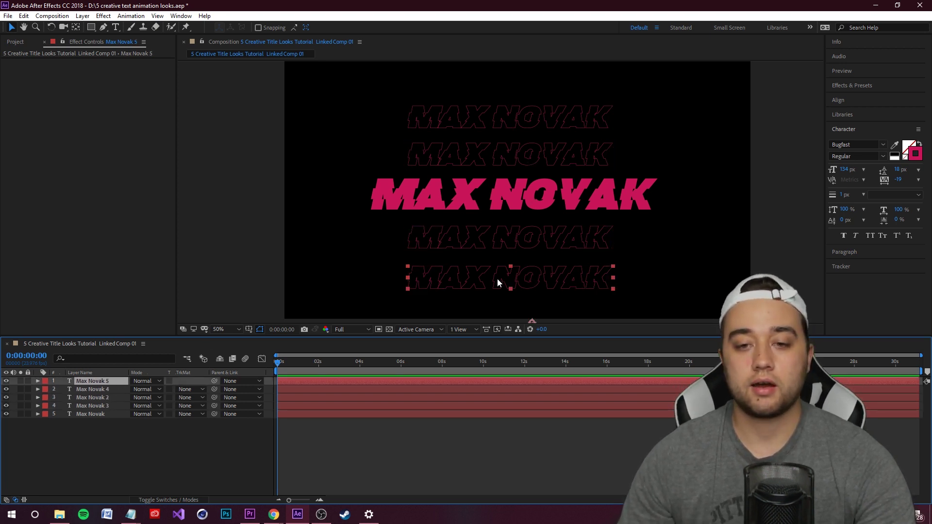
left_click(95, 406)
key("semicolon")
left_click_drag(301, 406, 351, 406)
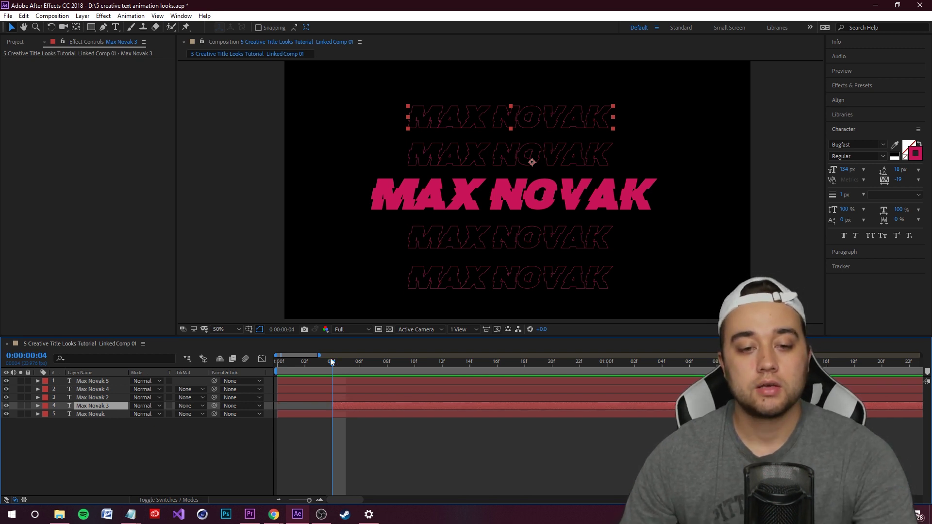
left_click_drag(331, 362, 266, 380)
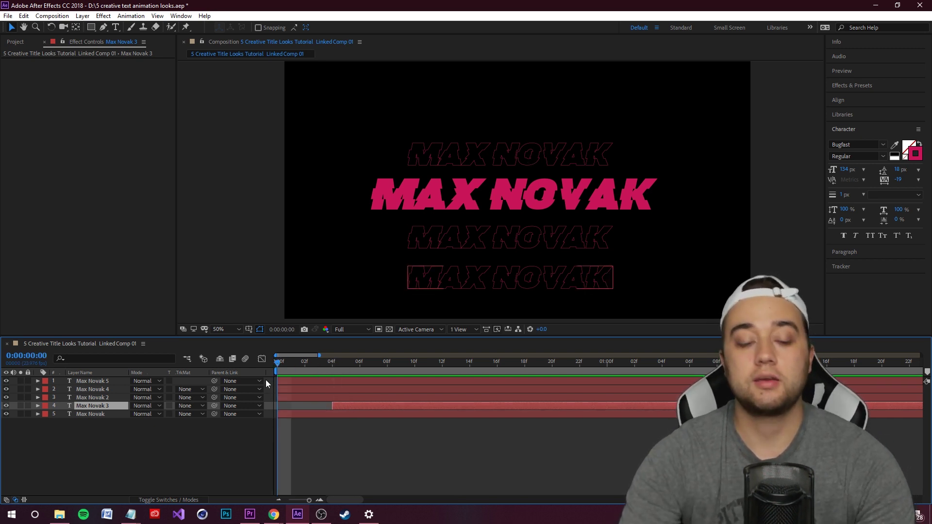
key("space")
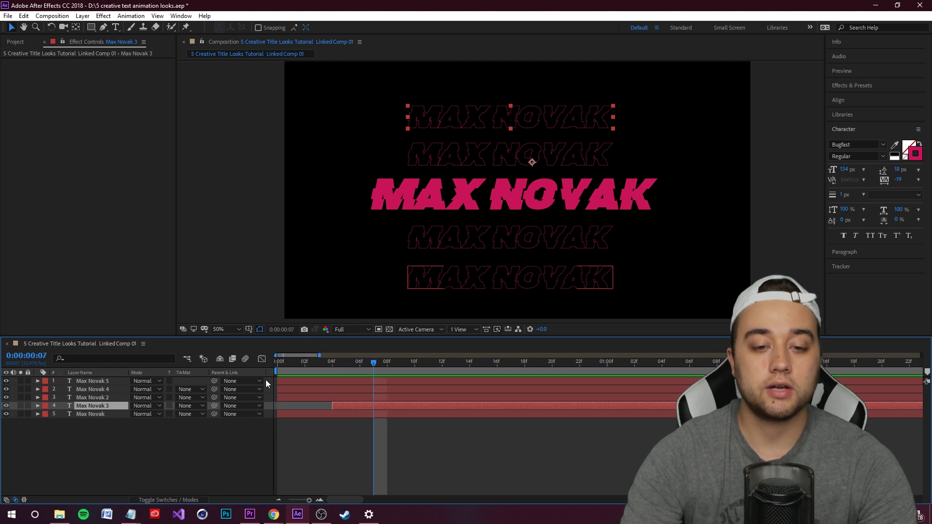
left_click(385, 398)
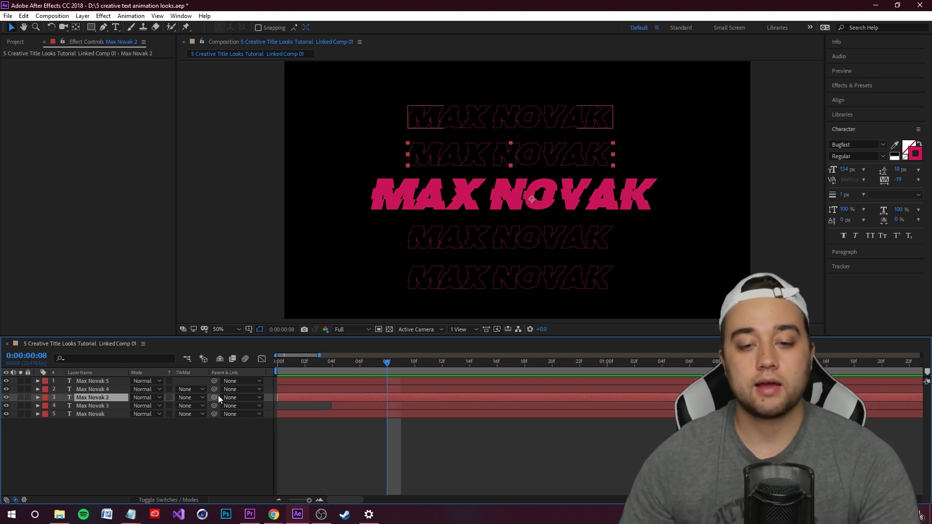
left_click_drag(384, 397, 491, 393)
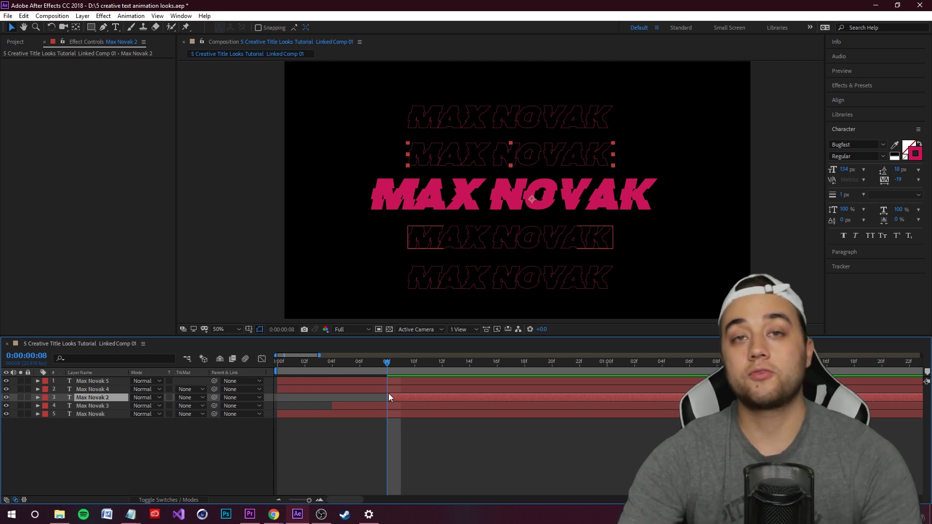
Stagger the remaining outline lines to frames 12 and 16, then preview the sequence
key("Page_Down")
key("Page_Down")
key("Page_Down")
key("Page_Down")
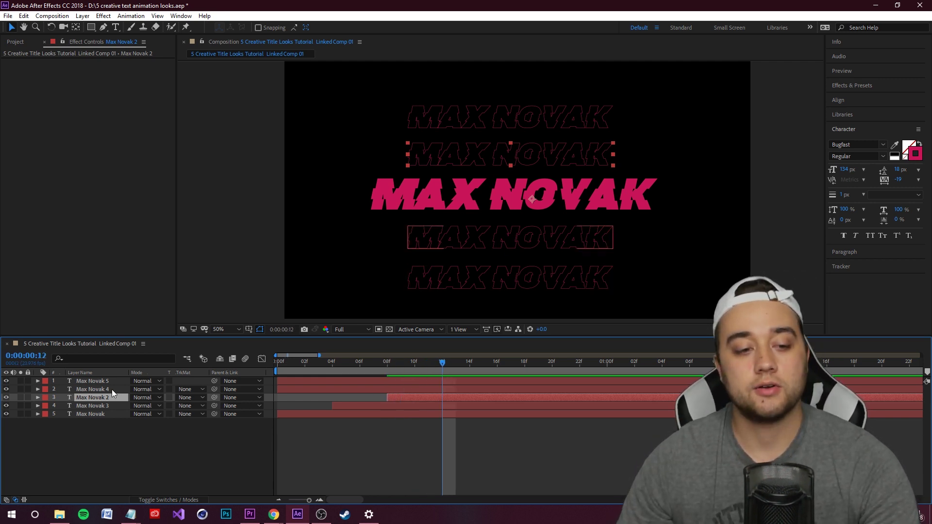
key("ctrl+Up")
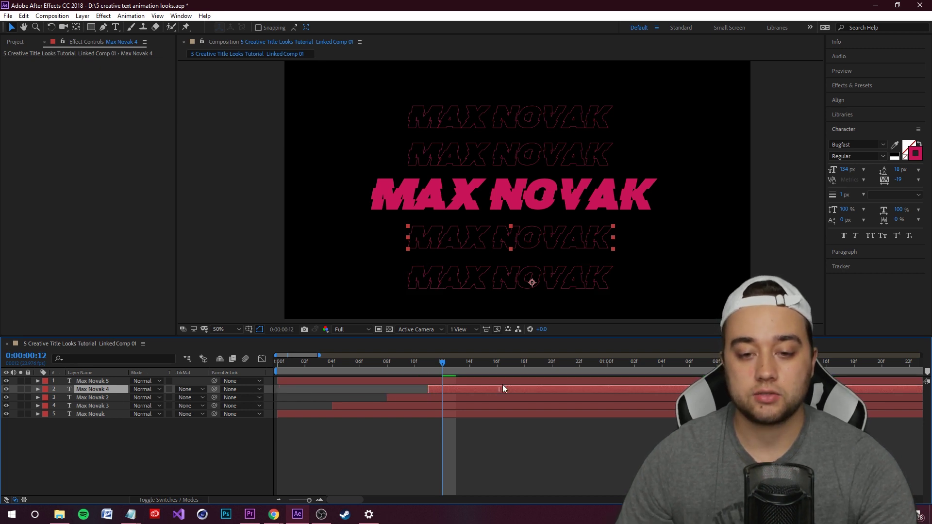
left_click(488, 380)
key("Page_Down")
key("Page_Down")
key("Page_Down")
key("Page_Down")
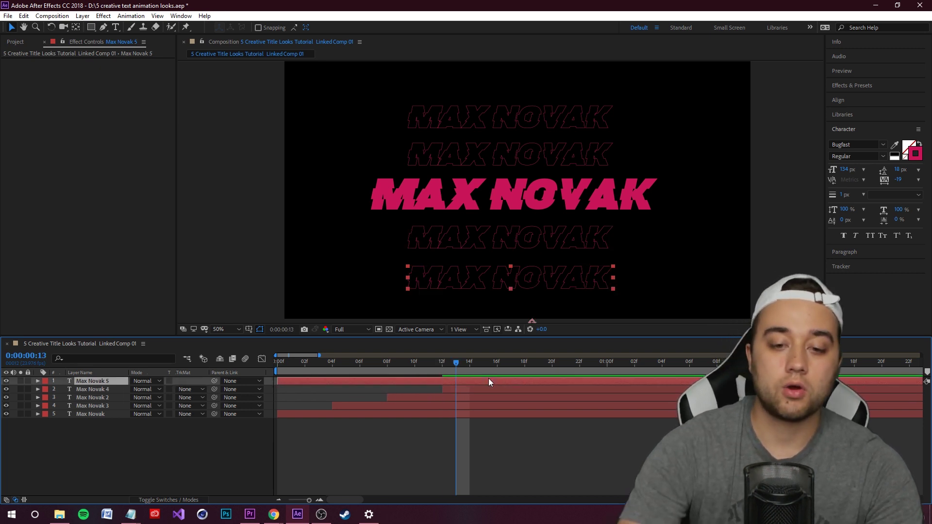
left_click_drag(348, 381, 573, 370)
left_click_drag(497, 362, 302, 401)
key("space")
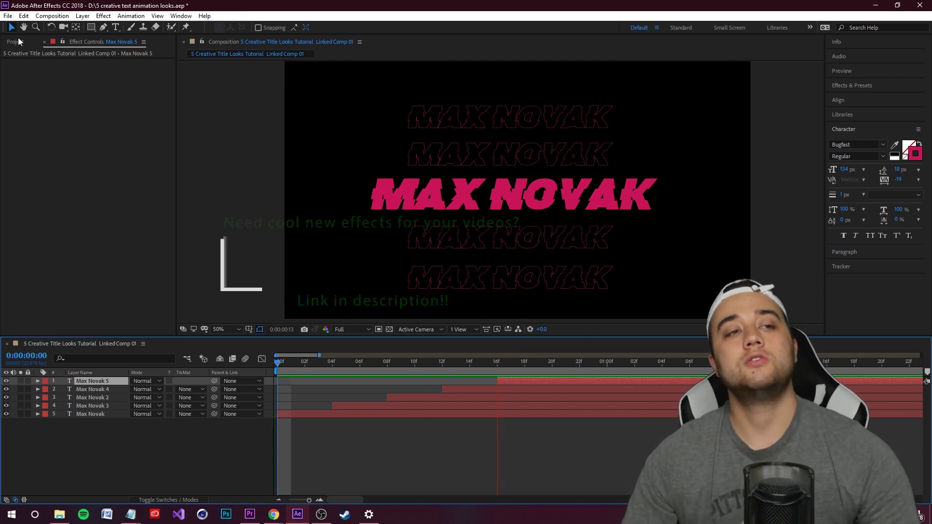
Save the After Effects project and return to Premiere Pro
left_click(8, 16)
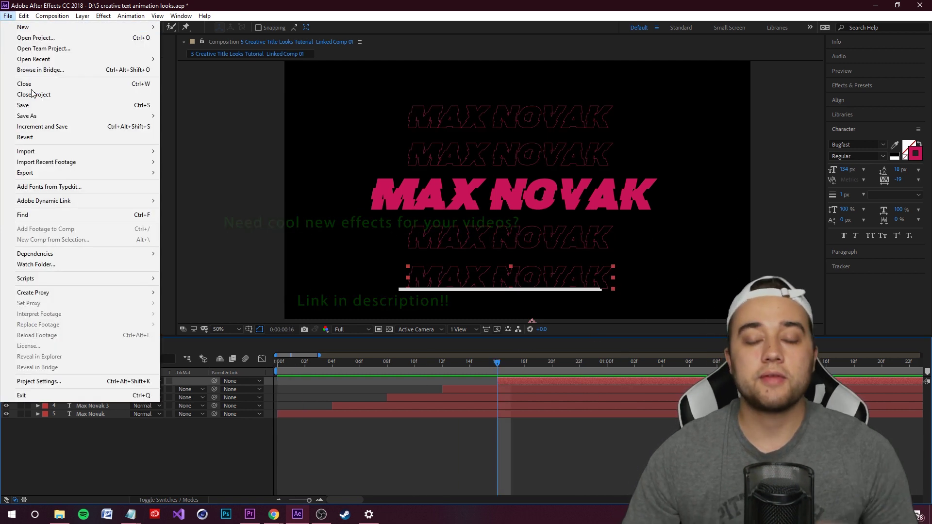
left_click(53, 107)
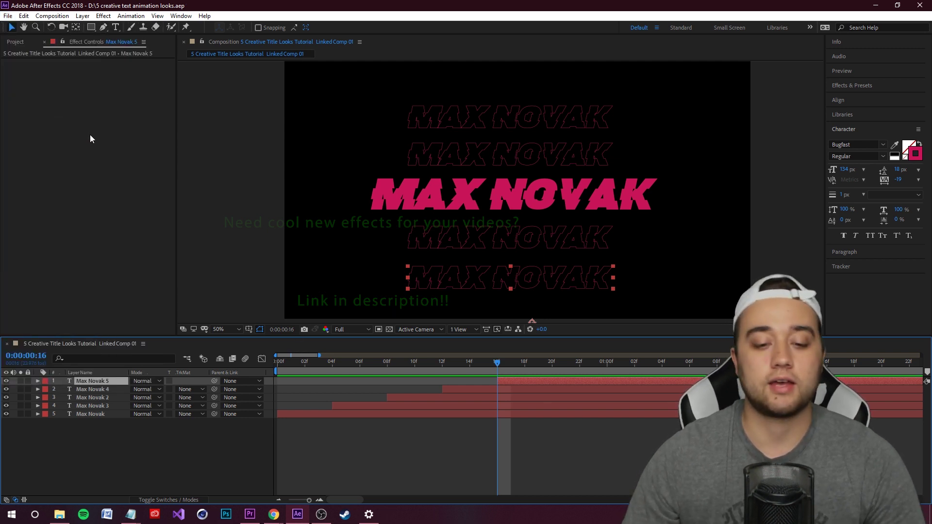
left_click(249, 514)
Save, then place the C0070.MP4 footage on V1 beneath the title and view the composite
left_click(338, 352)
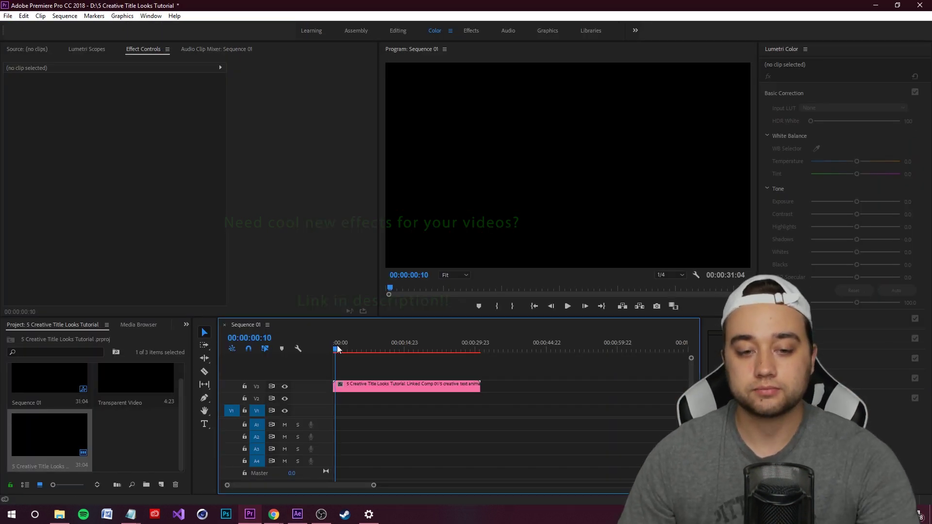
key("ctrl+s")
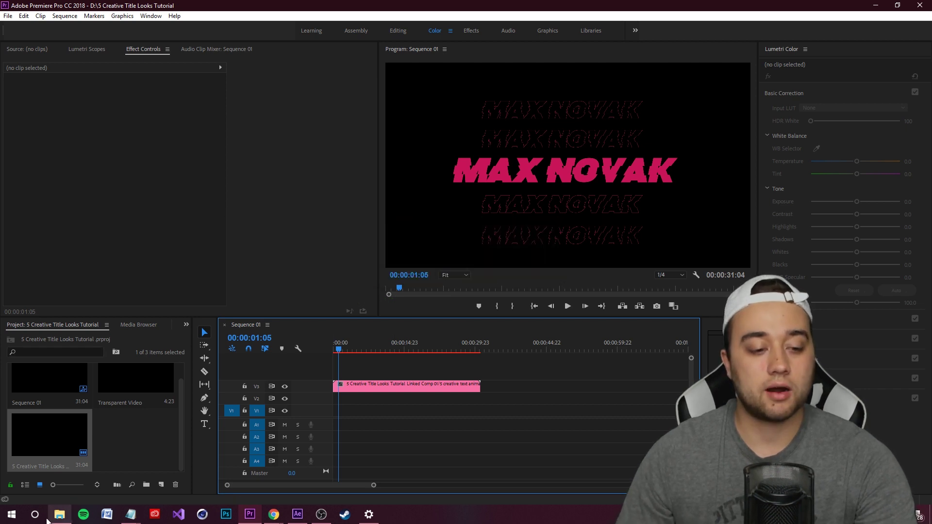
left_click_drag(0, 389, 333, 410)
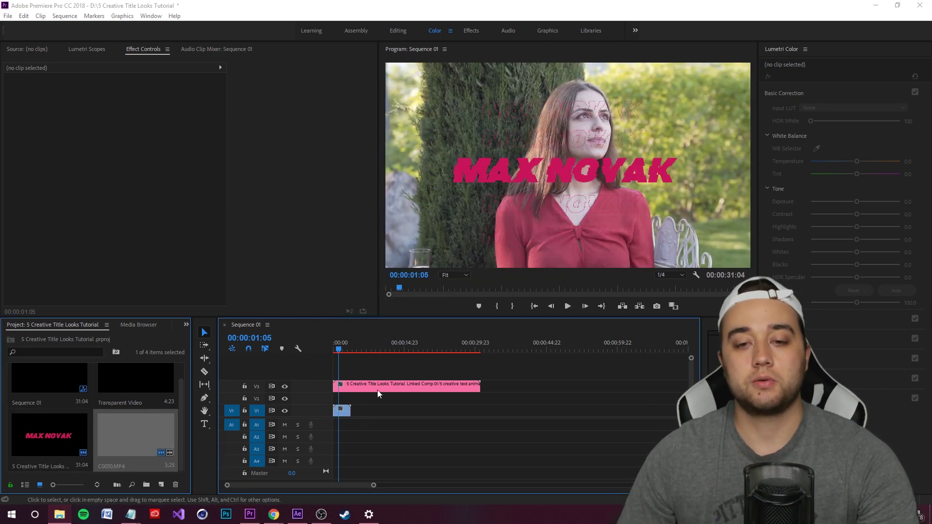
scroll(362, 381, "up", 4)
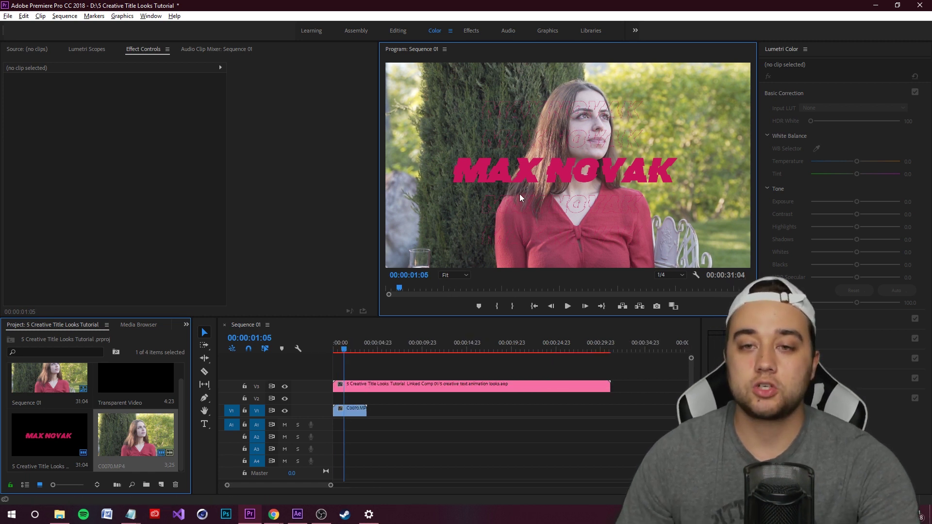
key("grave")
key("grave")
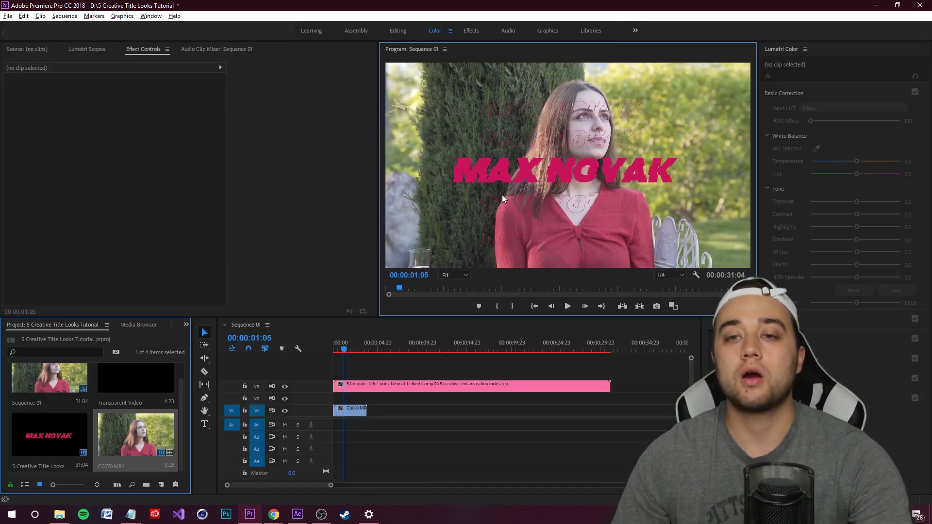
left_click(541, 118)
double_click(559, 182)
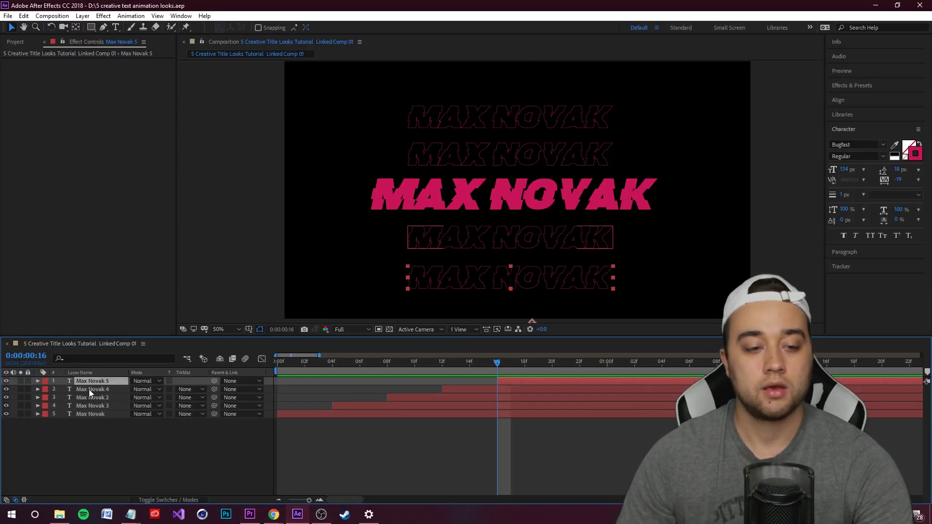
double_click(93, 406)
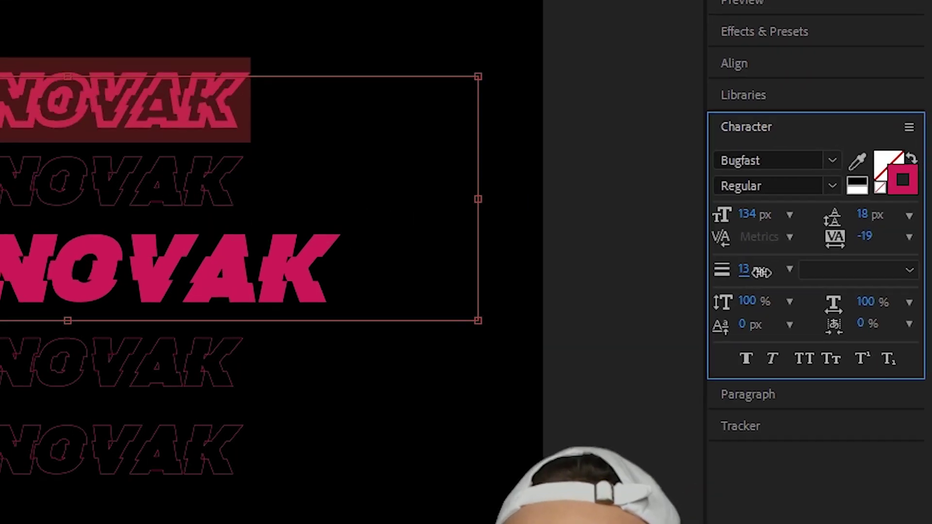
Thicken the outline copies' stroke width to 3 px and save
left_click_drag(841, 194, 850, 197)
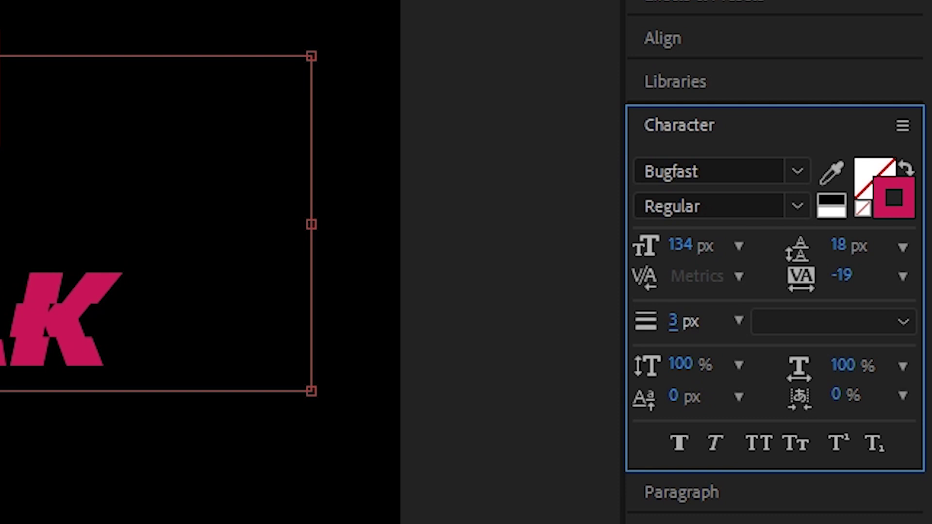
left_click_drag(674, 321, 668, 321)
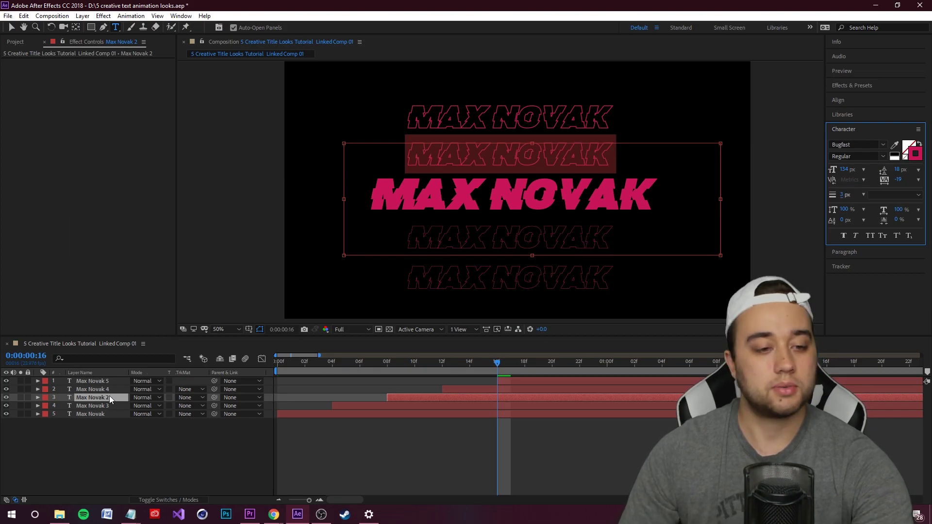
left_click(104, 391)
key("ctrl+s")
key("ctrl+Up")
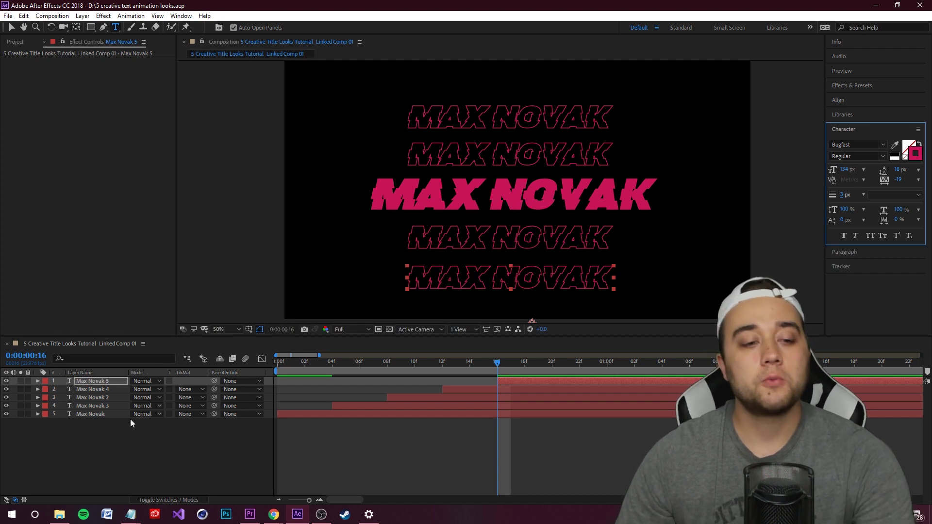
left_click(114, 406)
key("ctrl+Down")
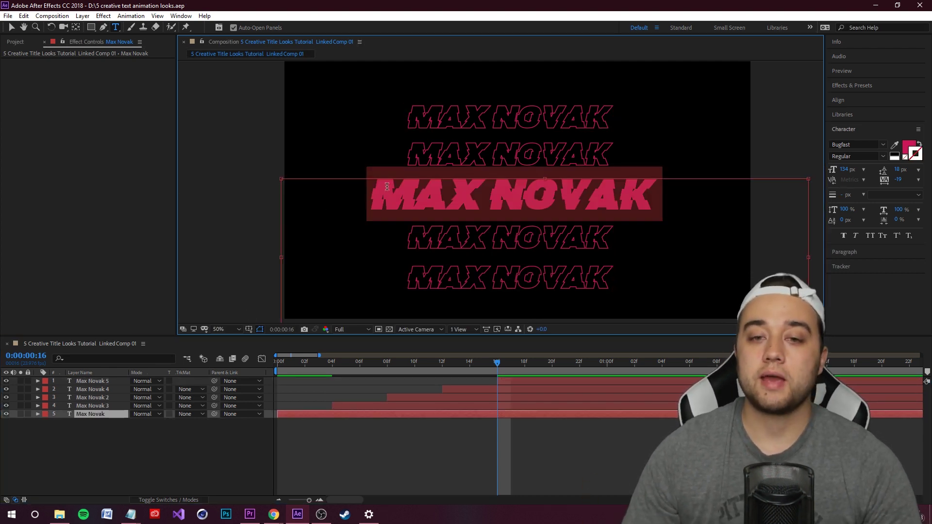
left_click(909, 147)
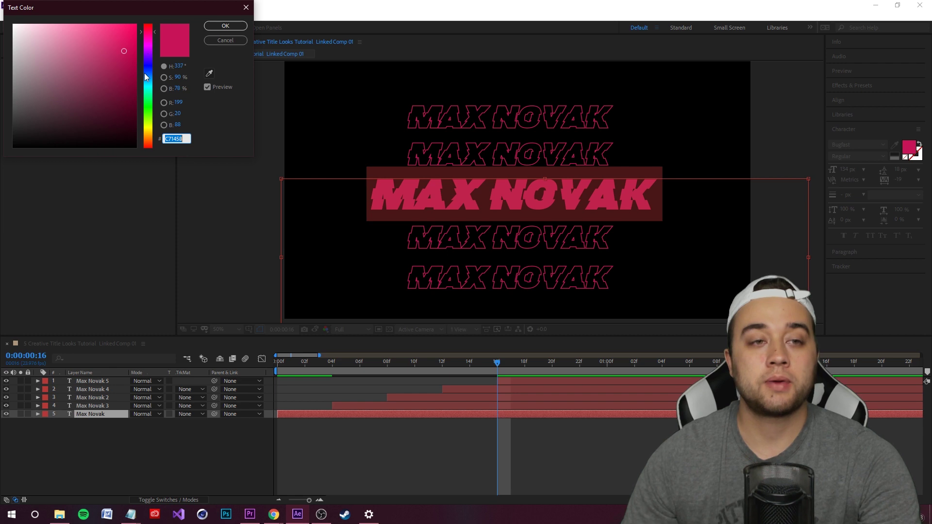
left_click_drag(149, 49, 152, 86)
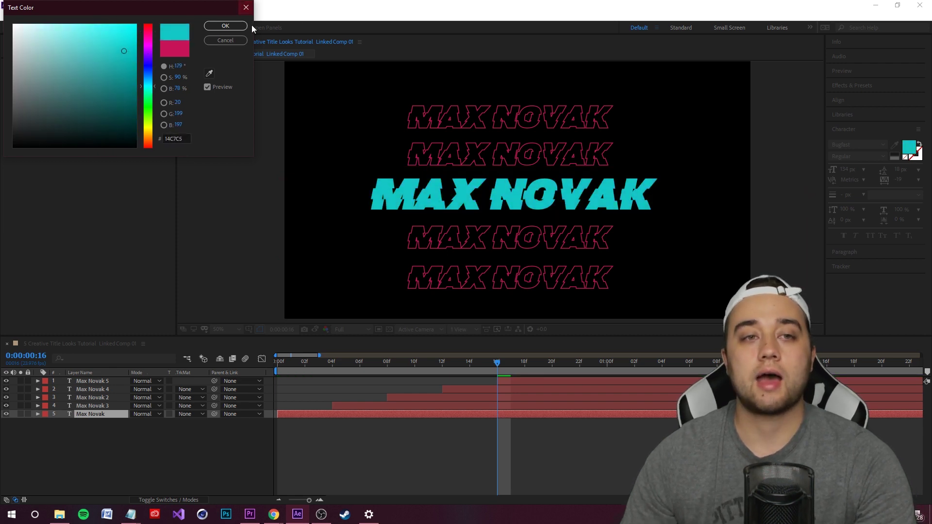
left_click(243, 26)
left_click(206, 467)
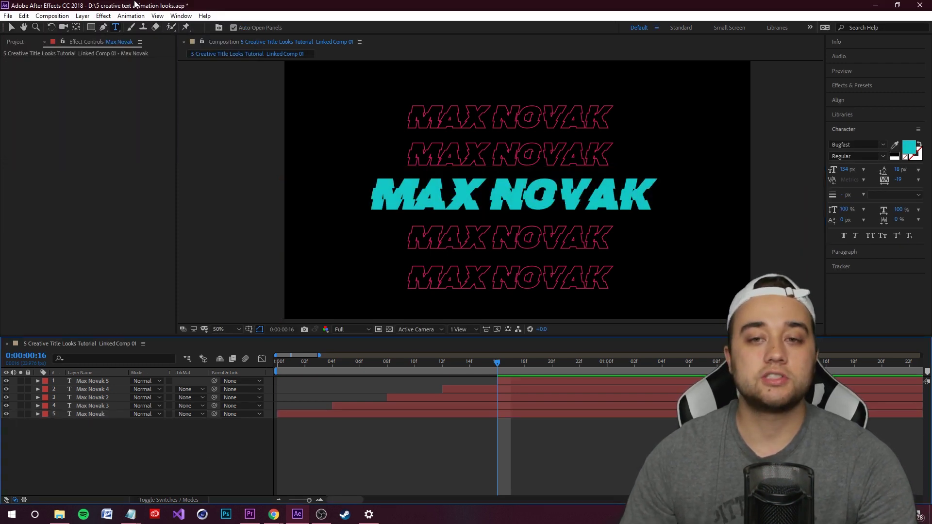
left_click(8, 16)
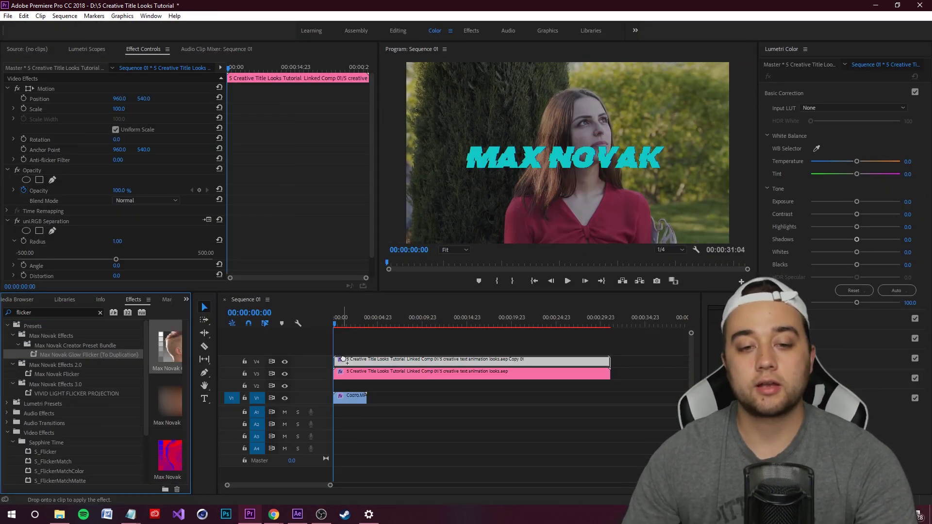
left_click_drag(343, 359, 343, 359)
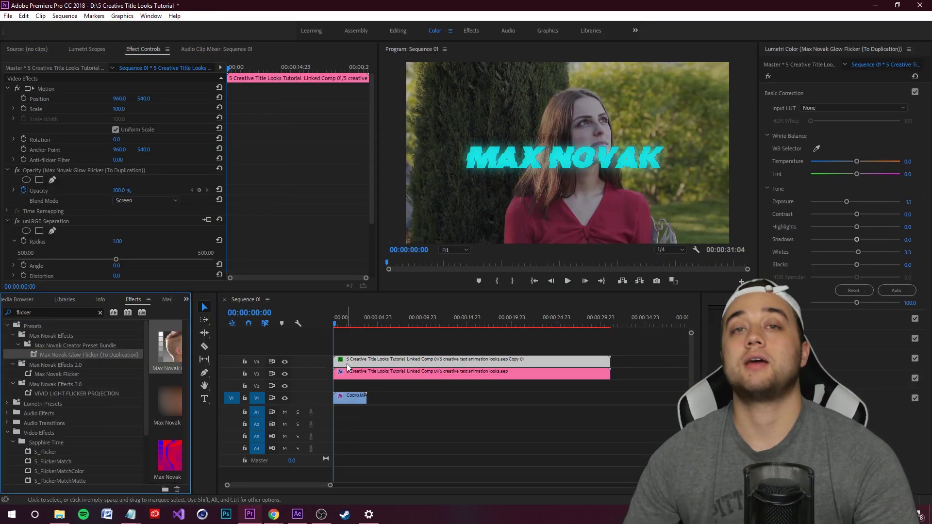
key("space")
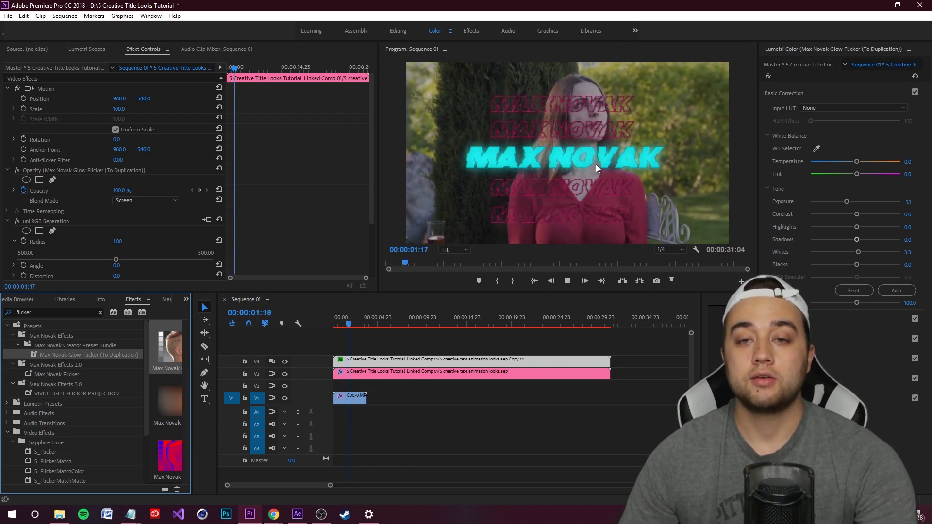
key("grave")
key("grave")
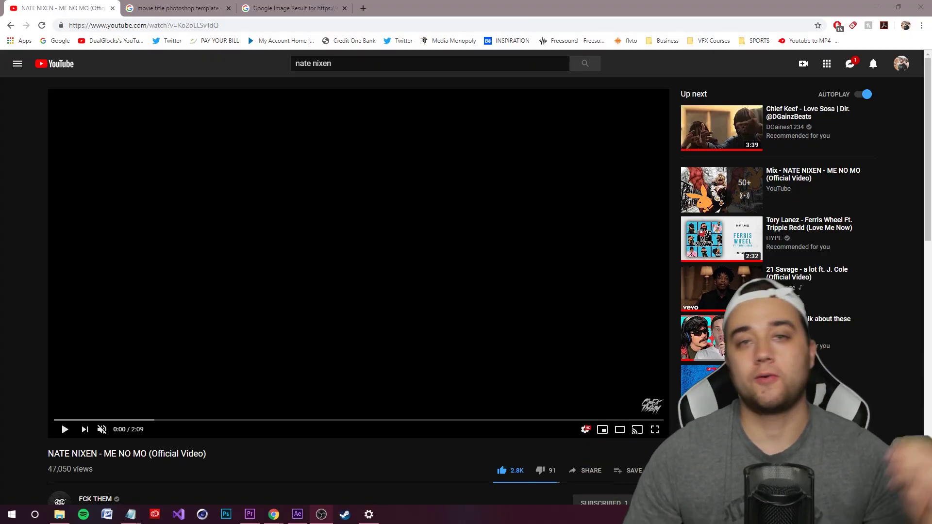
Play the ME NO MO video and pause it on its opening title card at 0:06
left_click(229, 346)
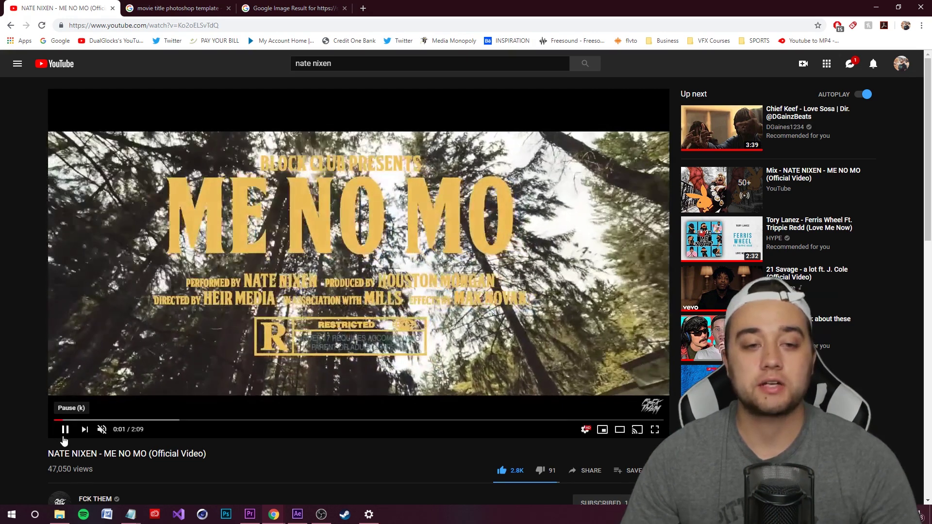
left_click(63, 436)
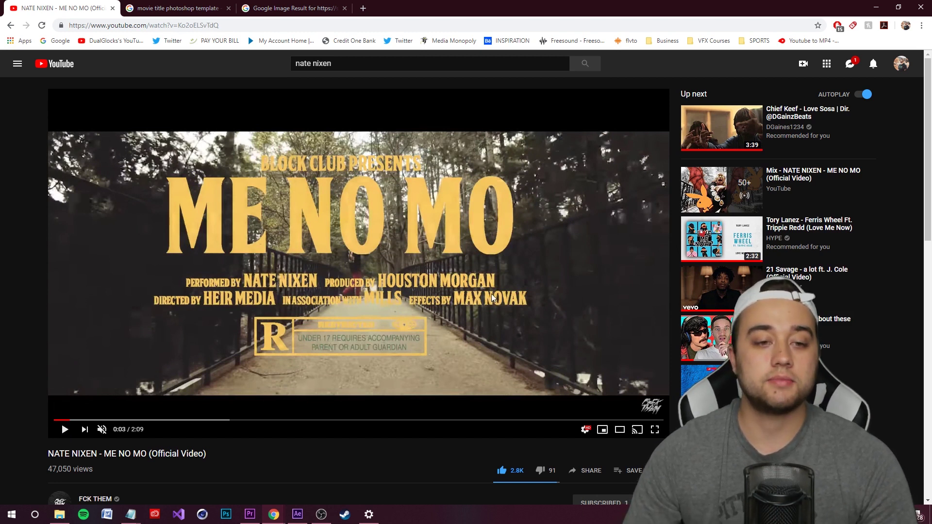
left_click(65, 429)
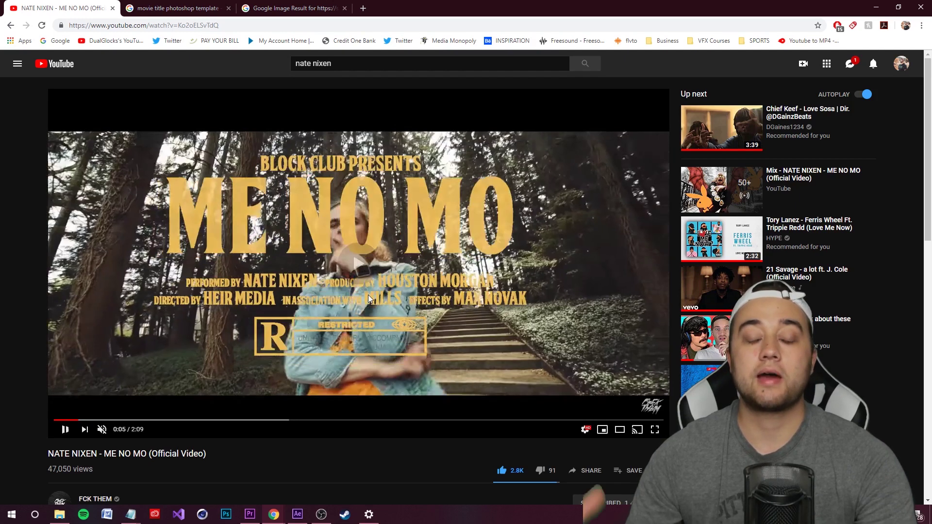
left_click(368, 296)
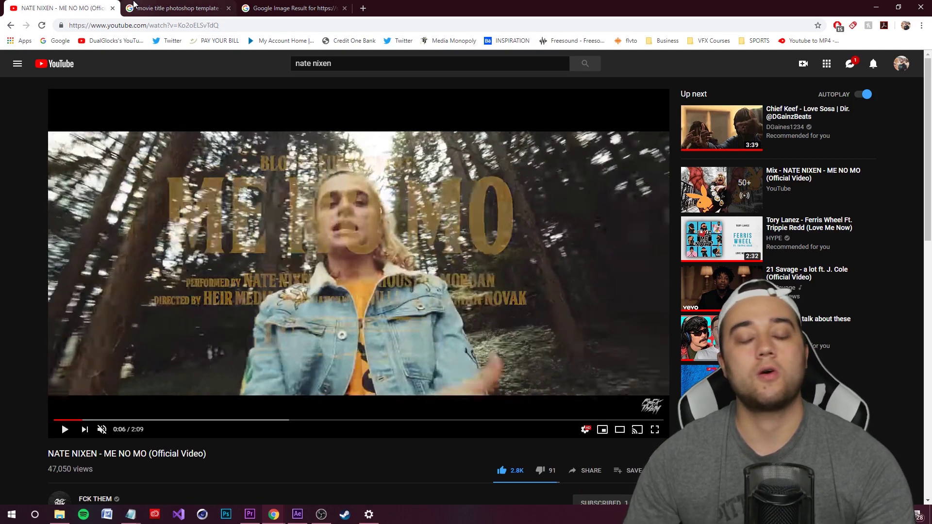
left_click(141, 5)
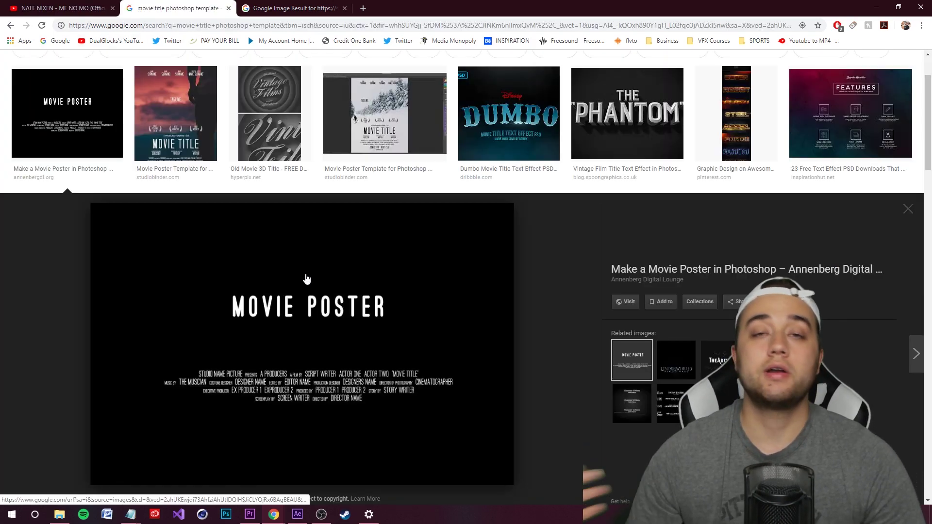
Open StudioBinder's free movie poster template page from the enlarged image result
scroll(291, 335, "up", 2)
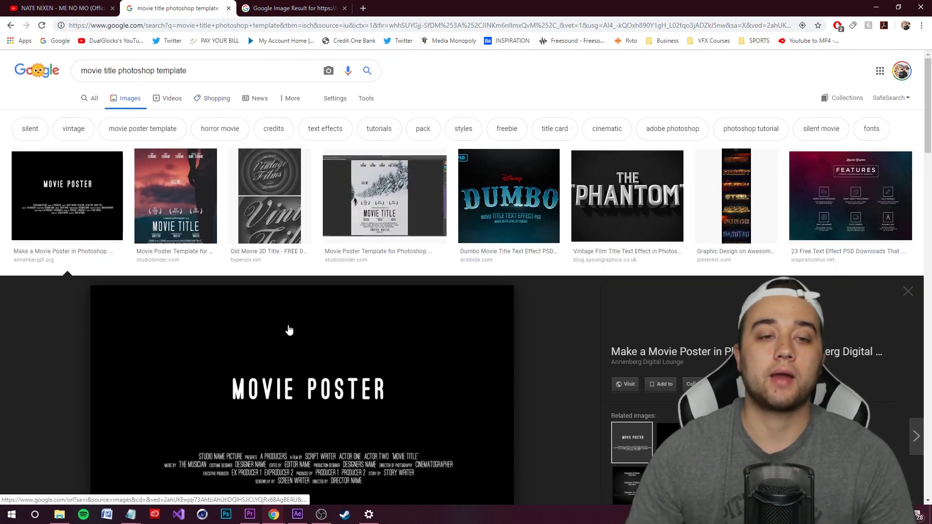
key("ctrl+Tab")
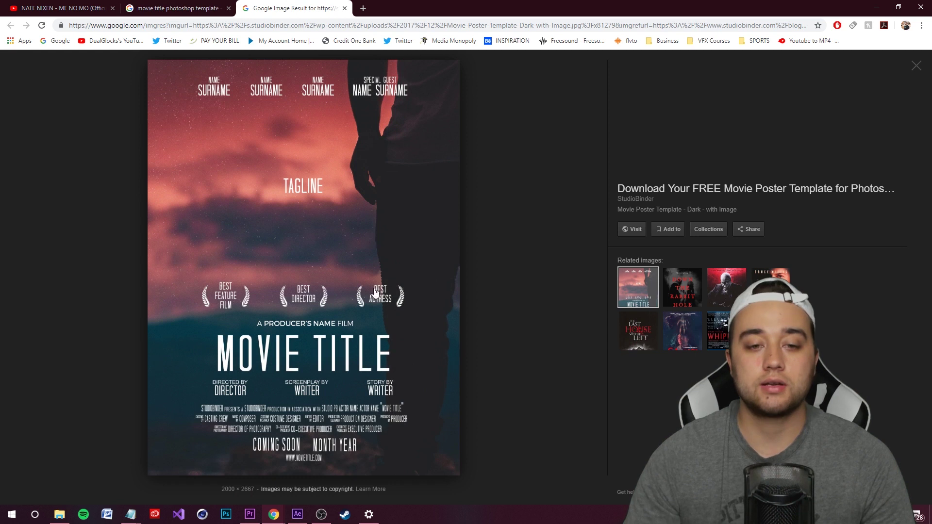
left_click(386, 334)
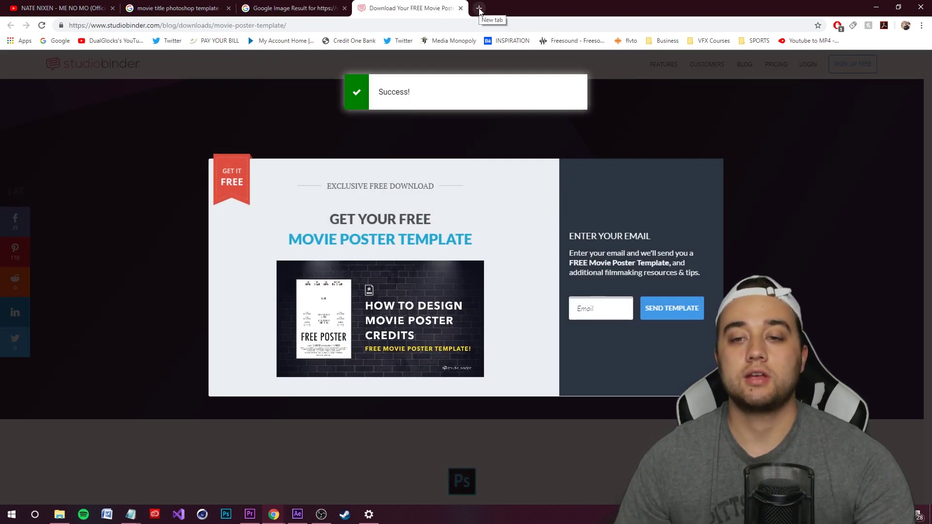
left_click(479, 7)
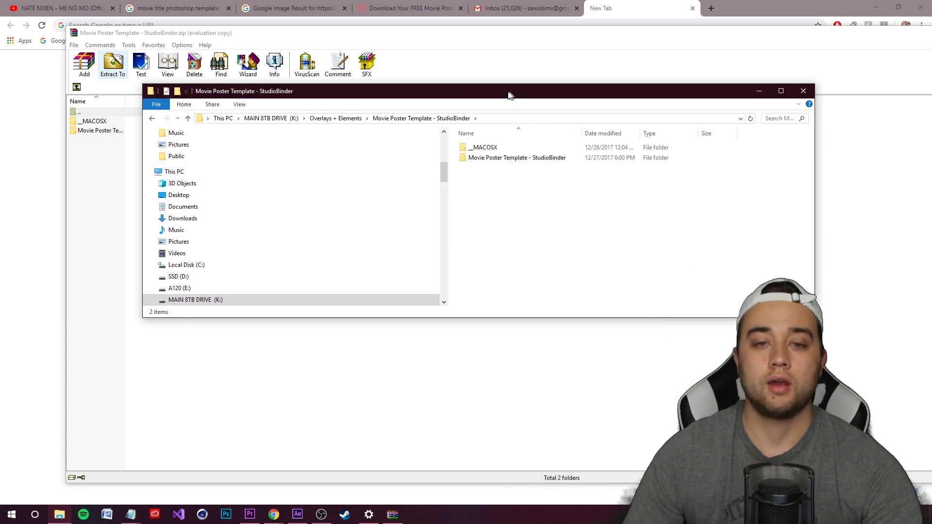
Open Movie Poster Template.psd from the StudioBinder folder in Adobe Photoshop CC 2018
left_click(484, 160)
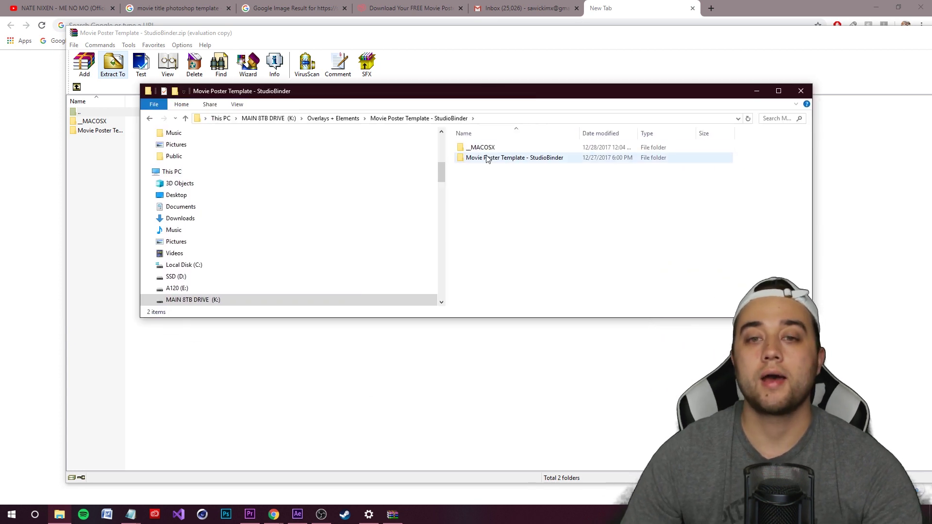
double_click(483, 159)
left_click(490, 179)
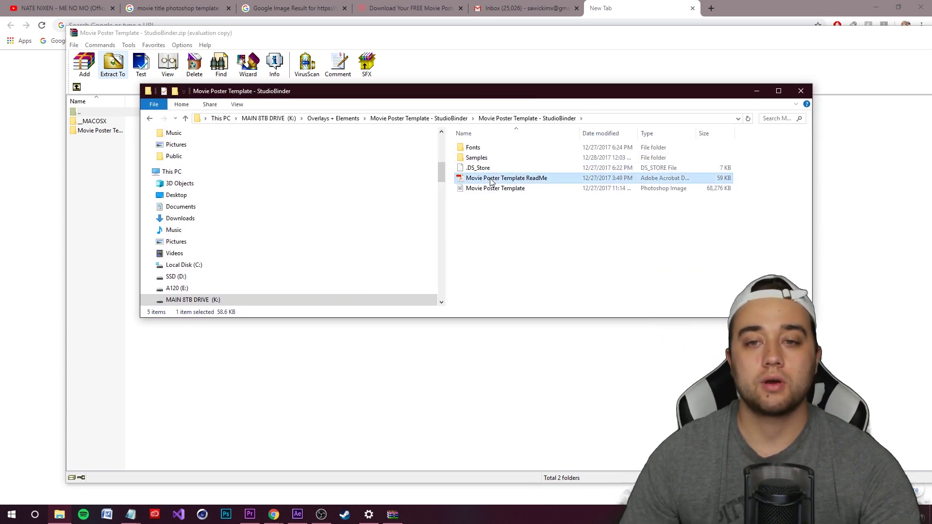
left_click(500, 189)
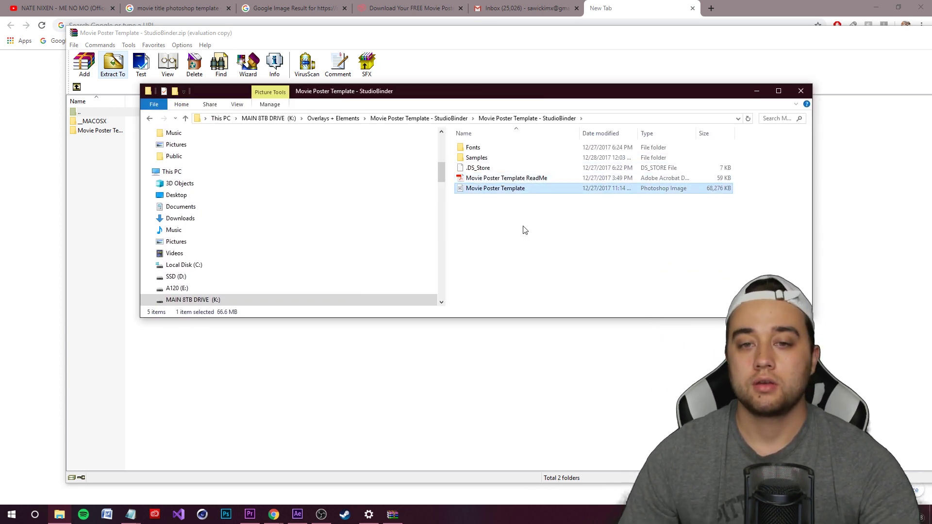
double_click(493, 194)
left_click(457, 269)
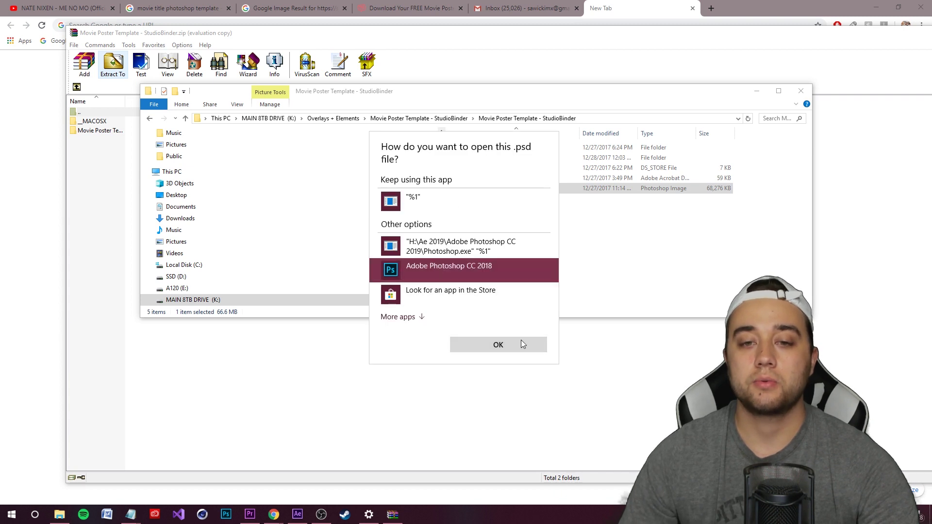
left_click(521, 344)
left_click_drag(771, 87, 780, 83)
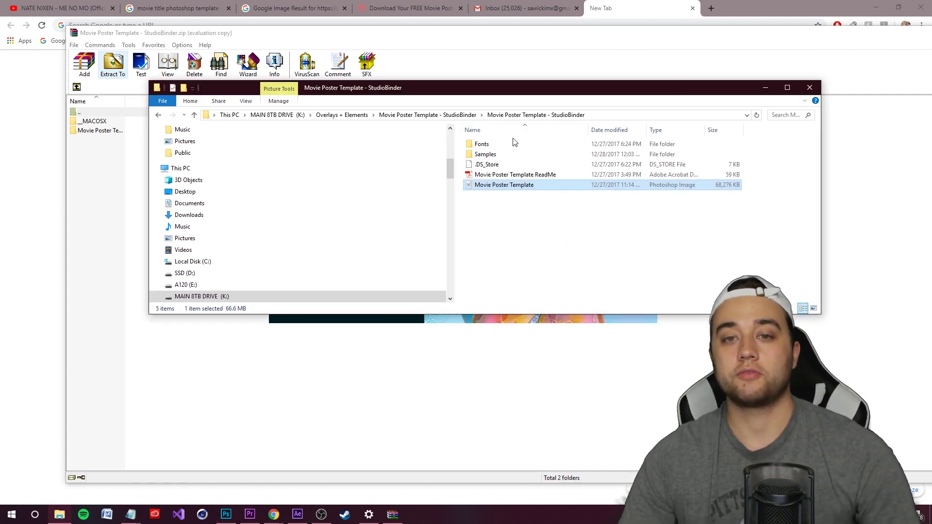
left_click(766, 88)
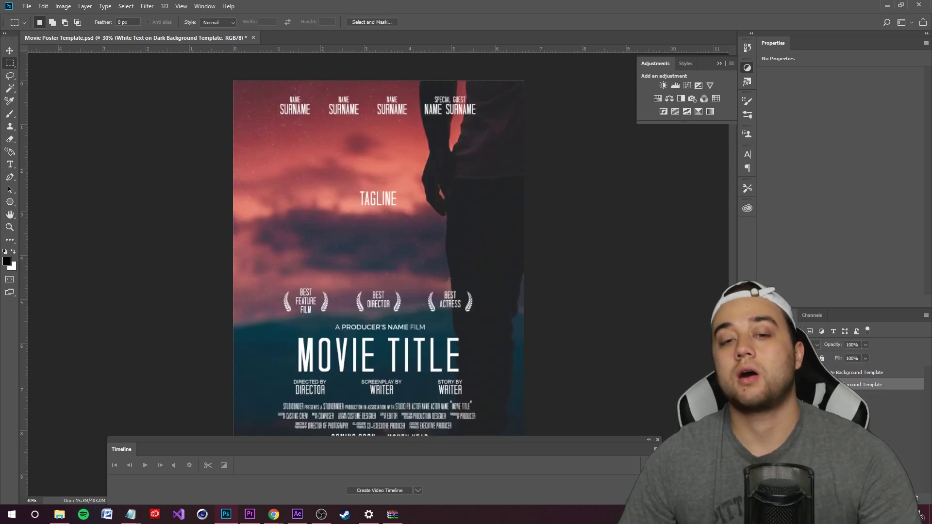
Compare the poster variants, then hide the placeholder photo in the White Text on Dark Background group
left_click(765, 384)
left_click(765, 373)
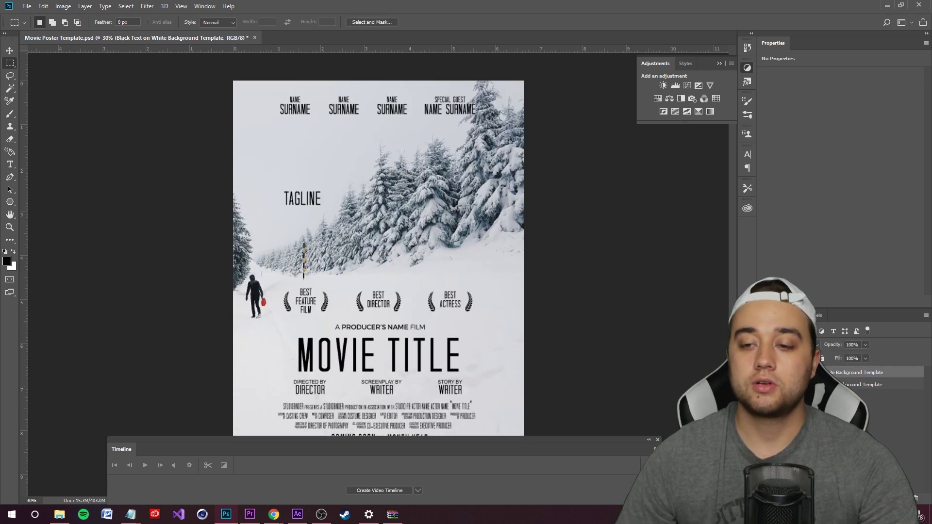
left_click(765, 384)
left_click(765, 372)
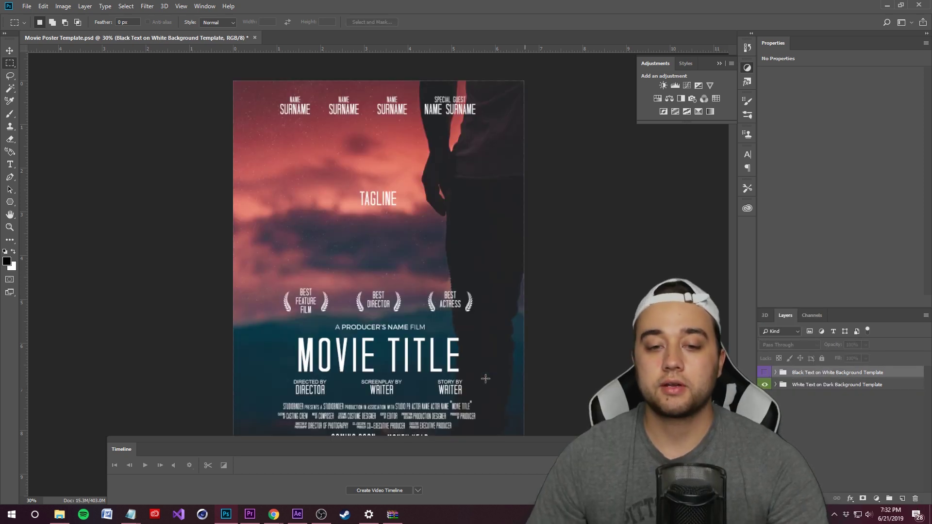
left_click(802, 387)
left_click(776, 384)
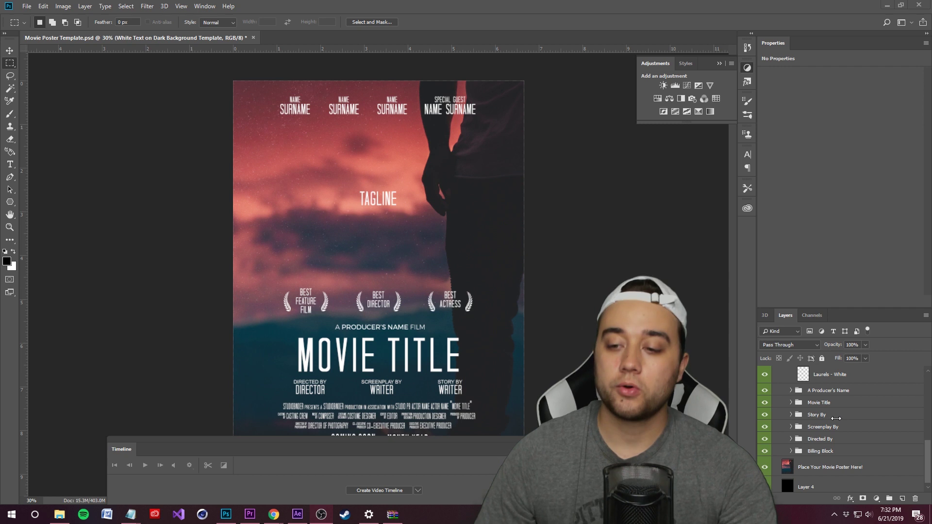
scroll(848, 465, "down", 1)
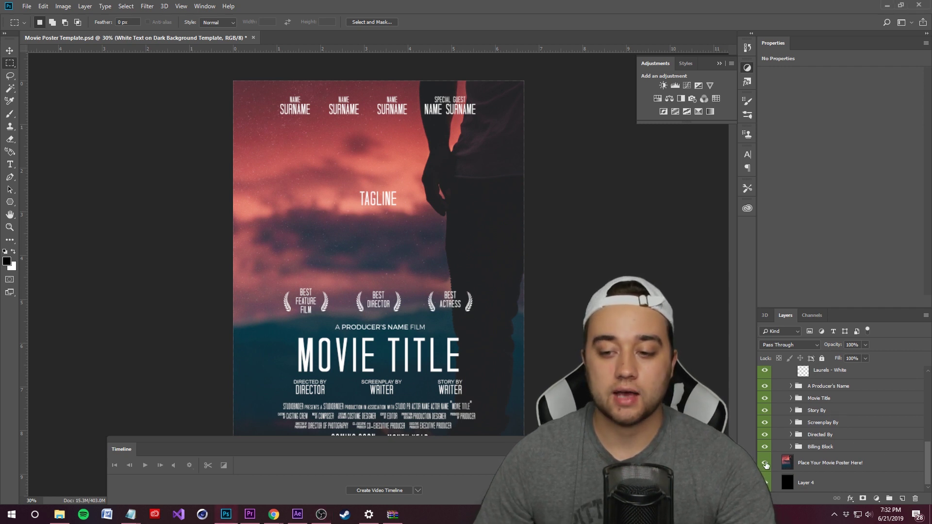
left_click(766, 464)
Zoom around the poster and click into the BEST DIRECTOR text to edit it
key("ctrl+plus")
left_click(829, 386)
scroll(829, 413, "up", 3)
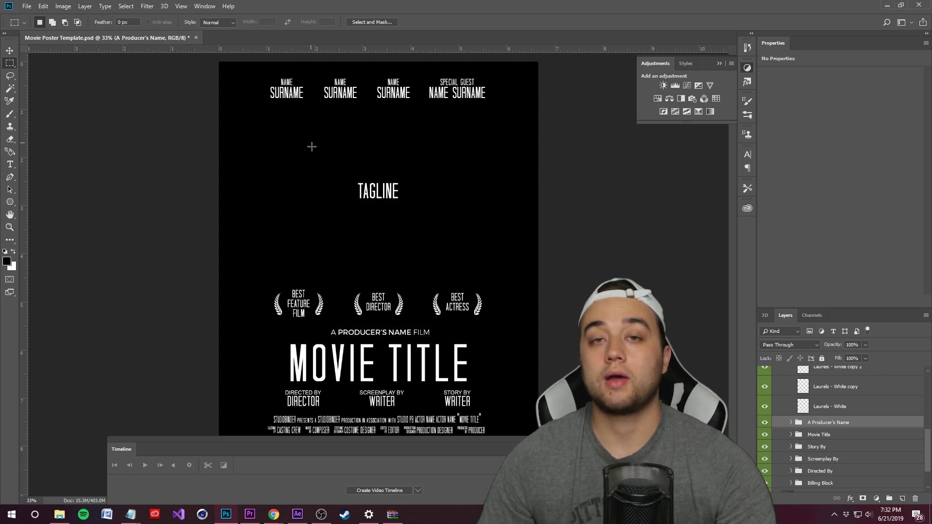
key("ctrl+0")
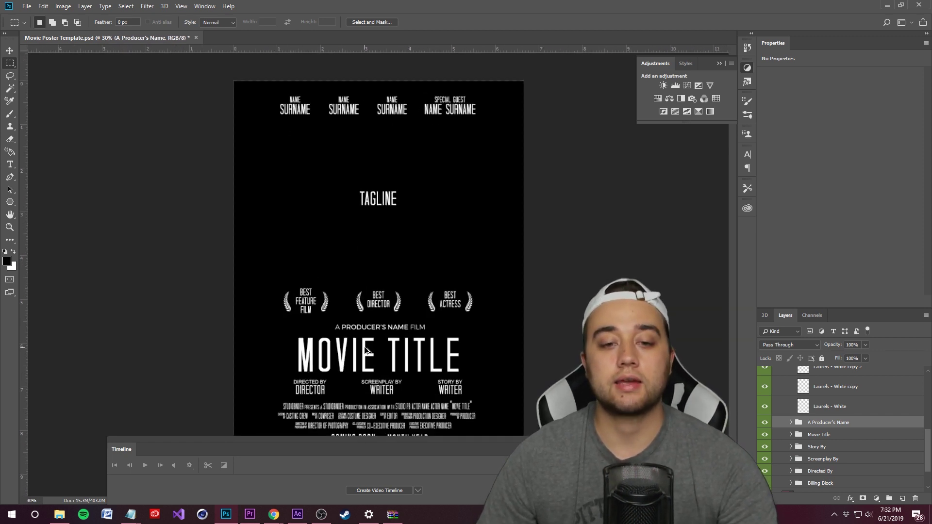
scroll(360, 347, "up", 3)
key("t")
left_click(376, 285)
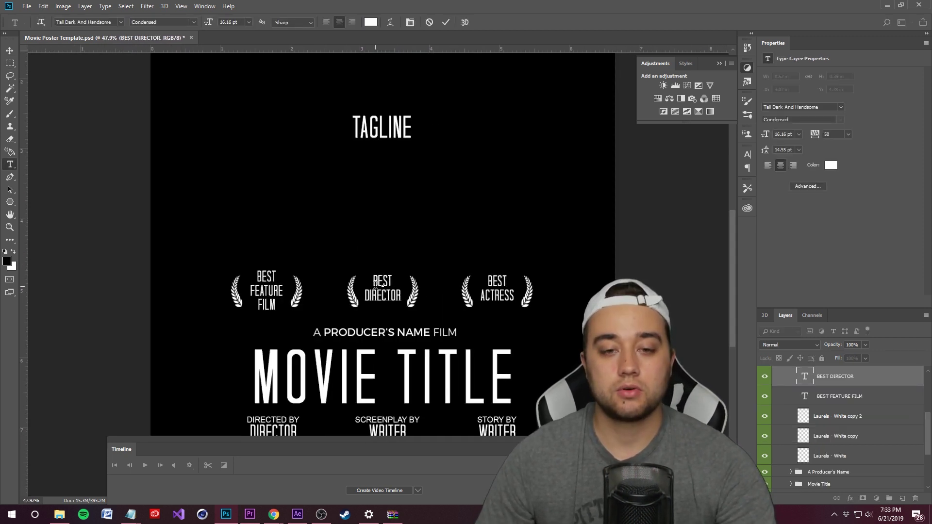
left_click(434, 24)
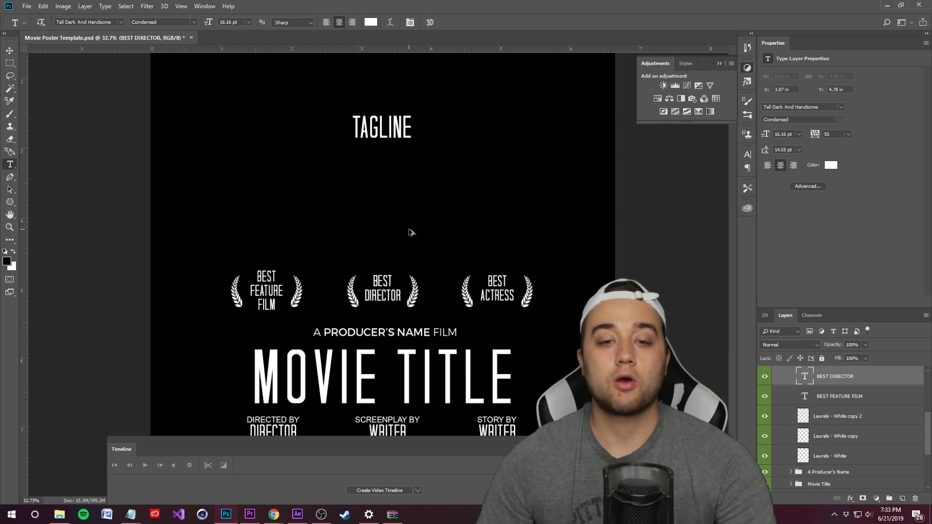
scroll(410, 232, "down", 4)
scroll(375, 307, "up", 2)
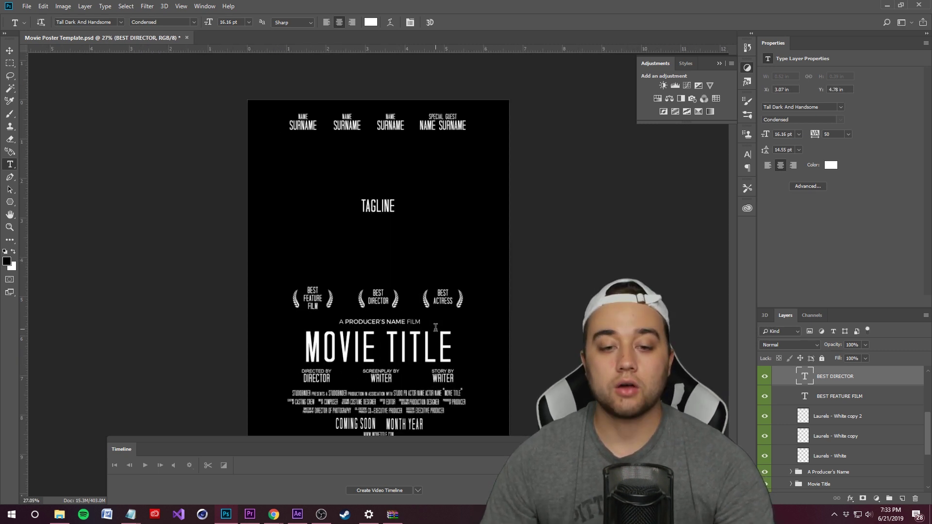
Copy a credits block image from the browser and return to the poster document
mouse_move(273, 515)
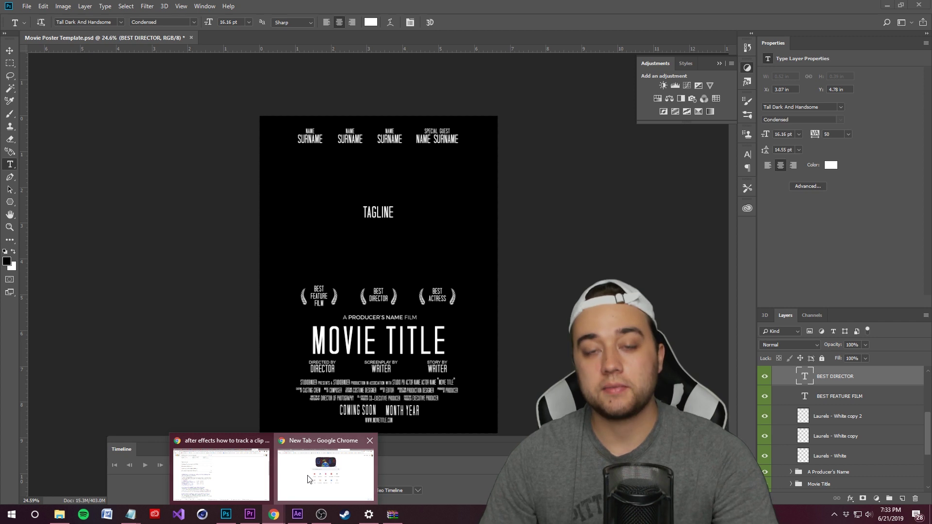
left_click(310, 479)
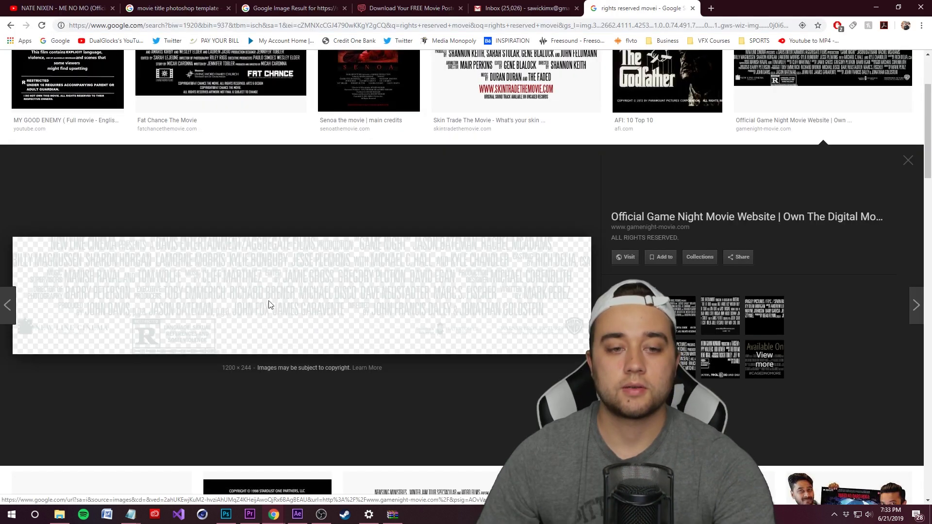
right_click(270, 301)
left_click(298, 397)
left_click(226, 514)
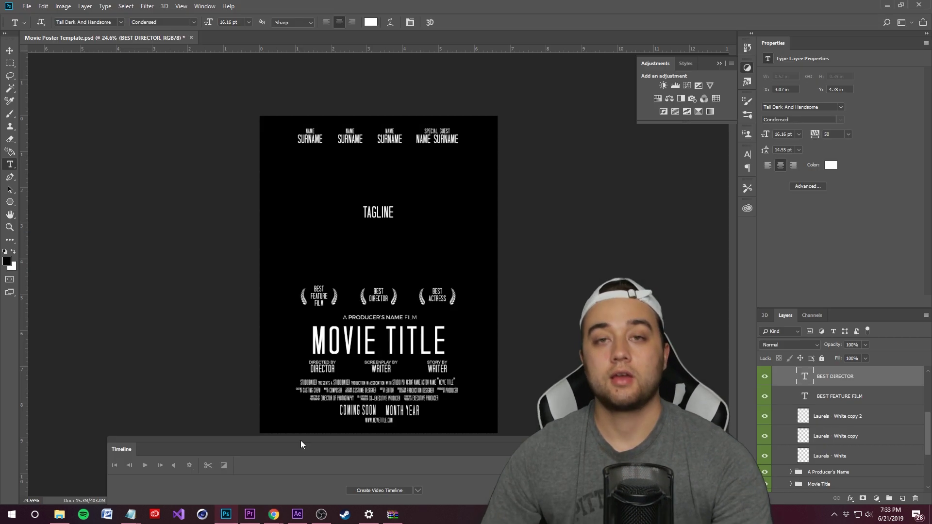
Paste the credits image and delete everything around its R rating box
key("ctrl+v")
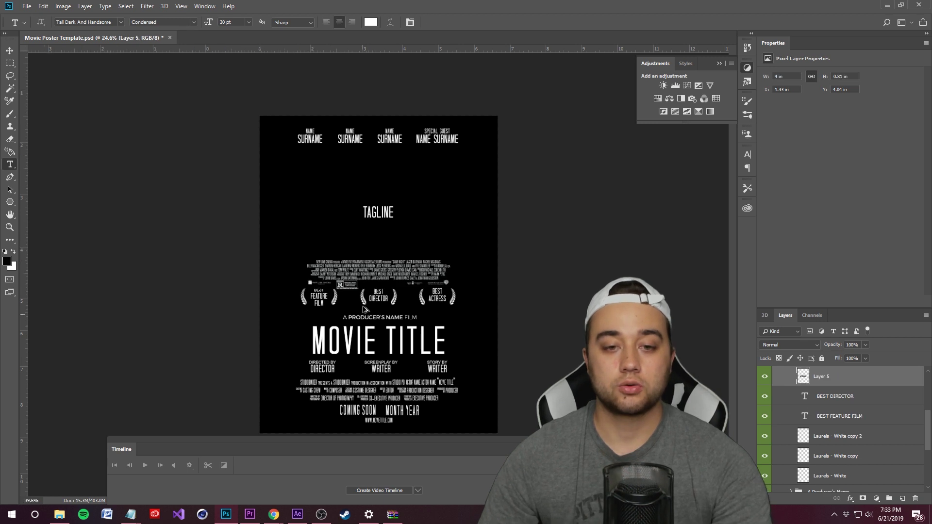
scroll(362, 310, "up", 10)
scroll(355, 312, "down", 2)
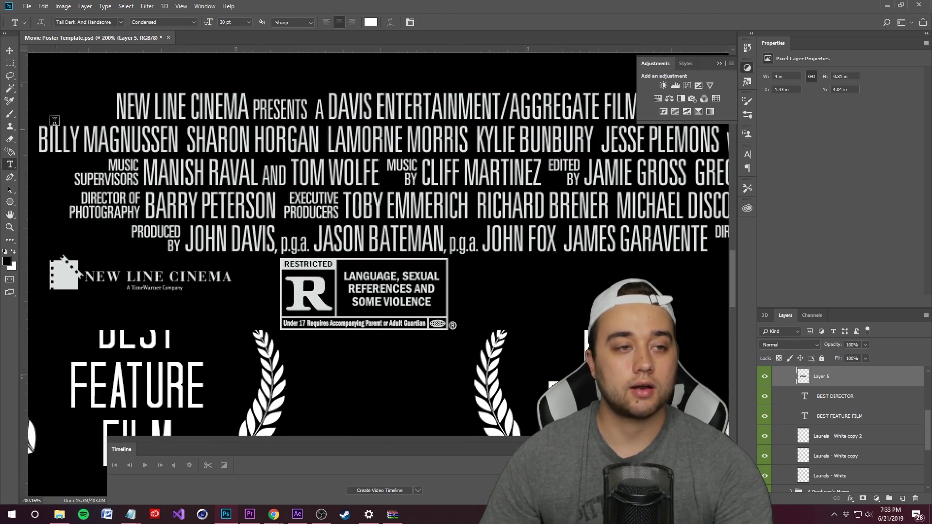
left_click(9, 64)
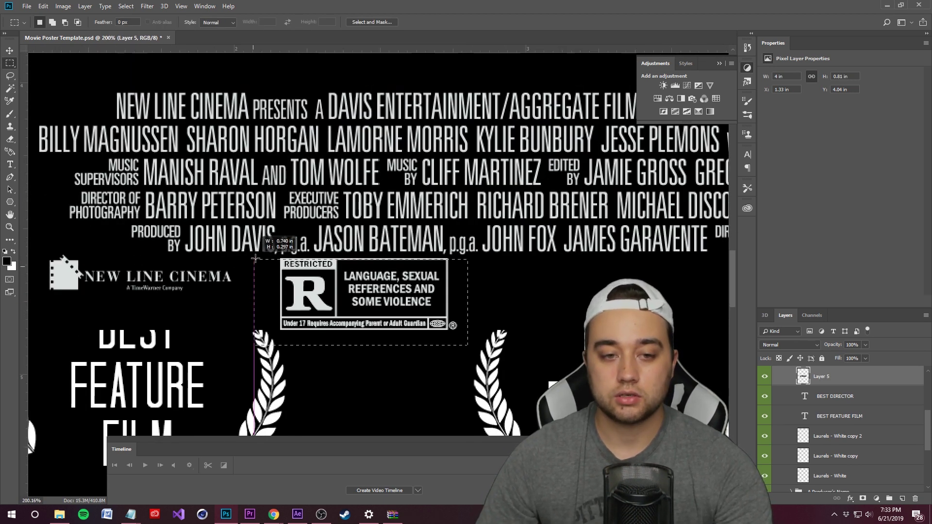
left_click(125, 6)
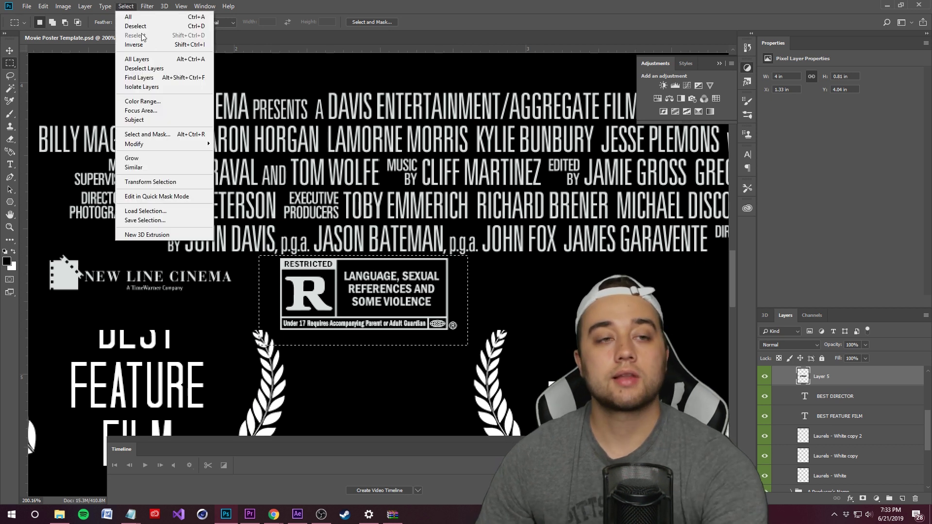
left_click(131, 45)
key("Delete")
left_click(136, 5)
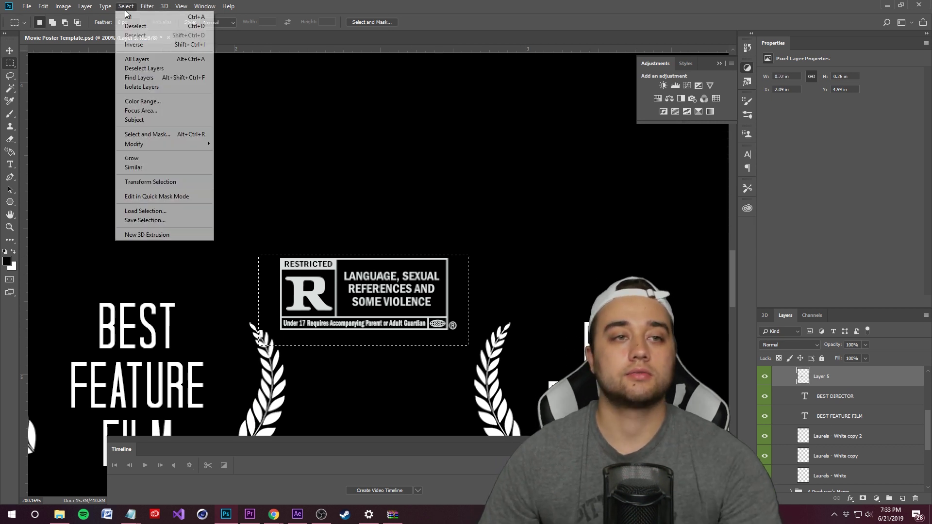
left_click(133, 25)
Enlarge the rating box with Free Transform so it sits above the laurels
scroll(384, 290, "down", 5)
scroll(384, 290, "down", 1)
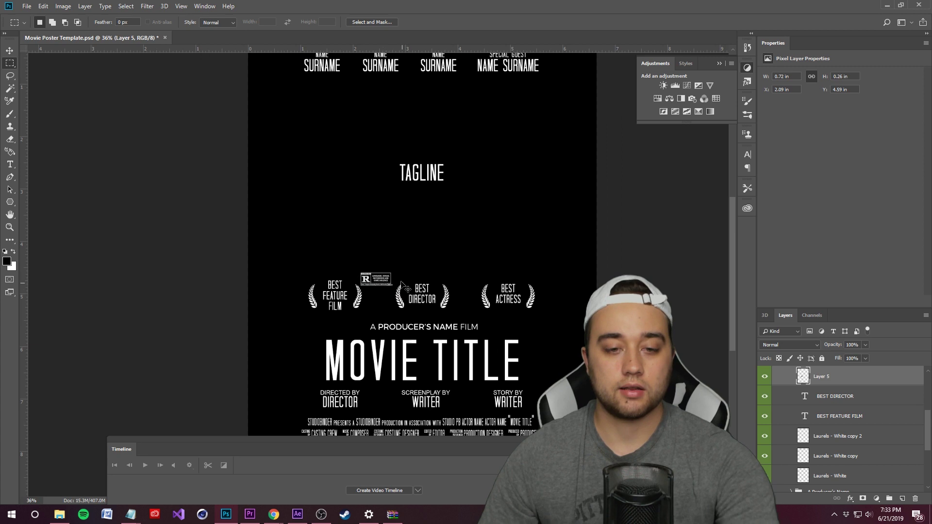
key("ctrl+t")
left_click_drag(391, 286, 465, 250)
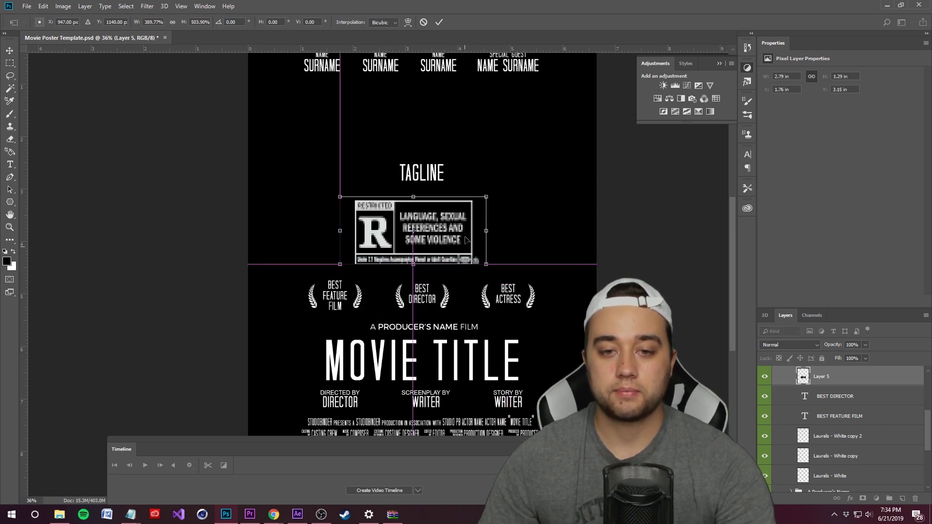
left_click(439, 22)
scroll(305, 292, "down", 2)
left_click(27, 6)
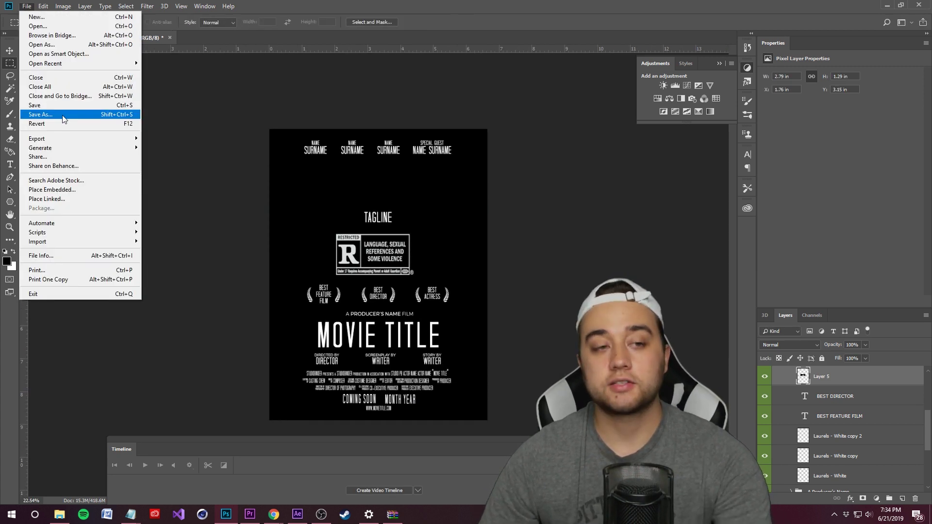
Save the poster via Save As with the file format set to PNG
left_click(60, 116)
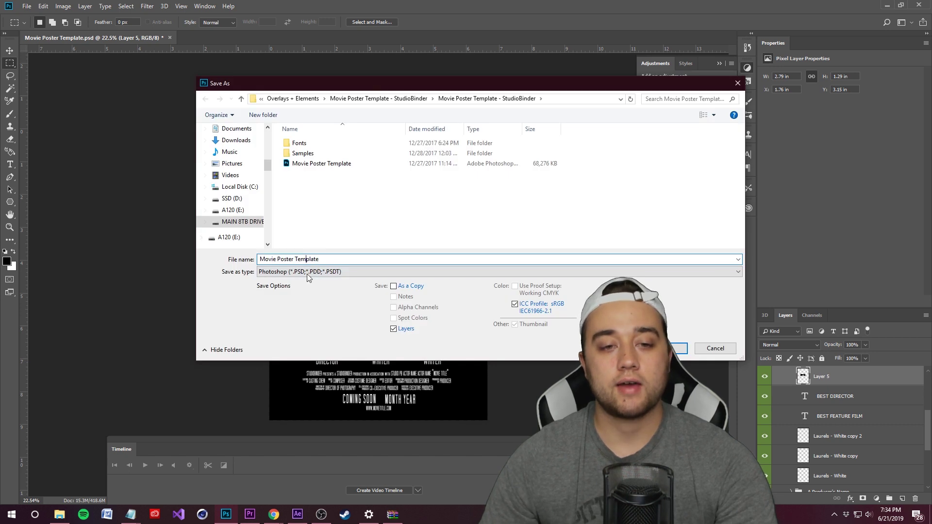
left_click(307, 272)
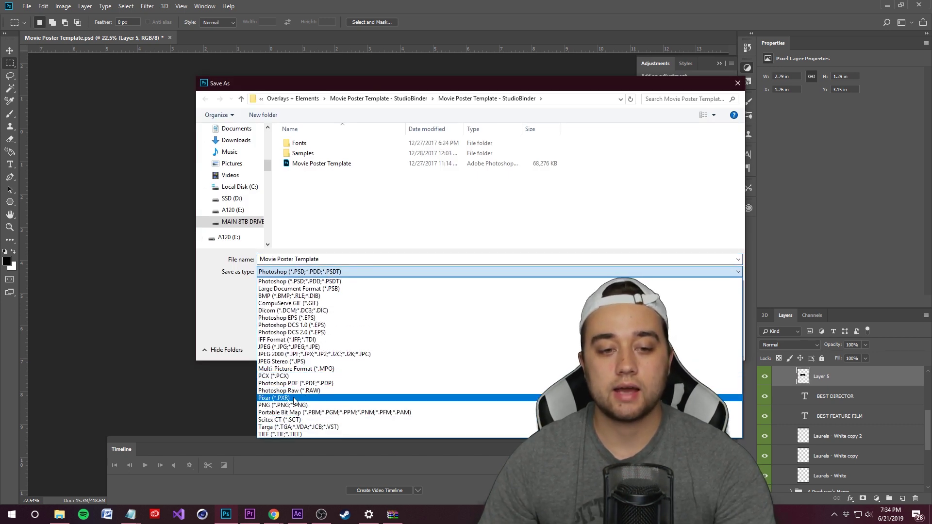
left_click(294, 405)
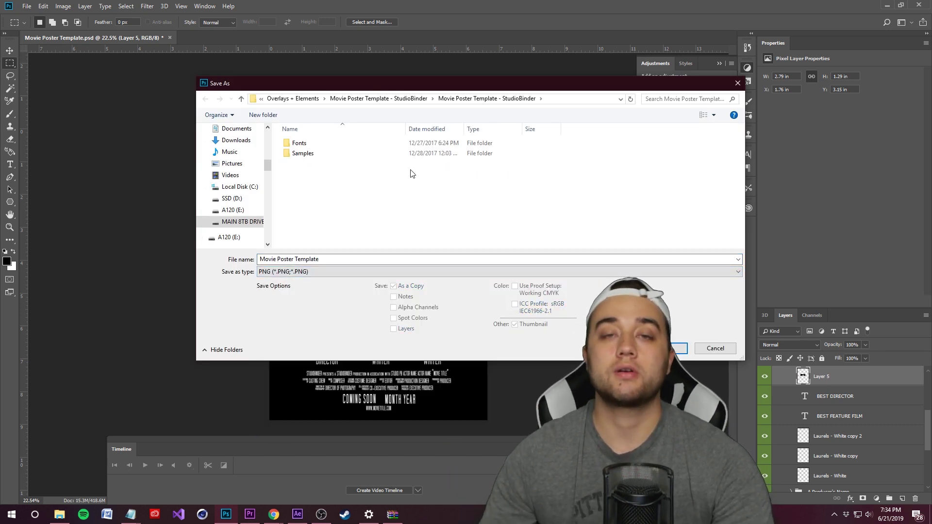
key("Return")
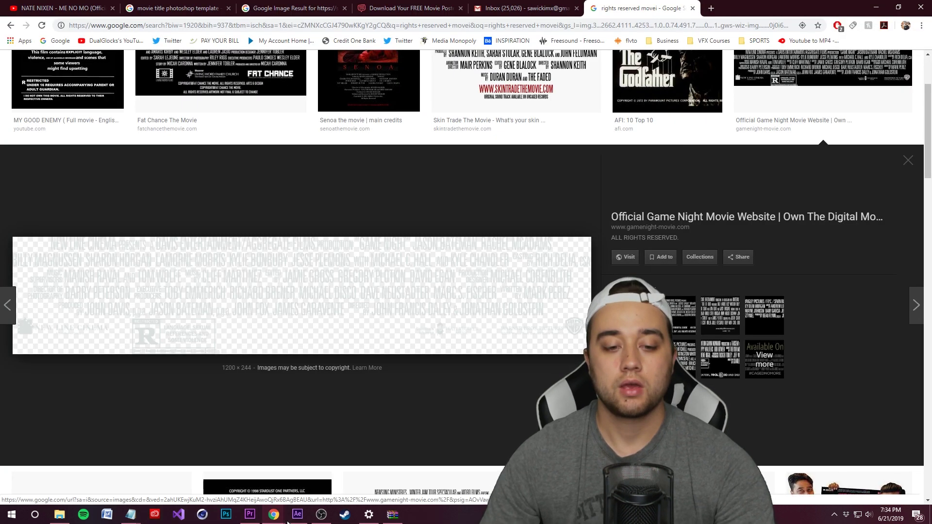
Place Movie Poster Template.png on track V2 and scale it to frame size
left_click(250, 515)
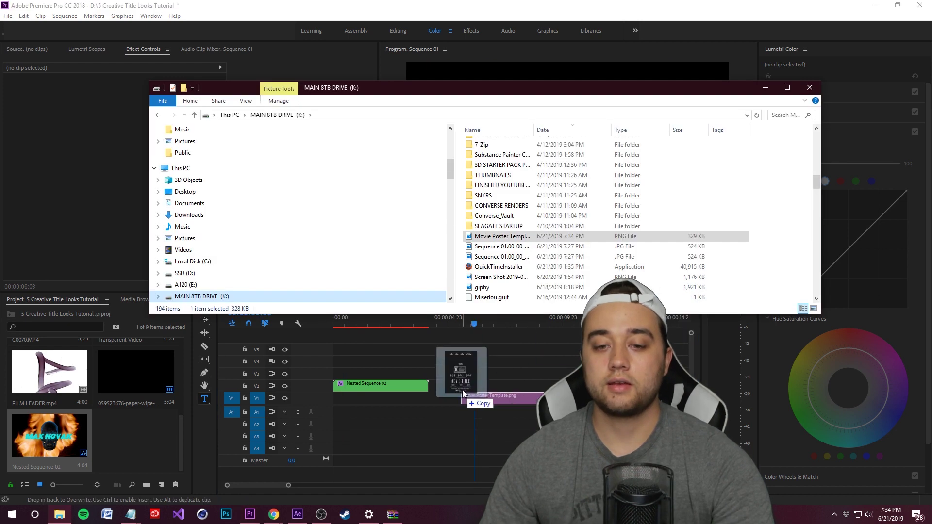
left_click_drag(463, 389, 475, 386)
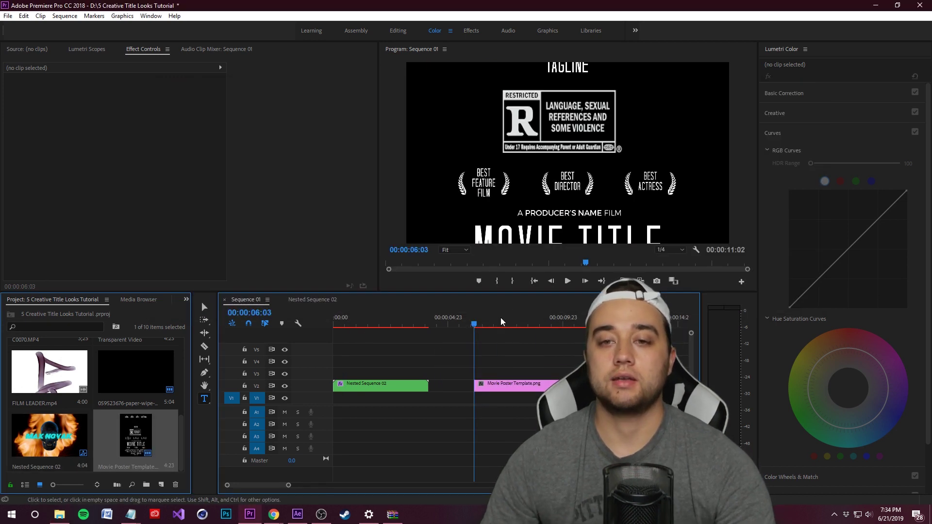
right_click(536, 386)
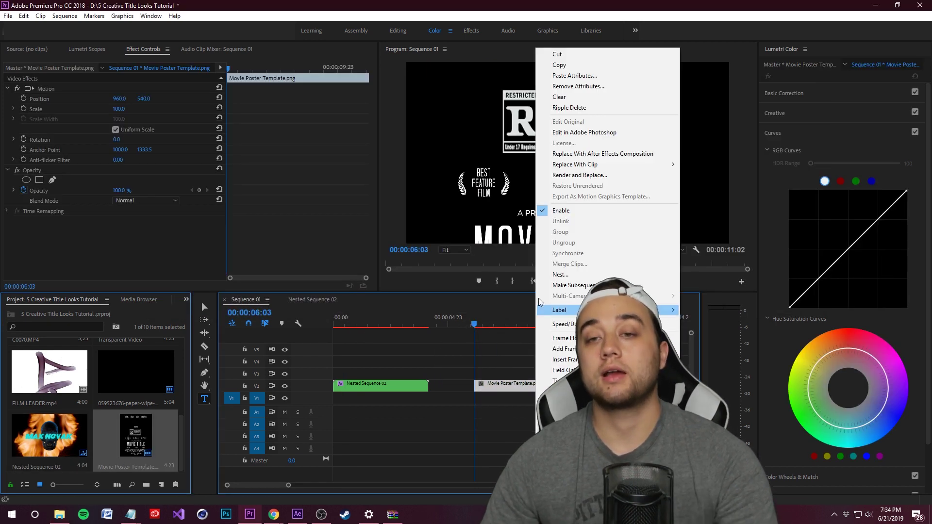
left_click(558, 391)
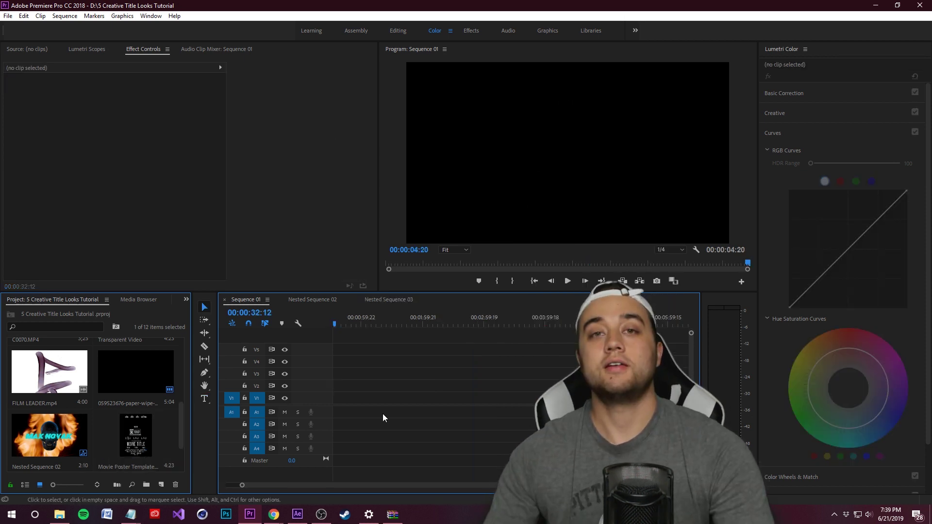
scroll(386, 412, "up", 2)
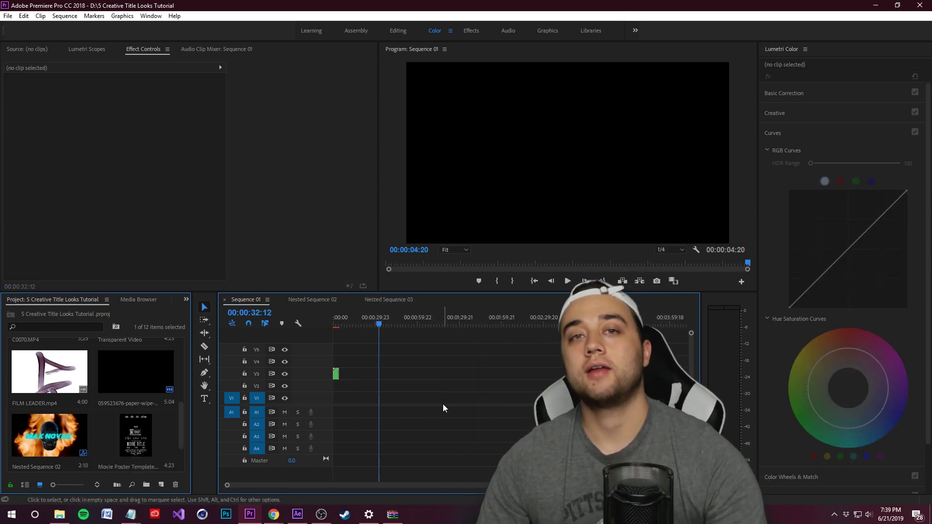
left_click(204, 399)
left_click_drag(442, 100, 720, 213)
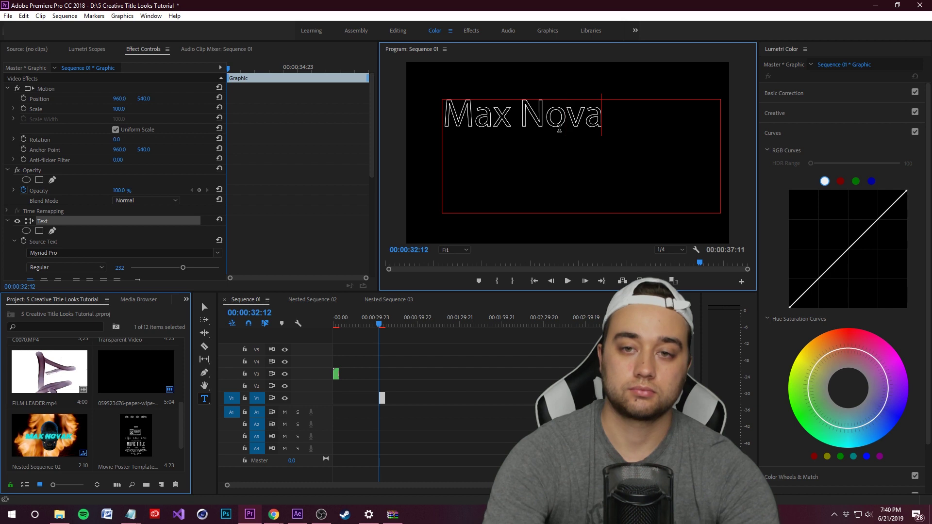
key("ctrl+a")
scroll(195, 202, "down", 3)
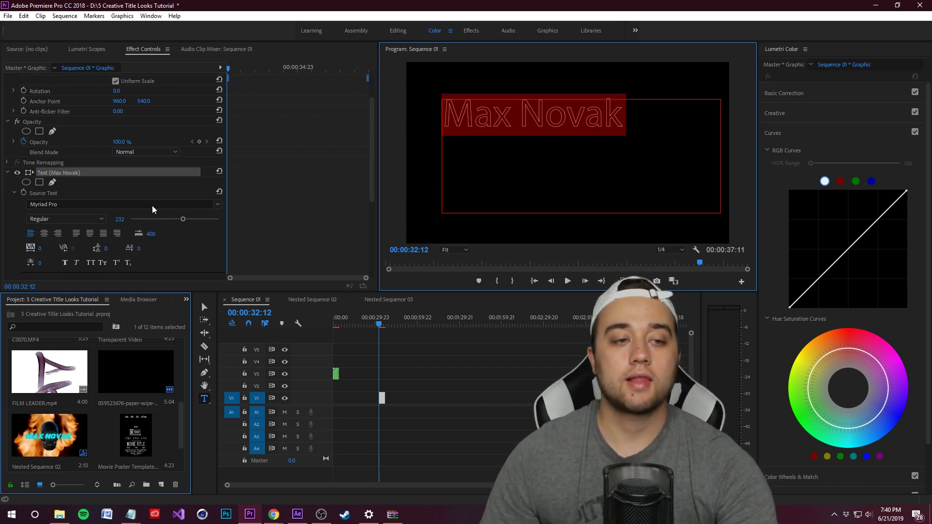
left_click(44, 234)
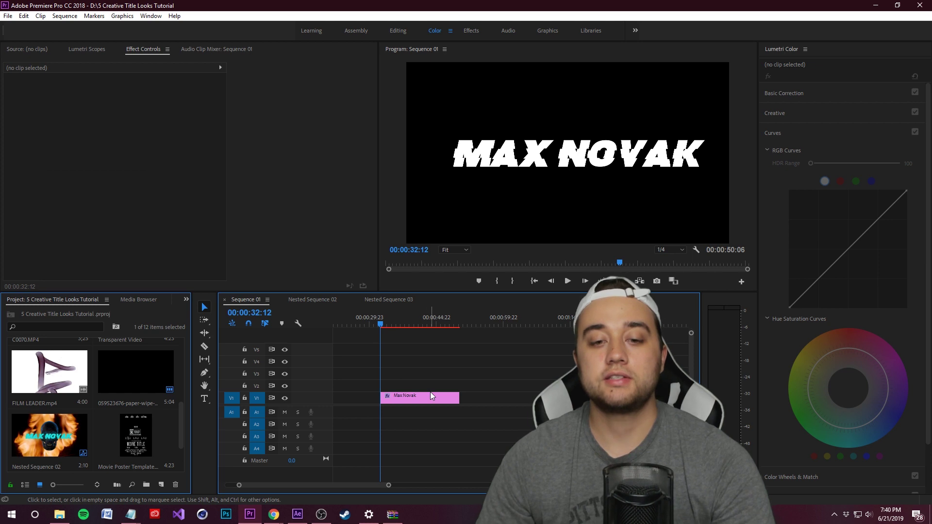
left_click(430, 395)
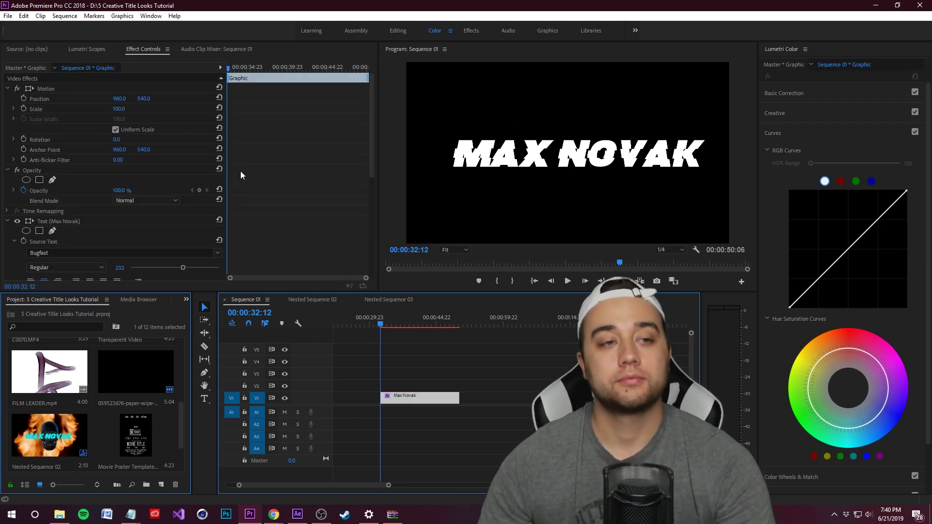
left_click_drag(578, 155, 573, 155)
left_click(186, 299)
left_click(199, 354)
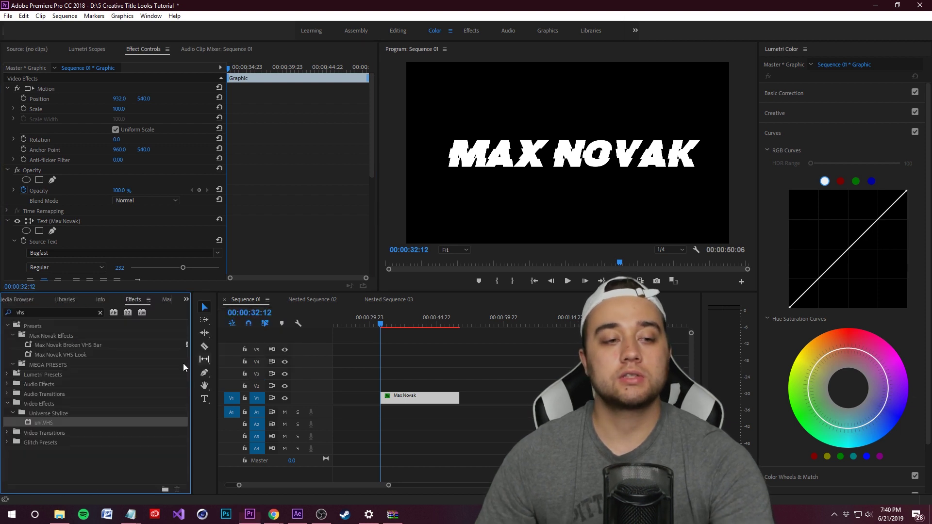
left_click(20, 312)
type("ecto")
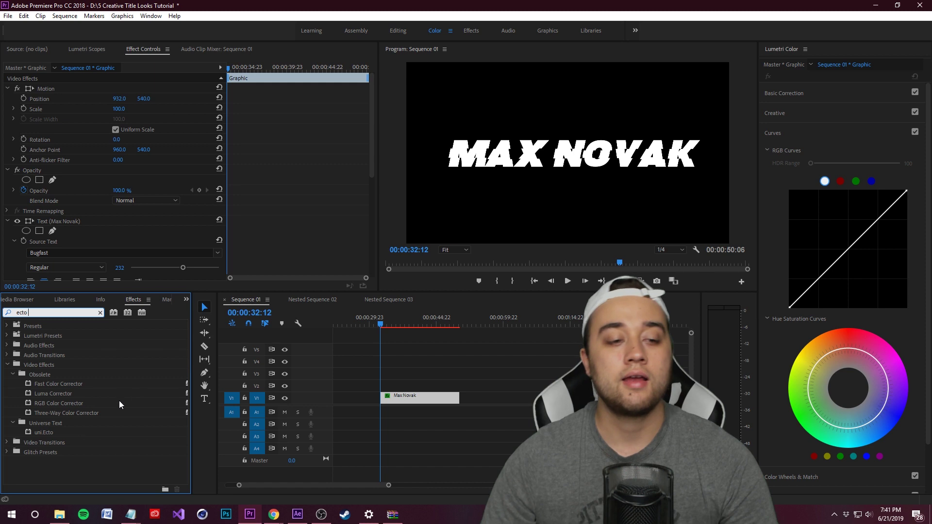
left_click_drag(41, 430, 422, 399)
key("space")
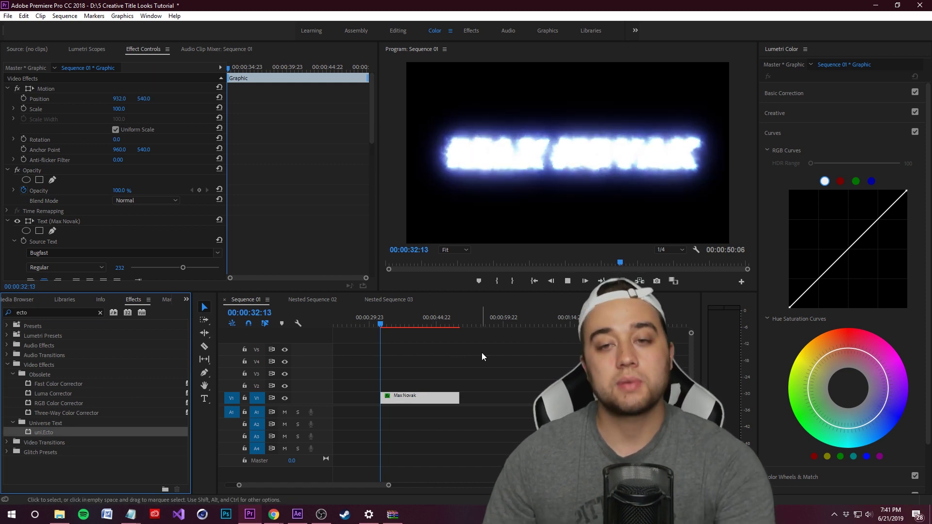
key("space")
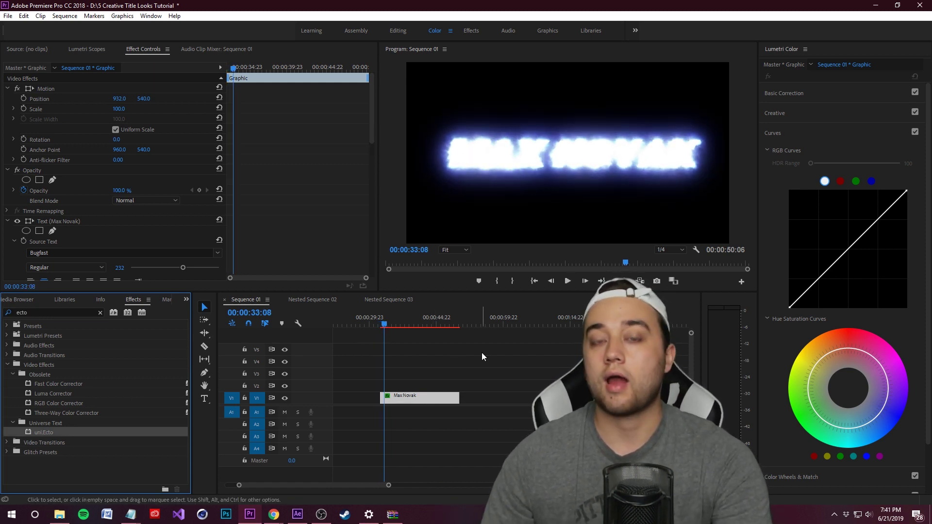
Lower uni.Ecto's Glow Intensity to 0.62
left_click(408, 398)
scroll(297, 209, "down", 3)
scroll(296, 209, "down", 2)
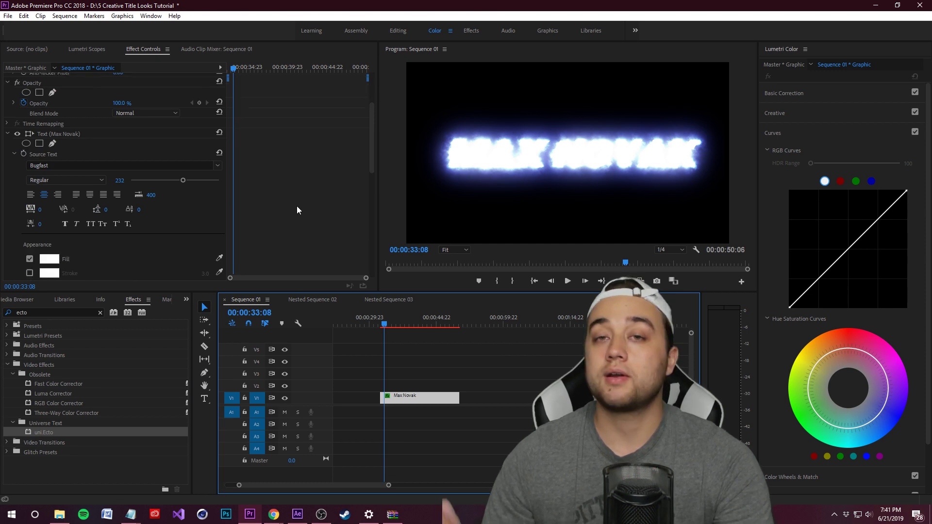
scroll(297, 210, "up", 2)
left_click(8, 172)
left_click_drag(372, 153, 373, 185)
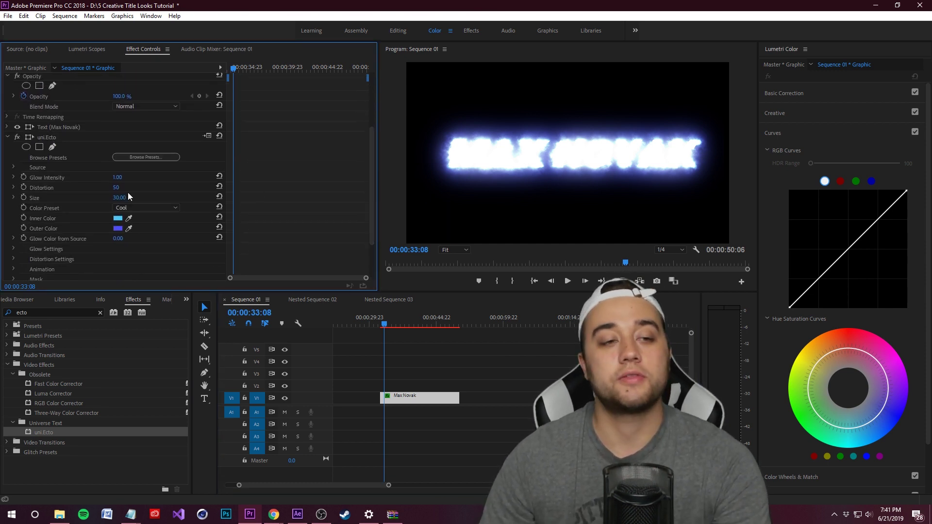
left_click(13, 178)
left_click_drag(45, 195, 28, 196)
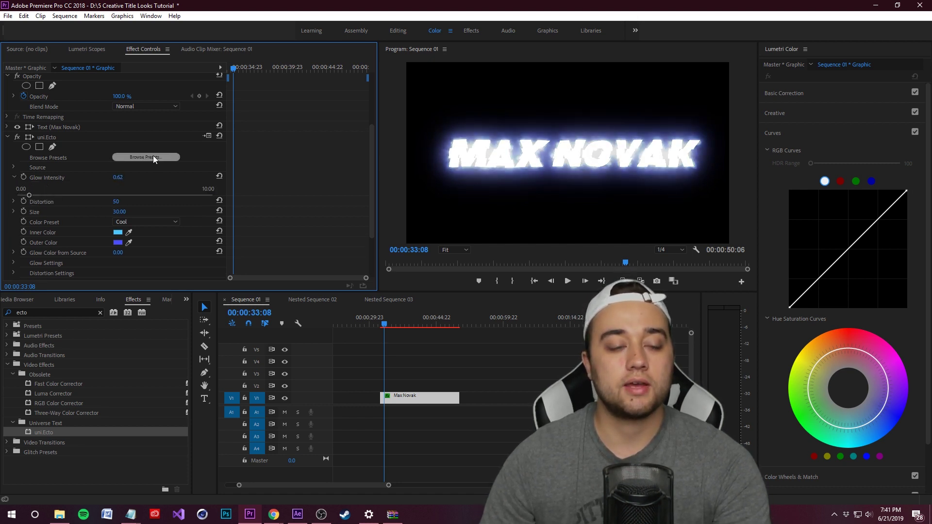
Apply a glow preset, set the Color Preset to Proton Beam, and save the project
left_click(153, 158)
double_click(170, 168)
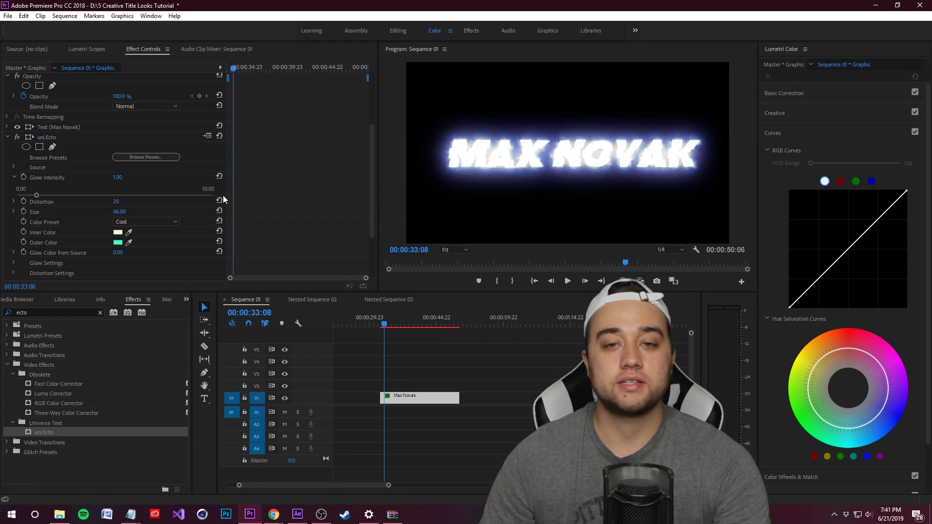
key("space")
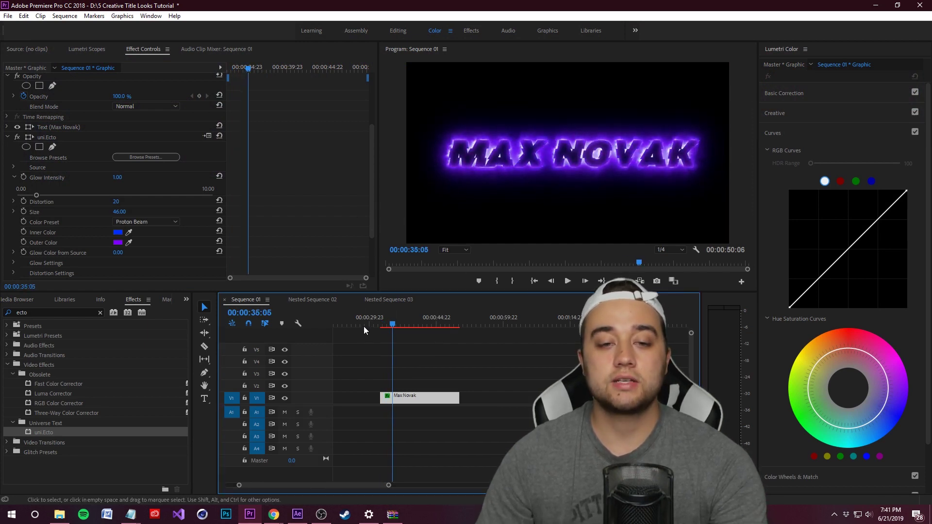
left_click(386, 326)
key("ctrl+s")
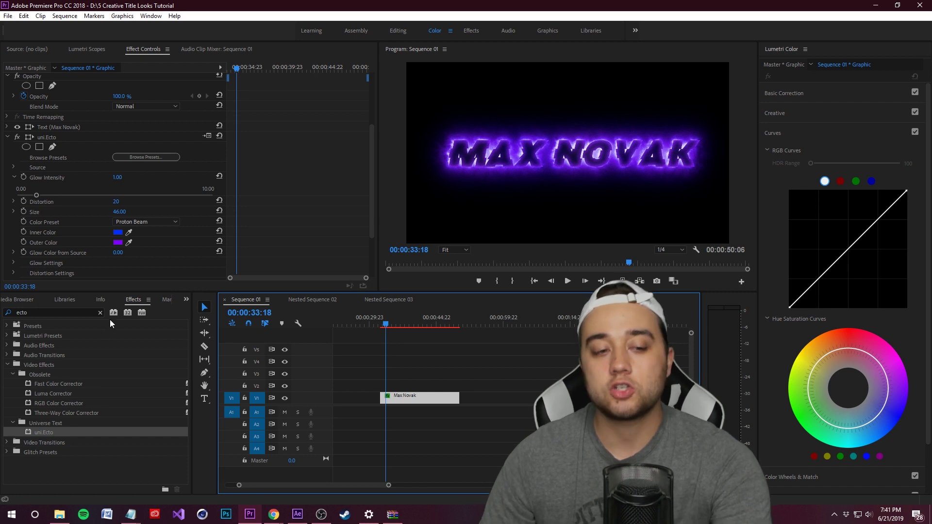
left_click(100, 313)
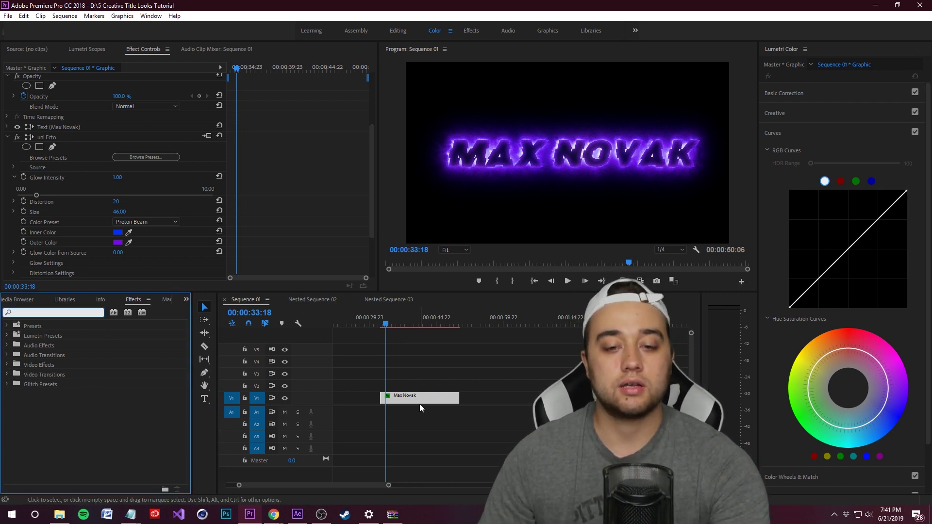
Apply Turbulent Displace at the clip start with Amount 0, keyframing Amount, Size, Offset, Complexity and Evolution
type("turbul")
left_click(410, 323)
left_click(382, 324)
left_click_drag(56, 384, 248, 181)
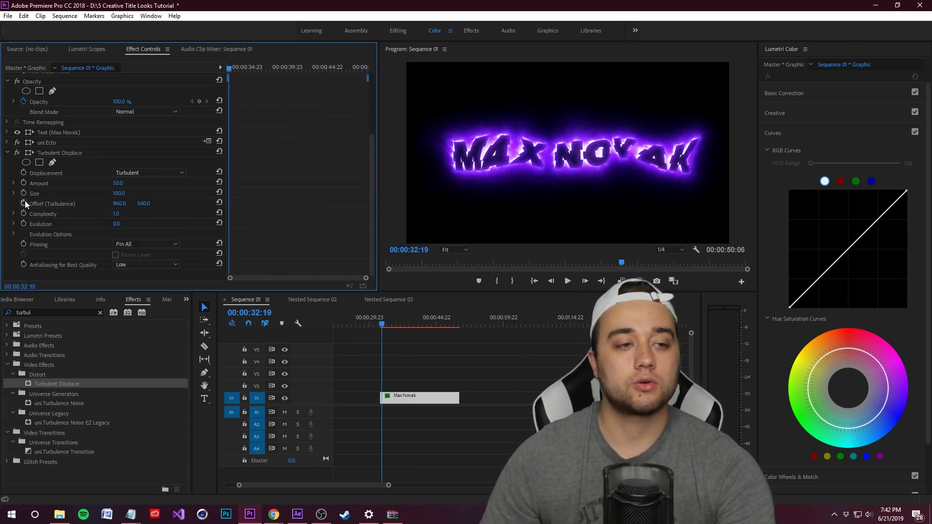
left_click(118, 184)
type("0")
key("Return")
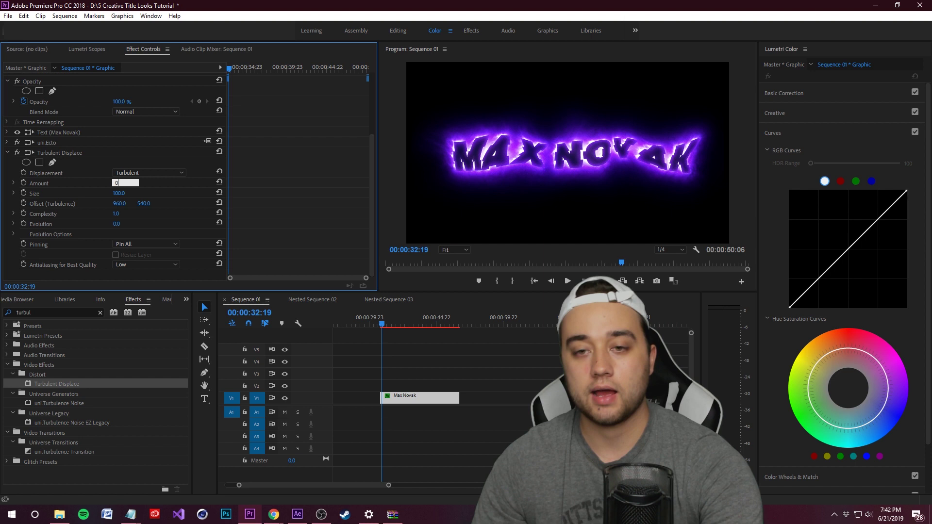
left_click(23, 183)
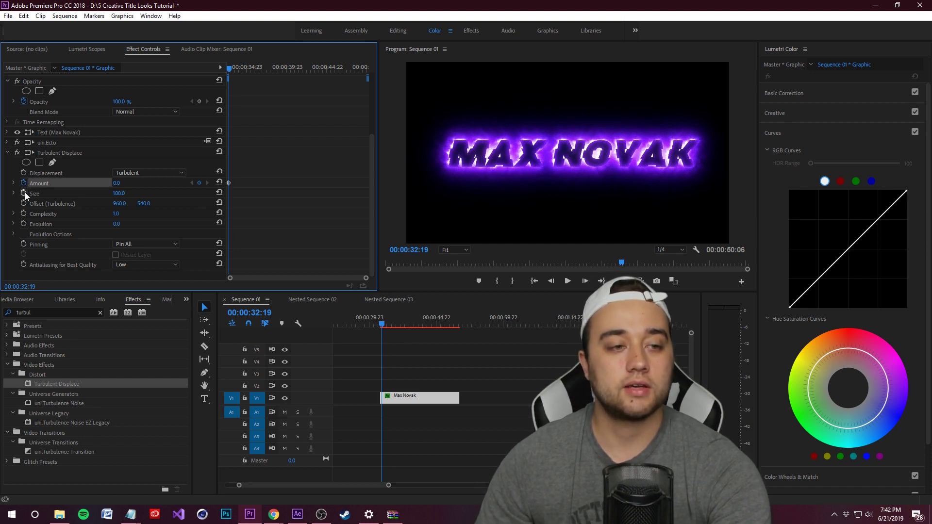
left_click(23, 193)
left_click(23, 203)
left_click(23, 214)
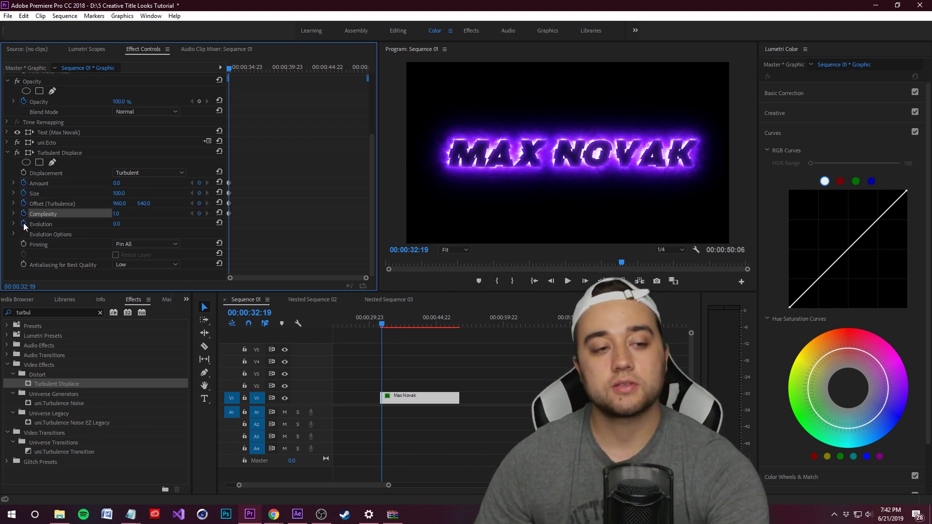
left_click(23, 223)
At 00:00:39:23, set Amount to -47, Size to 249.4 and Complexity to 1.5
left_click_drag(387, 325, 414, 326)
left_click(116, 183)
type("90")
key("Return")
left_click_drag(117, 183, 50, 183)
left_click(14, 193)
mouse_move(152, 218)
left_mouse_down()
mouse_move(216, 218)
mouse_move(138, 220)
left_mouse_up()
scroll(83, 249, "down", 3)
left_click(14, 221)
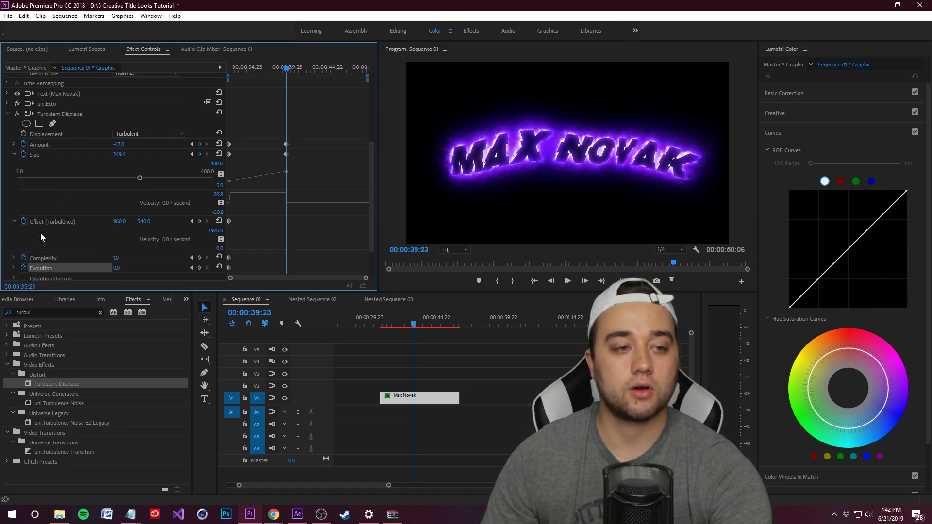
left_click_drag(116, 258, 145, 258)
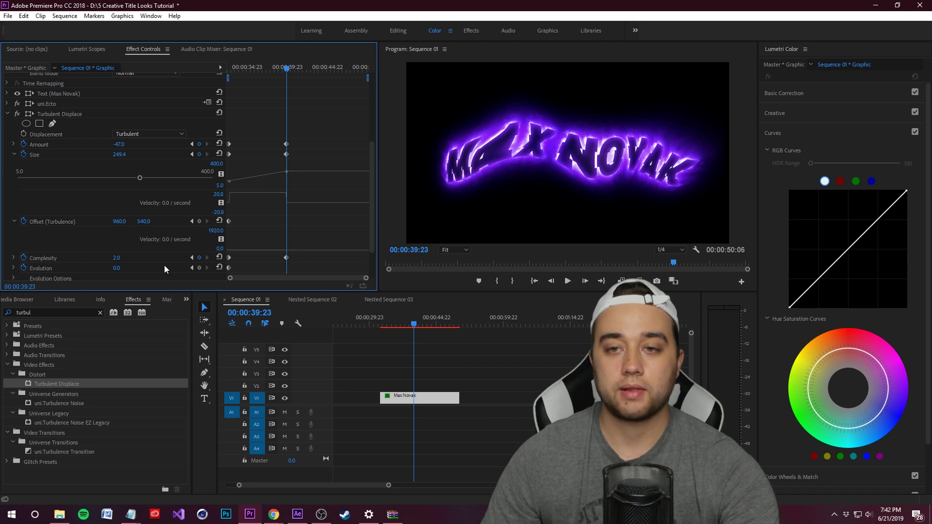
type("1.5")
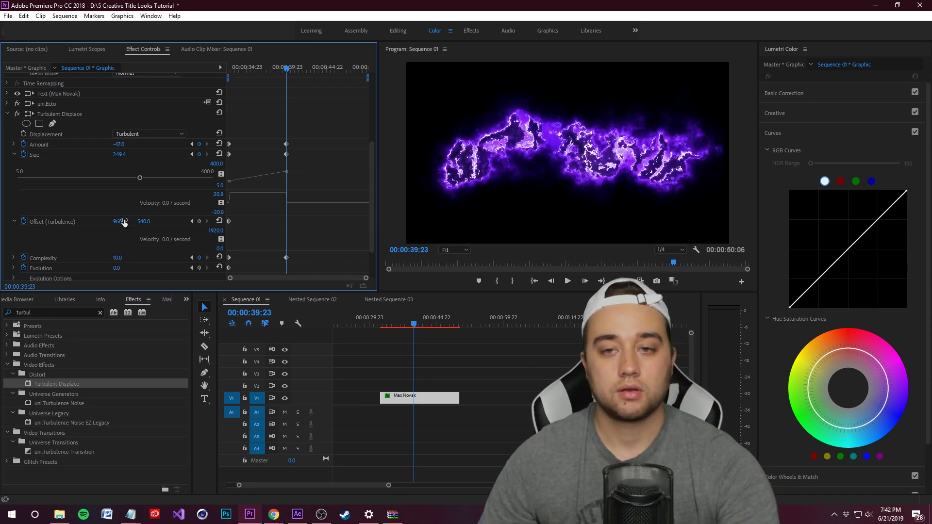
type("1.5")
key("Return")
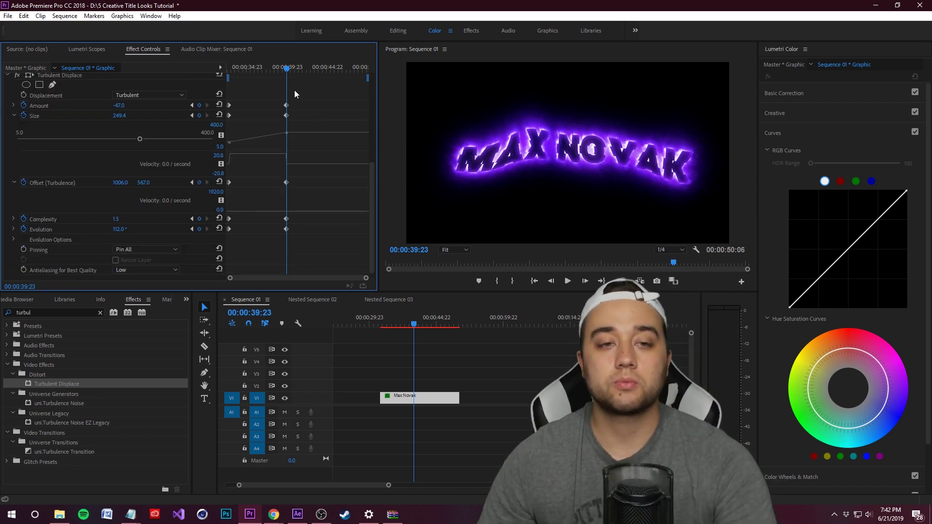
At 00:00:47:01, reset the Turbulent Displace, glow and text values to their defaults
left_click_drag(292, 68, 344, 68)
left_click(219, 229)
left_click(219, 219)
left_click(219, 182)
left_click(220, 105)
scroll(243, 104, "up", 2)
left_click(219, 92)
scroll(258, 100, "up", 1)
left_click(220, 113)
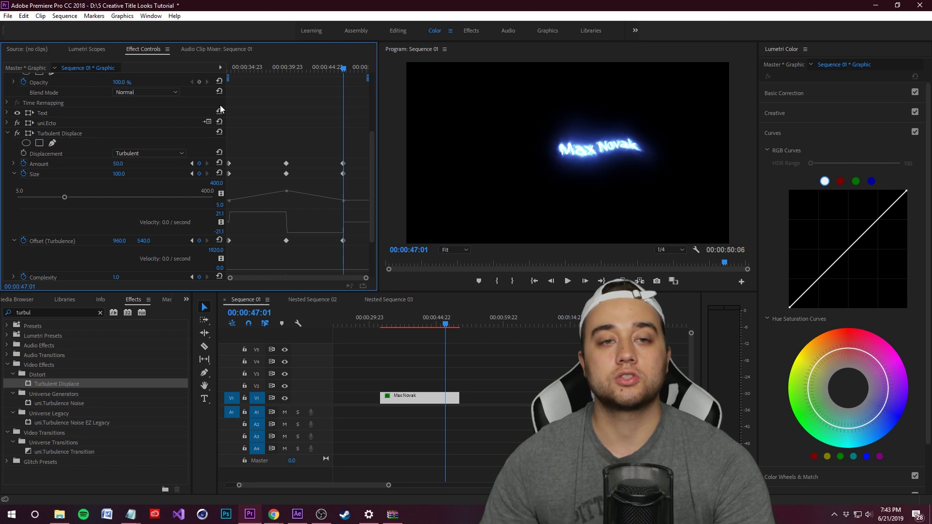
left_click(220, 81)
Move the last Turbulent Displace keyframes to the end of the clip
left_click_drag(326, 74, 393, 468)
left_click_drag(343, 223, 367, 226)
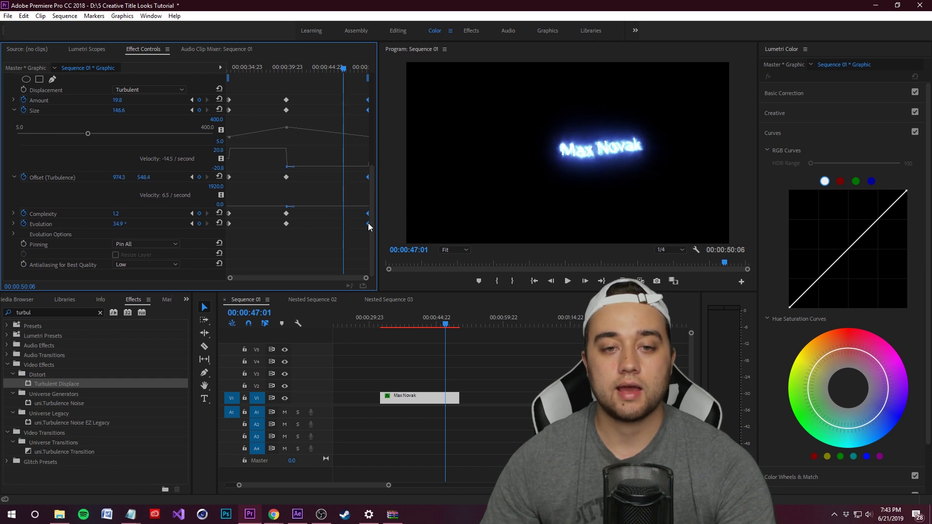
left_click_drag(254, 236, 160, 3)
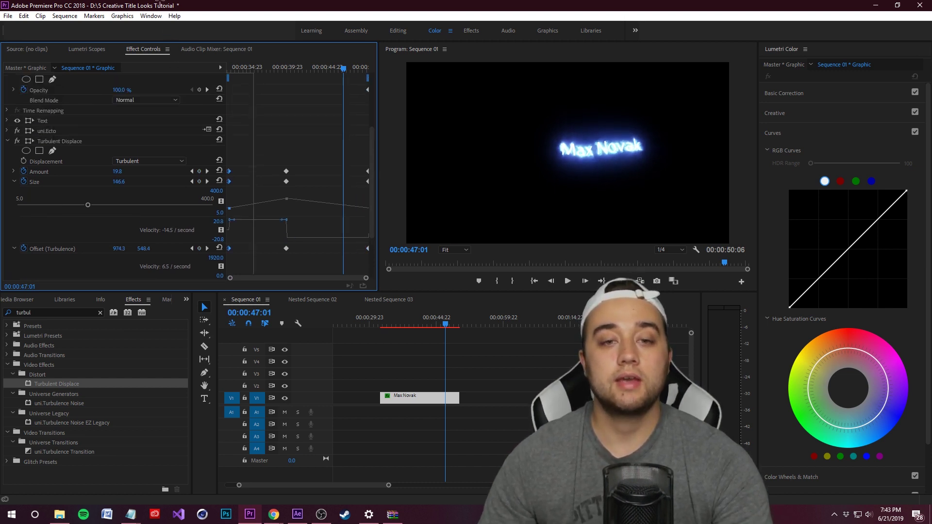
Give the keyframes Ease In, Continuous Bezier and Ease Out interpolation, then play back the distortion
right_click(232, 172)
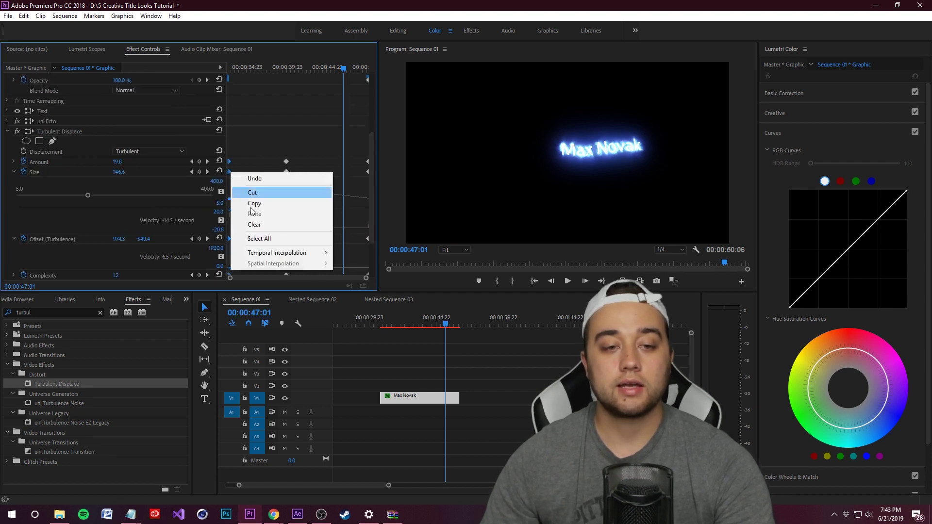
mouse_move(280, 254)
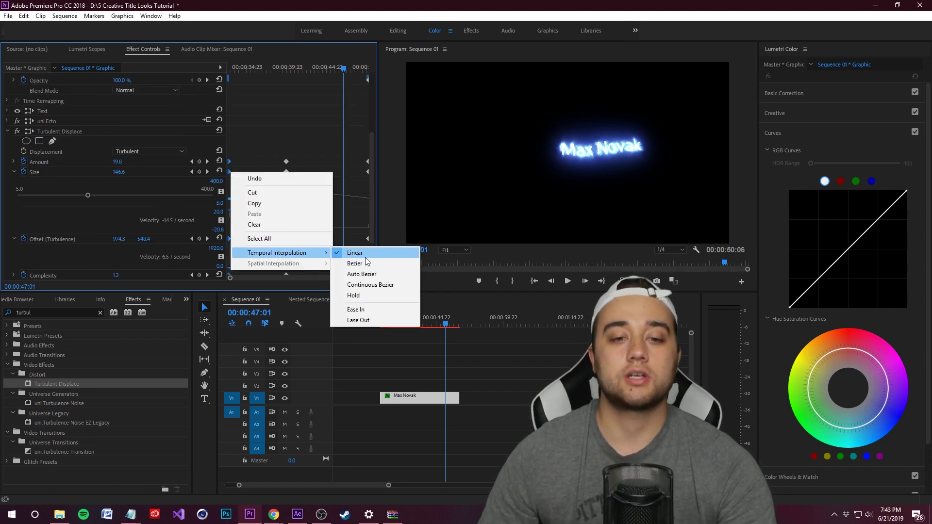
left_click(355, 310)
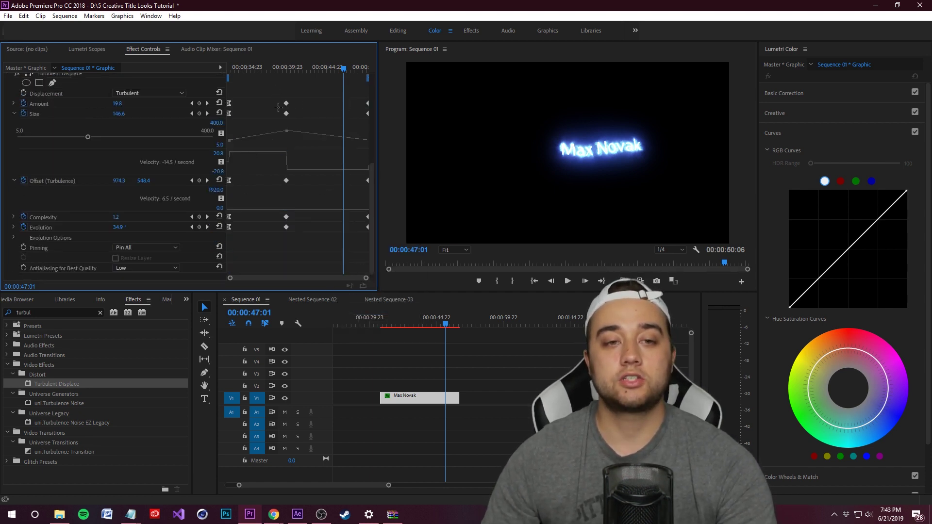
scroll(309, 245, "up", 5)
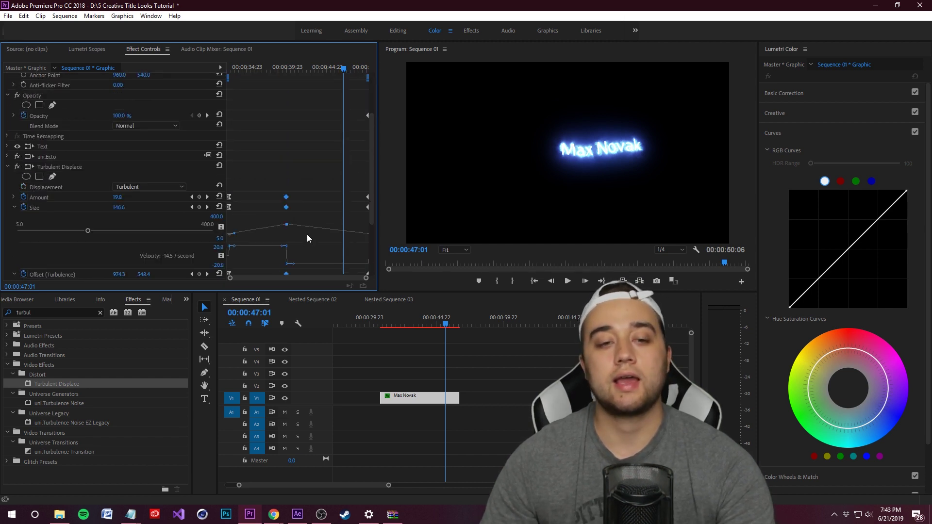
right_click(286, 178)
mouse_move(325, 260)
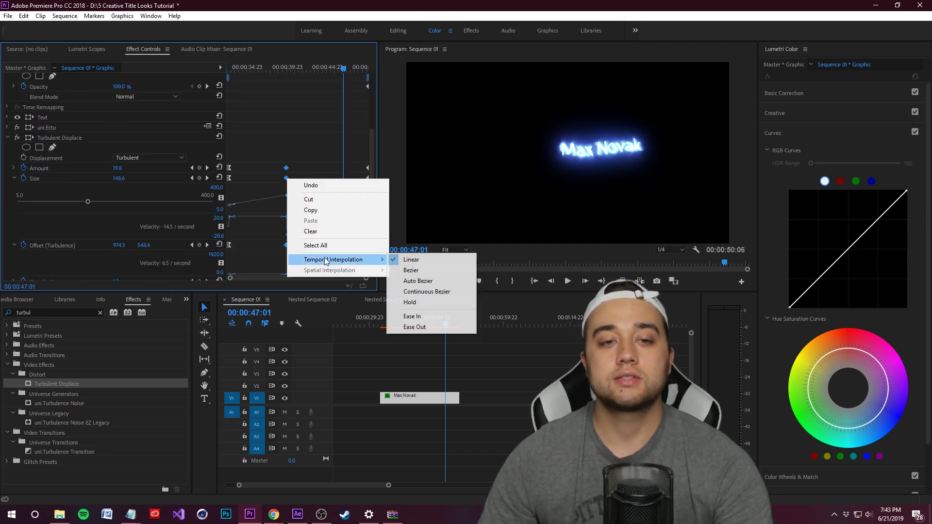
left_click(437, 291)
scroll(342, 141, "up", 2)
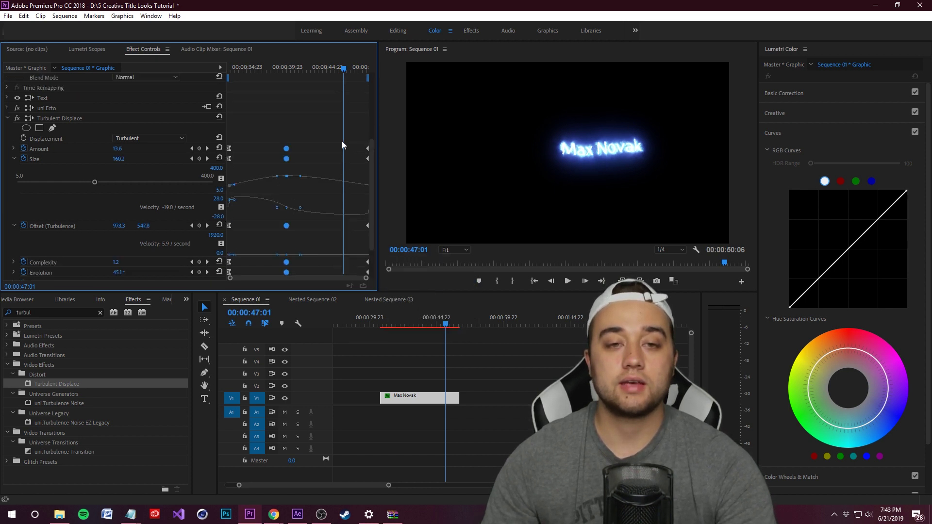
scroll(354, 245, "down", 5)
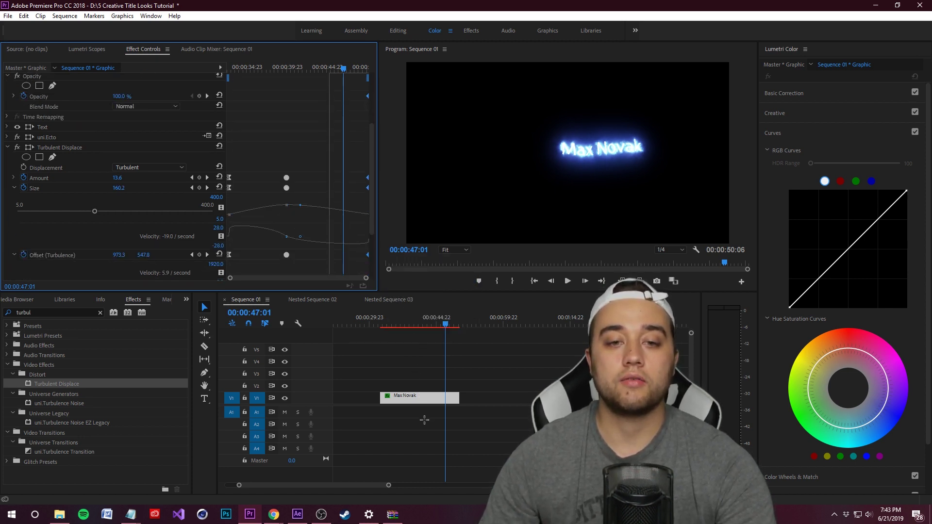
right_click(367, 227)
mouse_move(406, 305)
left_click(483, 371)
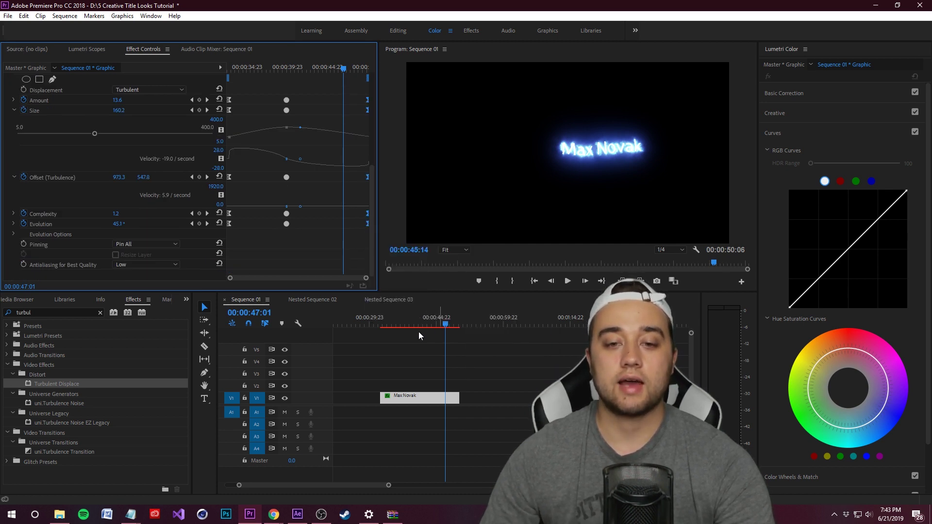
left_click(384, 325)
key("space")
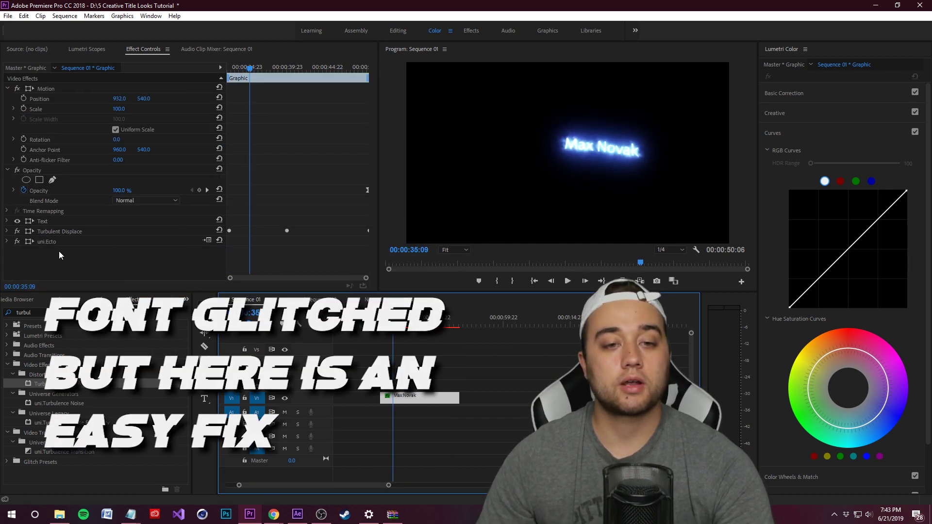
Move Turbulent Displace below uni.Ecto, then delete the effect
left_click_drag(56, 236, 52, 238)
left_click(54, 241)
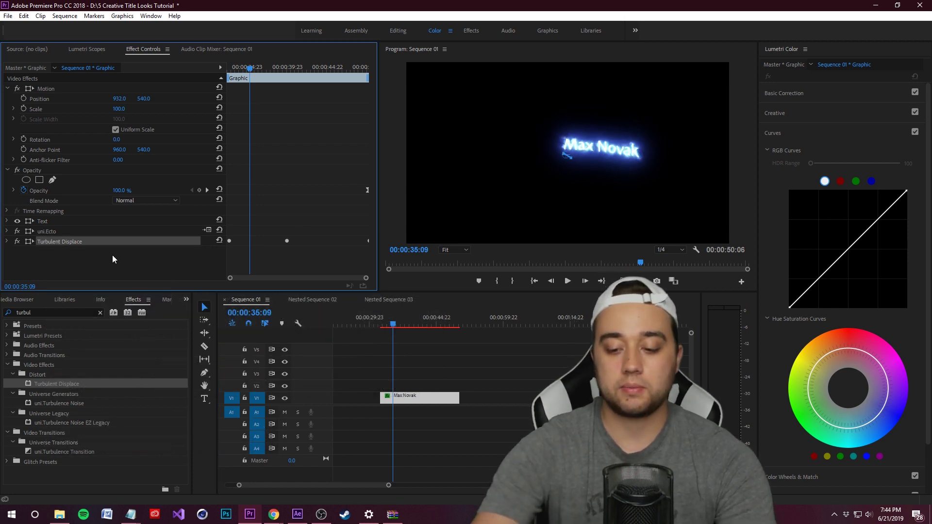
key("Delete")
key("space")
key("space")
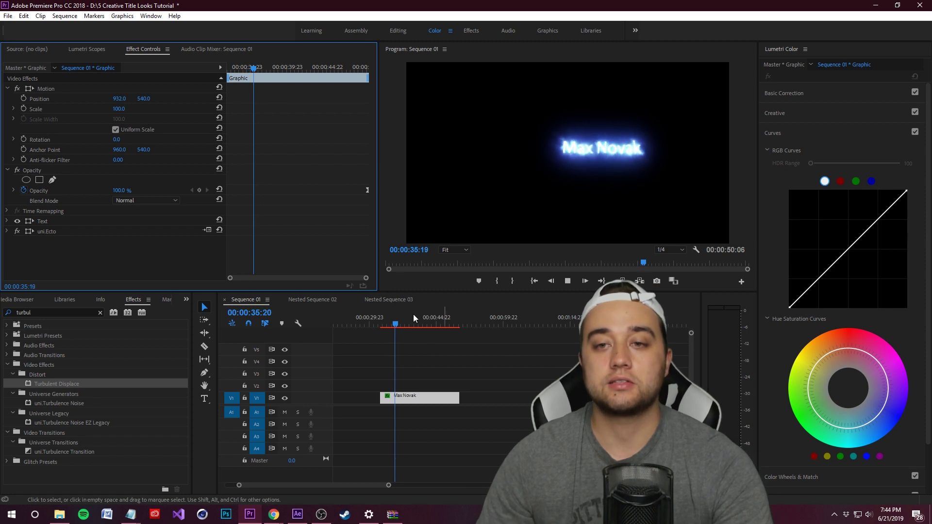
Nest the title clip as Nested Sequence 04 and play back the distorted title
right_click(419, 397)
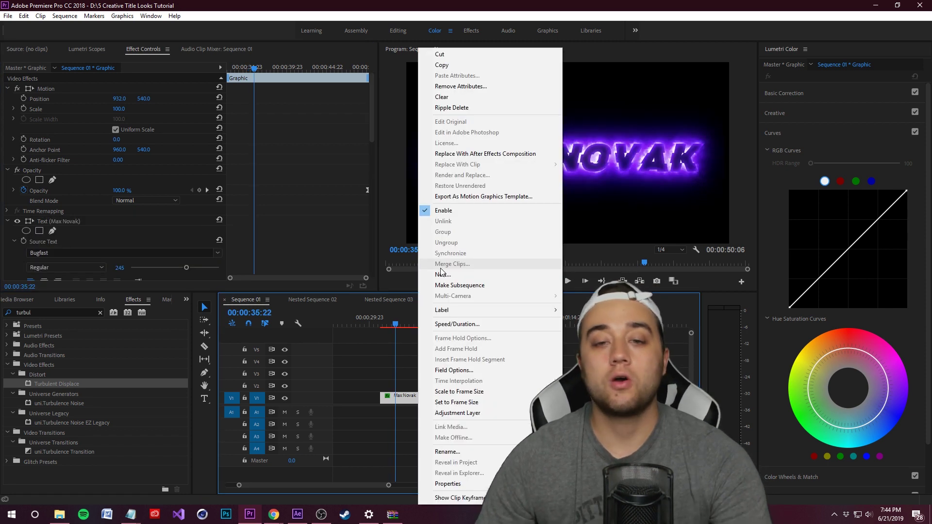
left_click(443, 275)
left_click(440, 265)
left_click(413, 389)
left_click(95, 246)
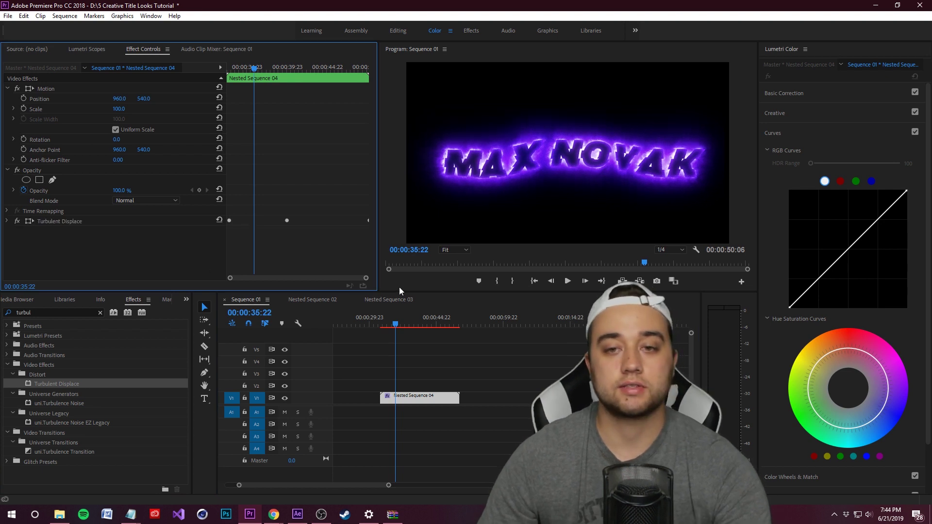
left_click_drag(397, 328, 383, 328)
key("space")
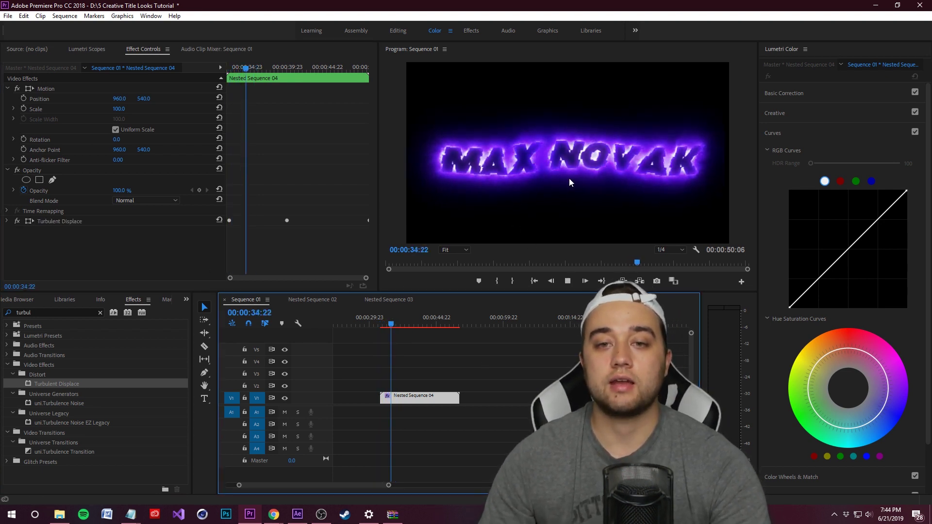
left_click(398, 328)
key("=")
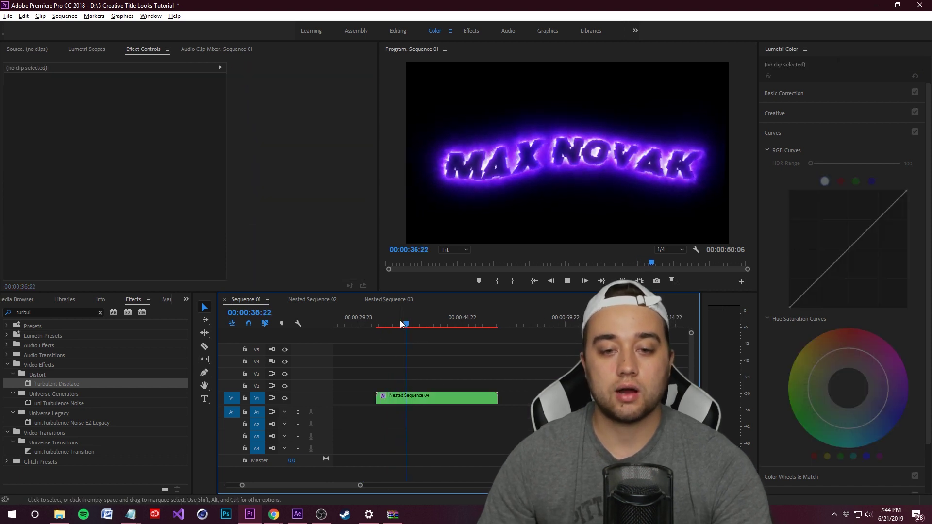
Undo the last change, trim Nested Sequence 04's end shorter, and play it
key("ctrl+z")
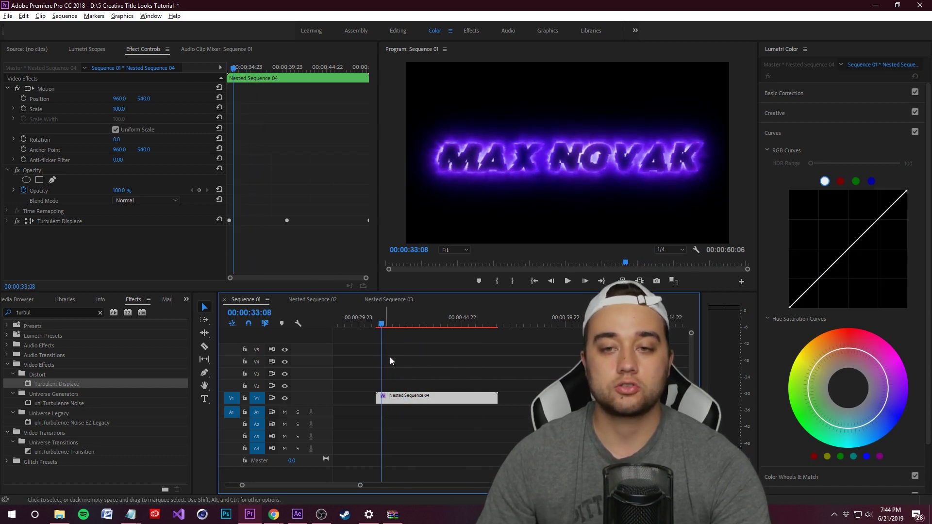
left_click_drag(492, 403, 407, 399)
key("=")
key("=")
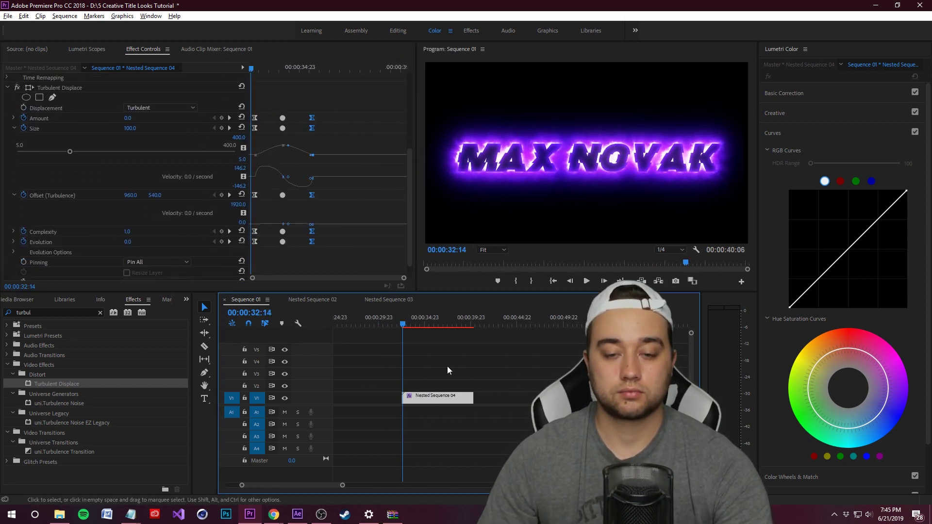
left_click(447, 366)
key("space")
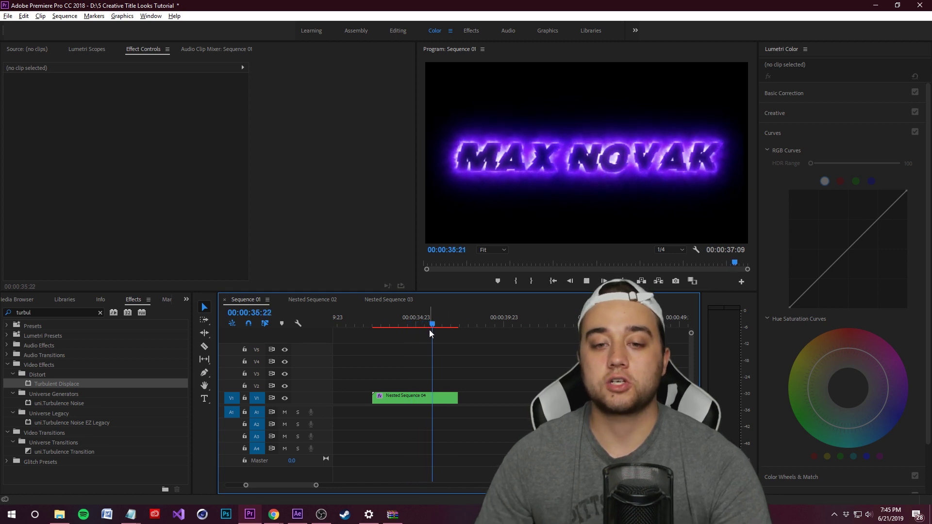
key("space")
key("ctrl+s")
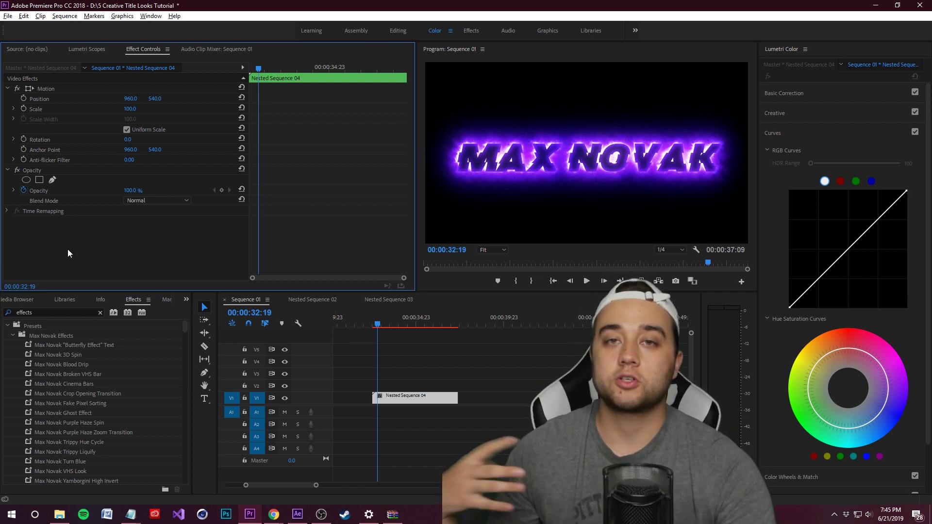
scroll(121, 457, "down", 3)
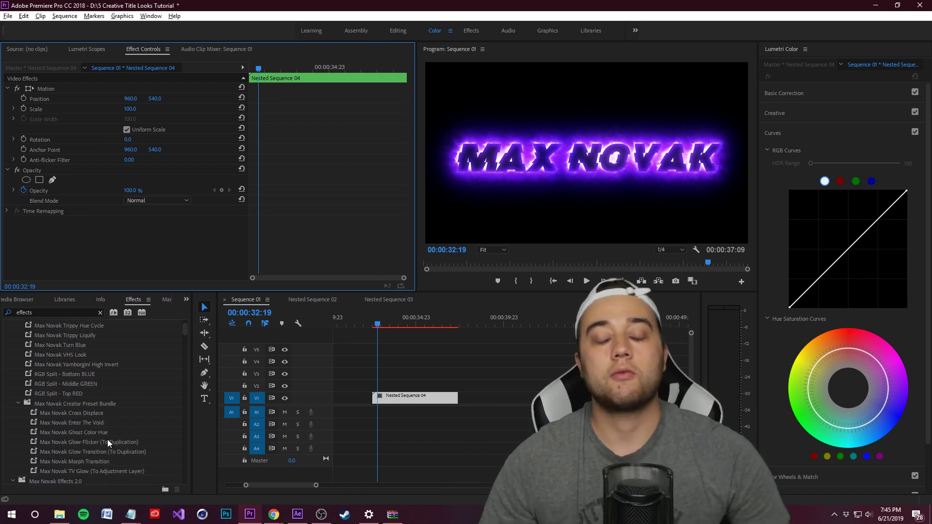
scroll(105, 439, "up", 2)
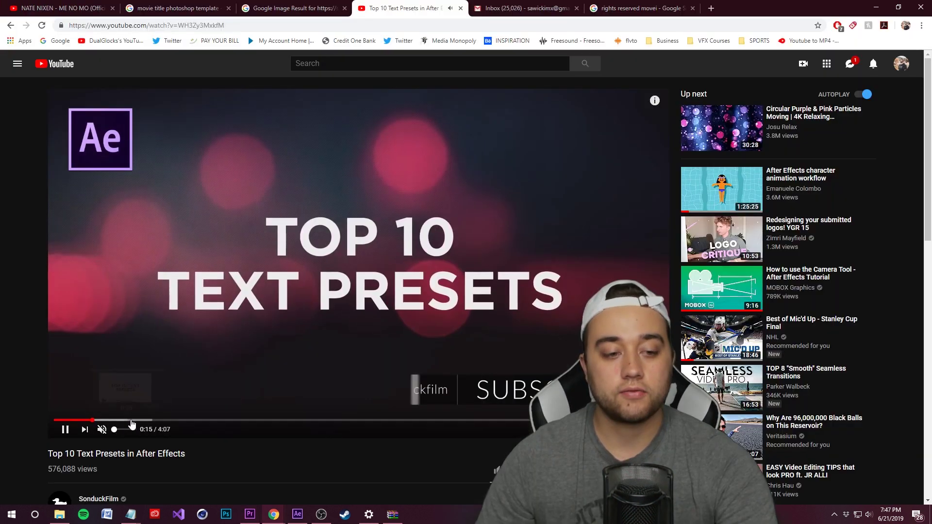
left_click(202, 421)
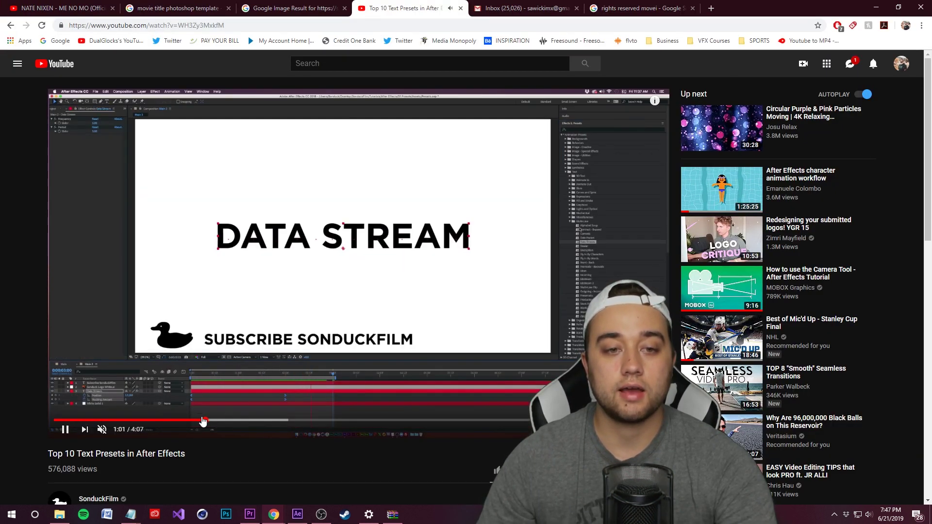
left_click(581, 420)
left_click(462, 421)
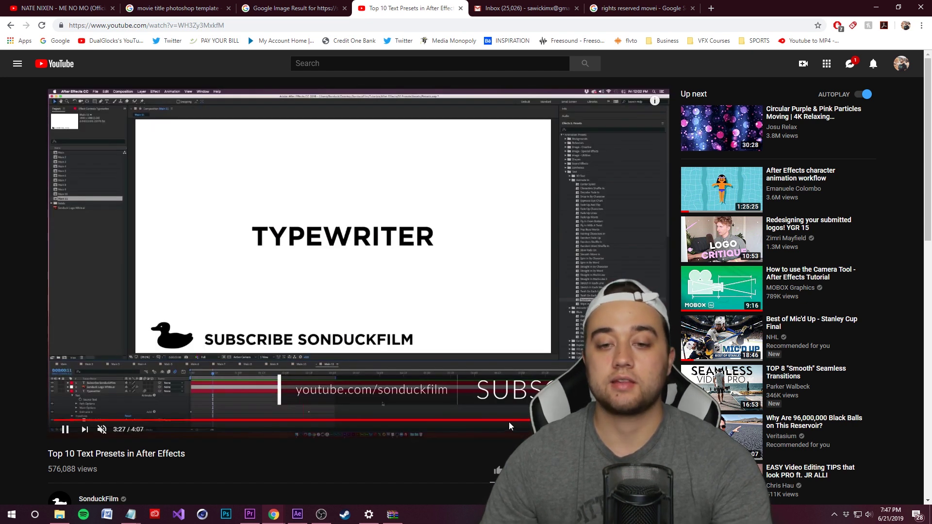
left_click(481, 420)
left_click(397, 400)
left_click(397, 399)
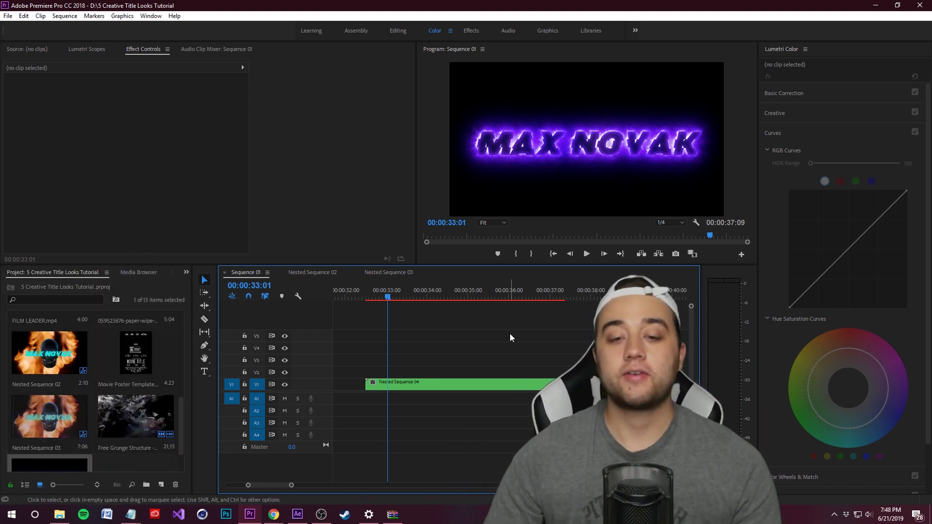
Delete the Nested Sequence 04 title clip and save the project
left_click(502, 386)
key("Delete")
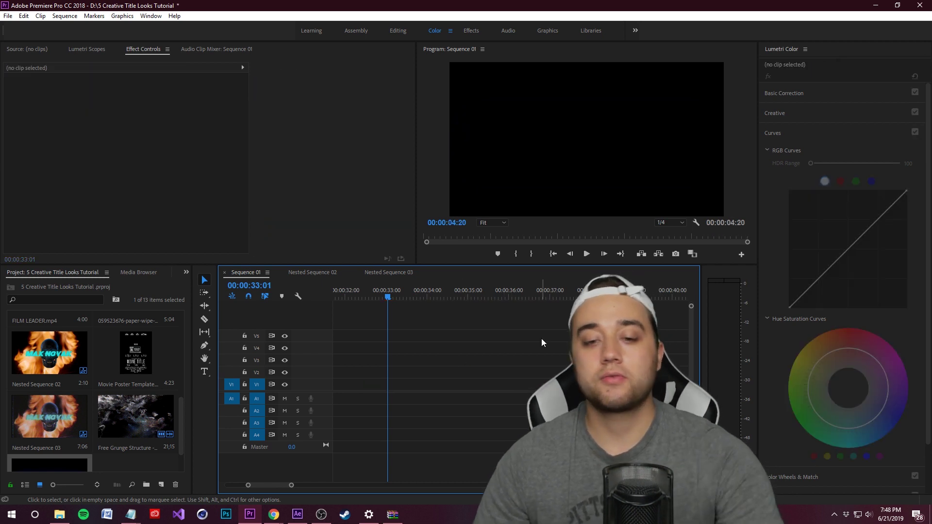
key("ctrl+s")
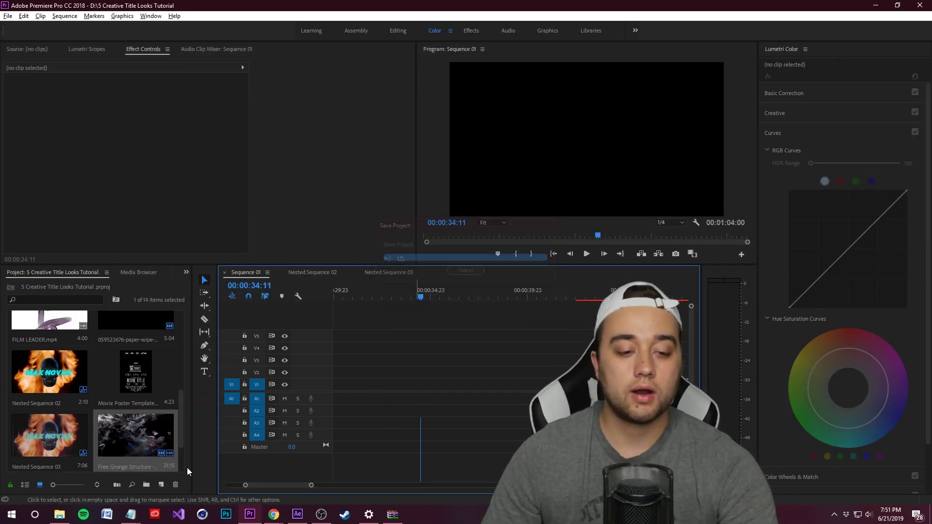
Place a new Transparent Video on V1 and replace it with a linked After Effects composition
left_click(161, 485)
left_click(189, 472)
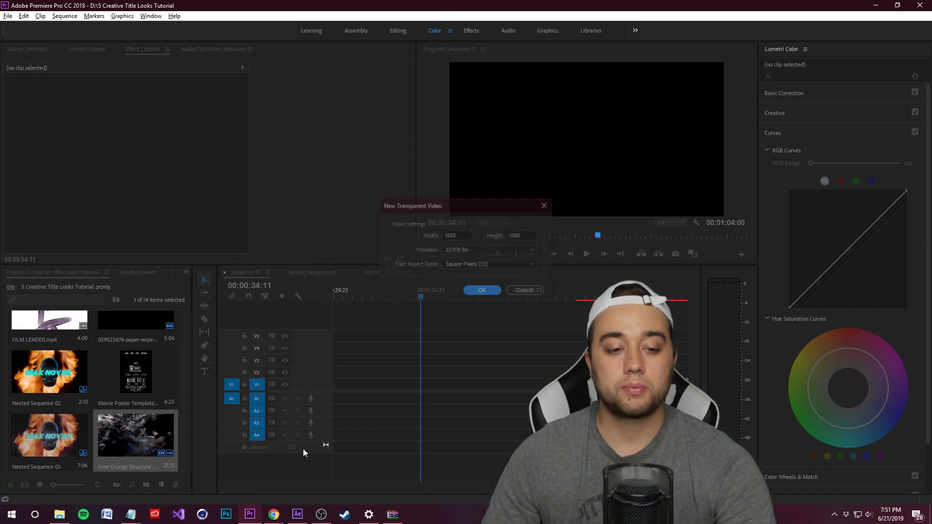
left_click(488, 291)
left_click_drag(197, 414, 448, 388)
right_click(448, 387)
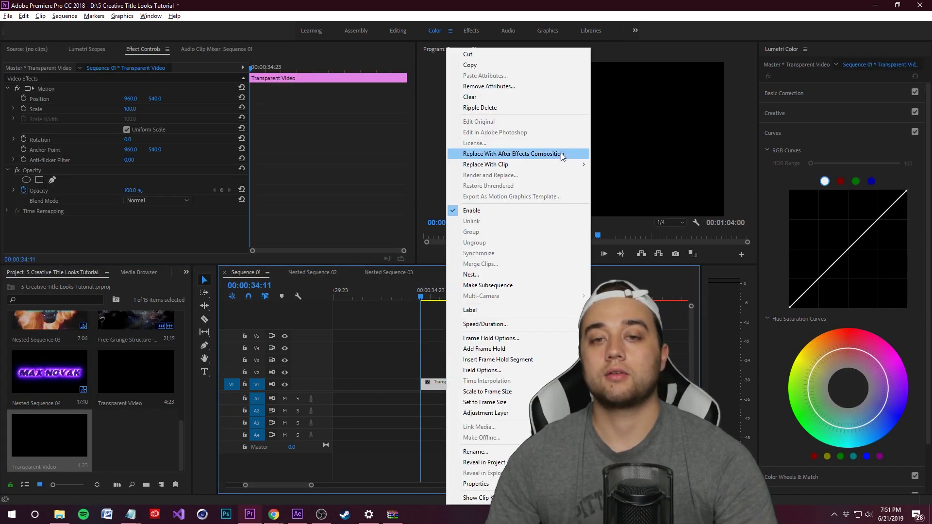
left_click(561, 154)
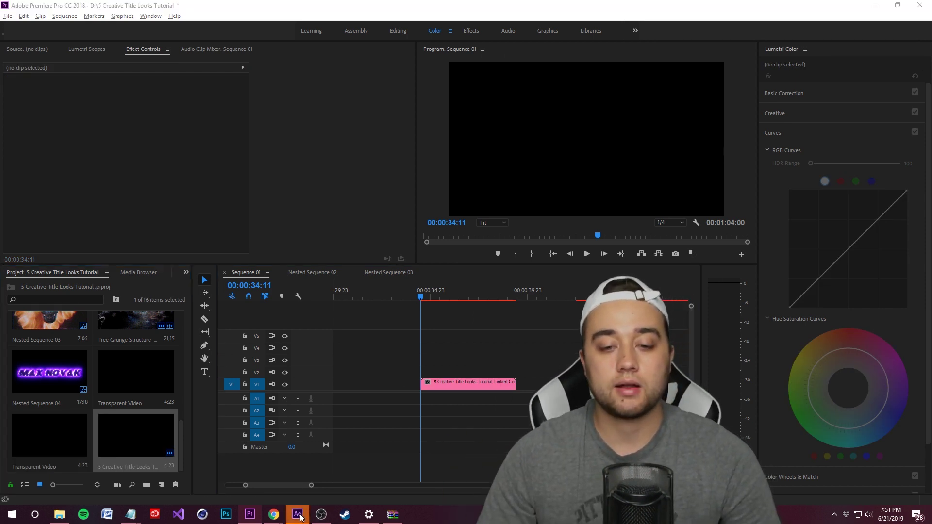
key("Delete")
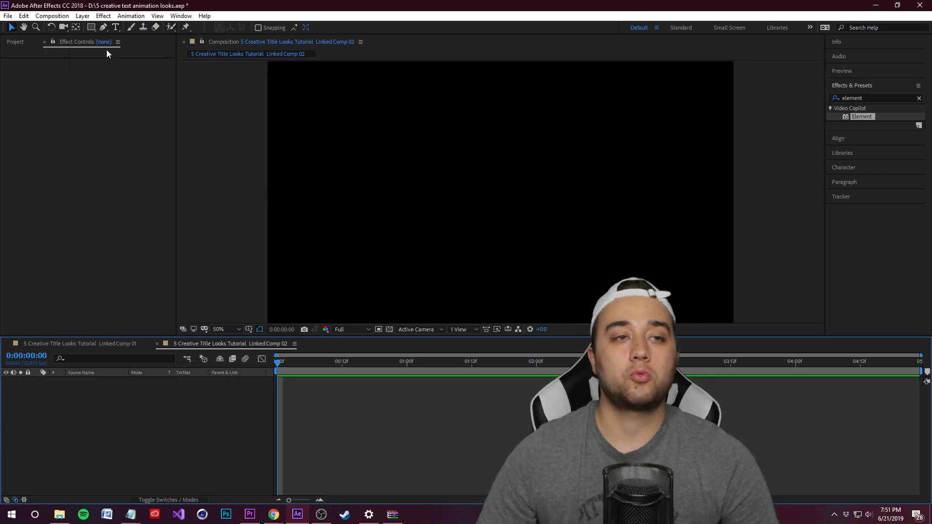
key("ctrl+t")
left_click_drag(302, 108, 701, 287)
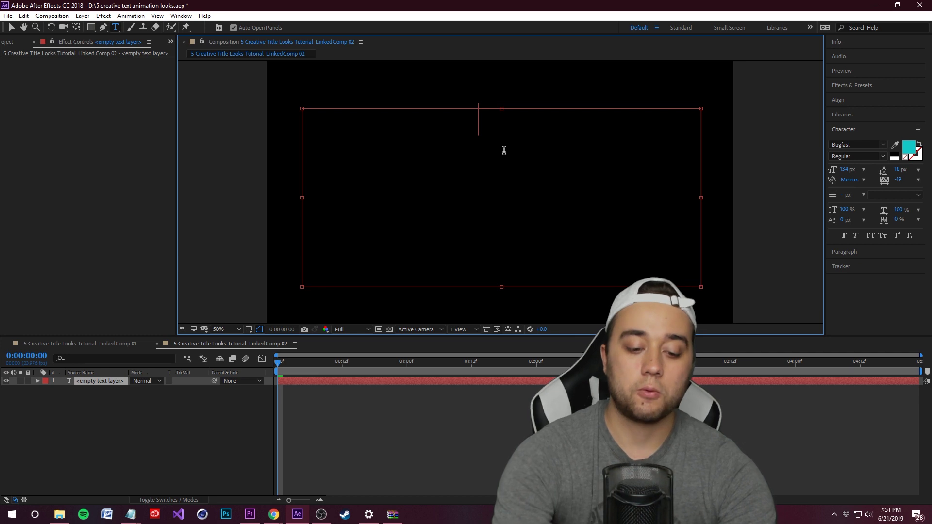
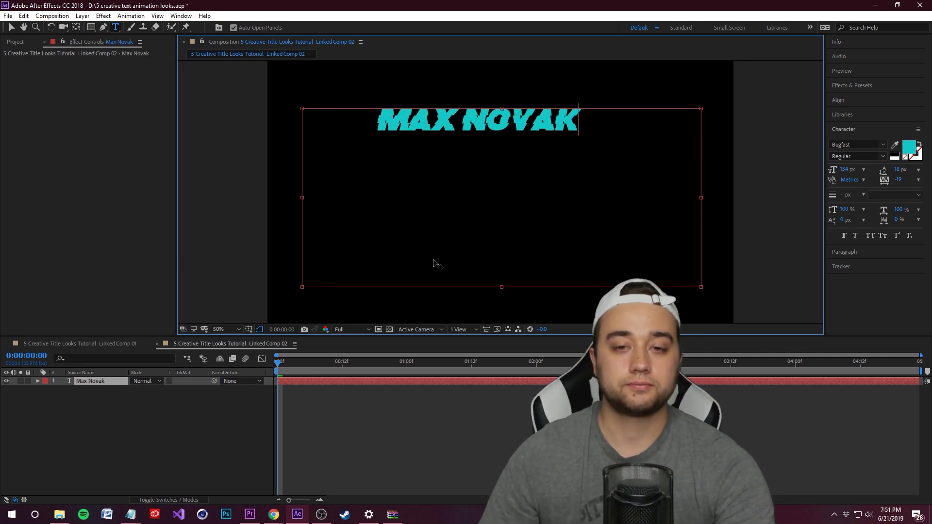
left_click(278, 397)
left_click(504, 135)
scroll(504, 135, "down", 2)
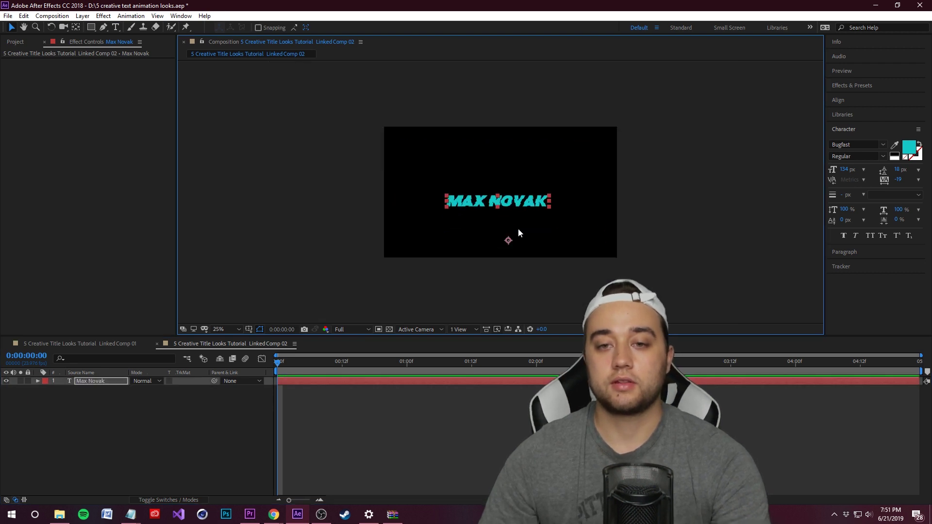
scroll(508, 199, "up", 2)
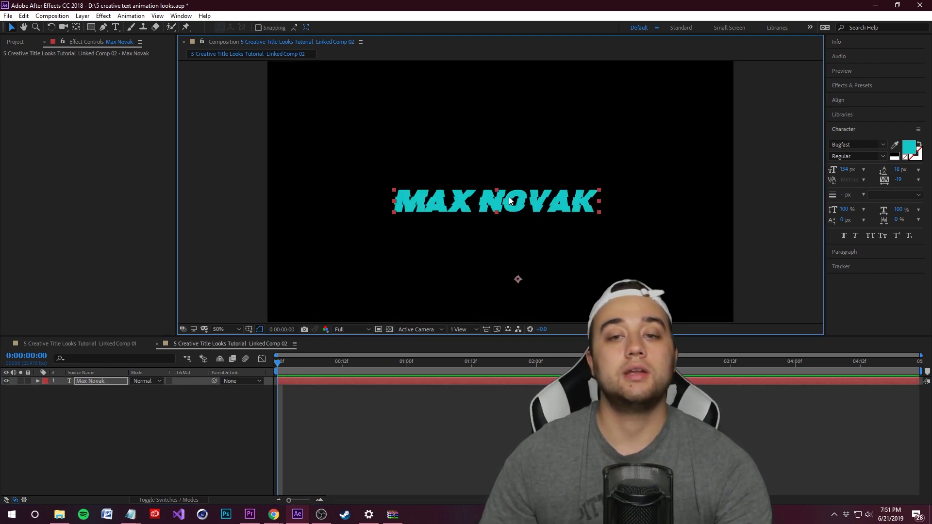
Add a Black Solid 1 layer and apply the Element effect to it
right_click(121, 426)
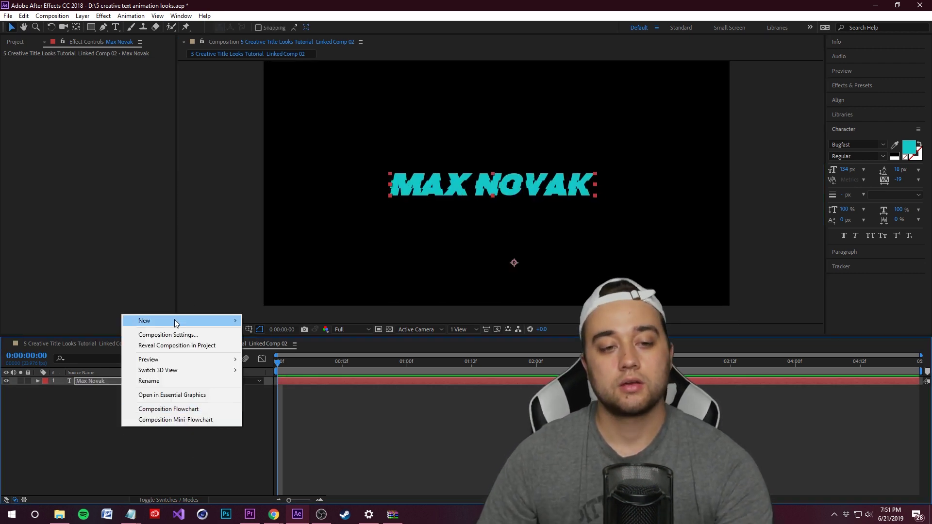
mouse_move(174, 321)
left_click(316, 348)
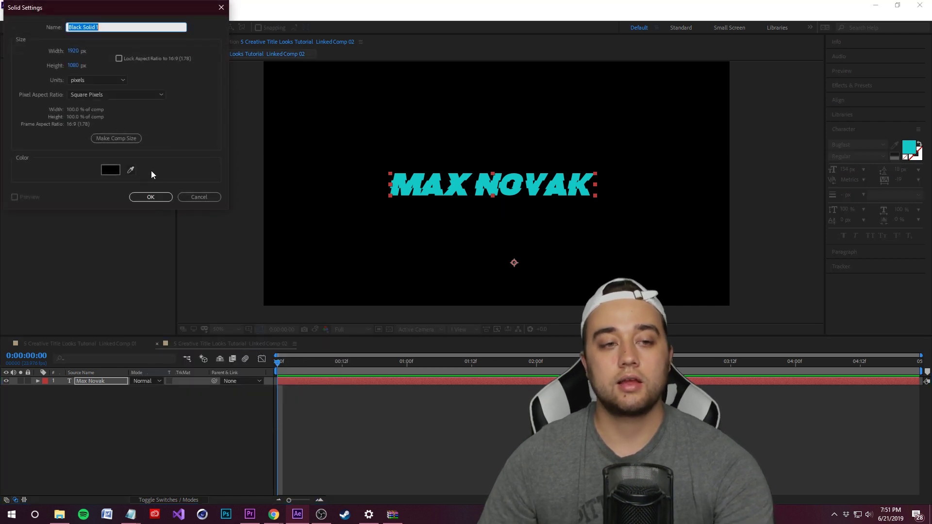
left_click(146, 197)
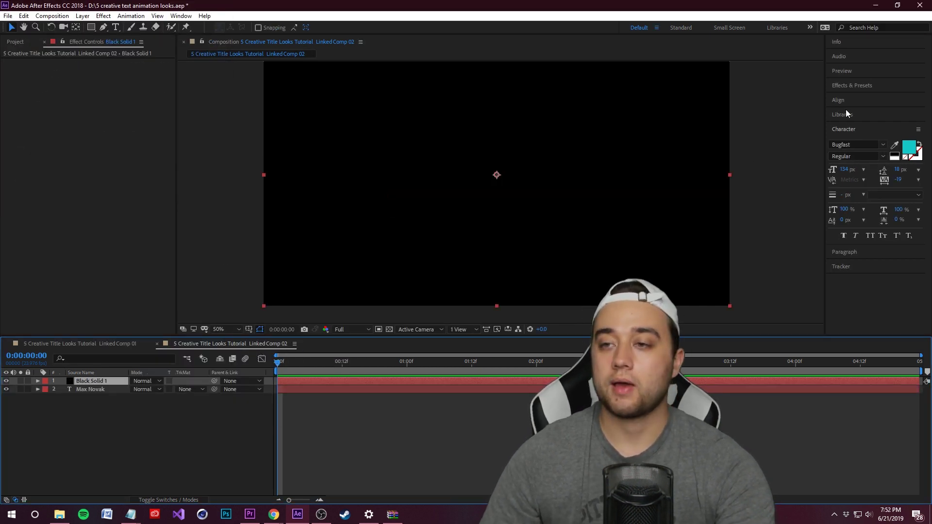
left_click(857, 87)
left_click_drag(870, 117, 91, 381)
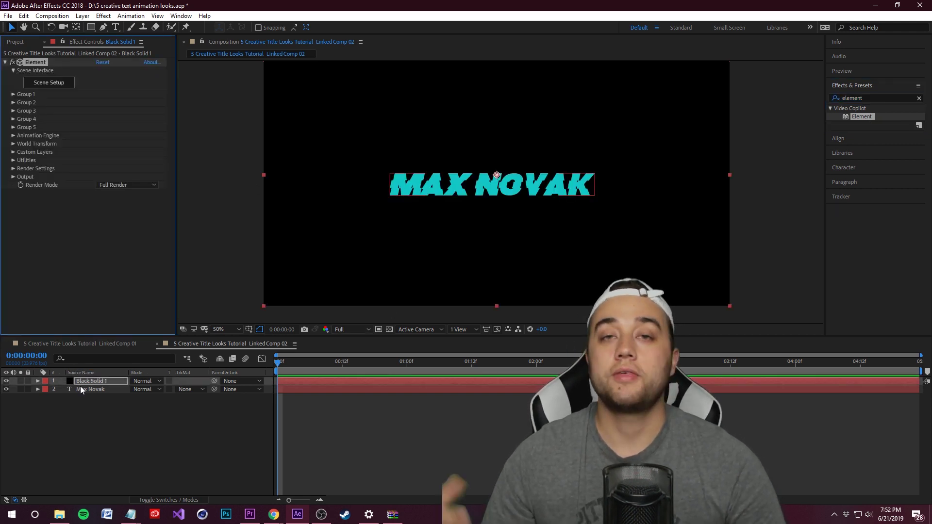
left_click(104, 383)
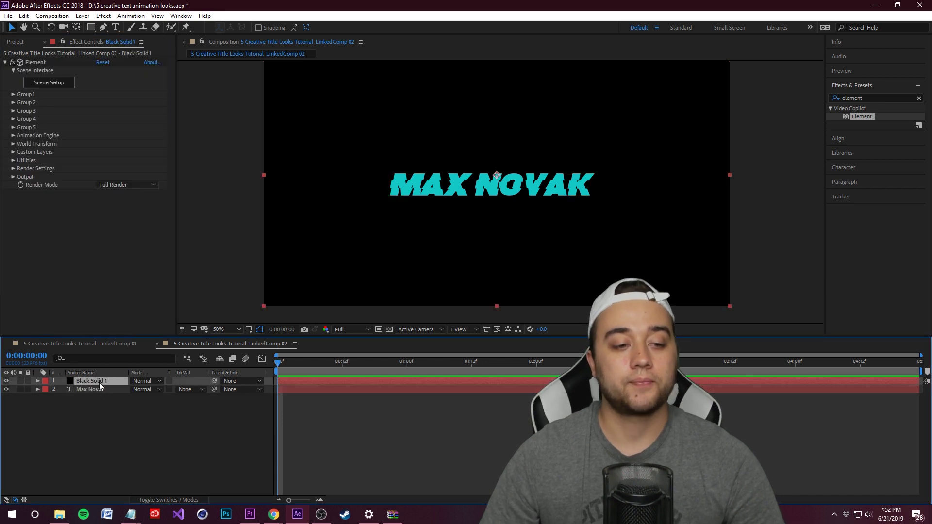
left_click(13, 152)
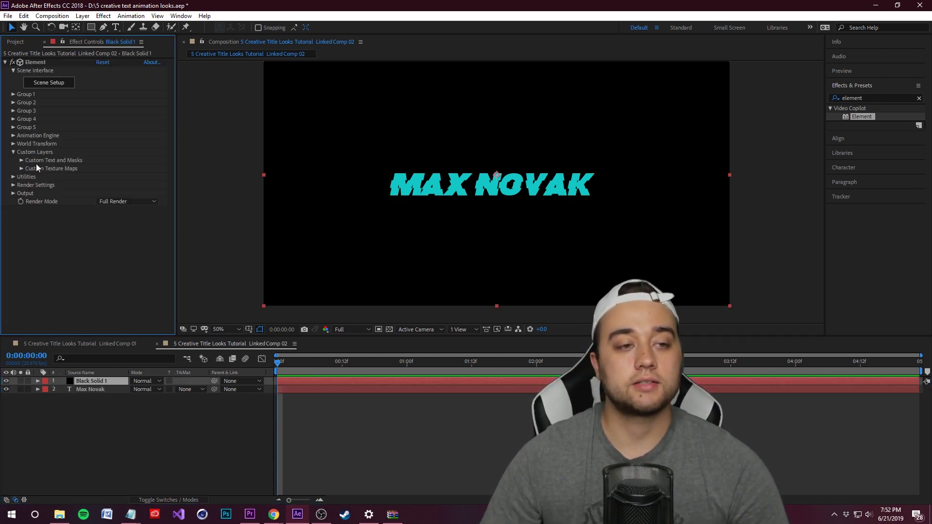
left_click(21, 161)
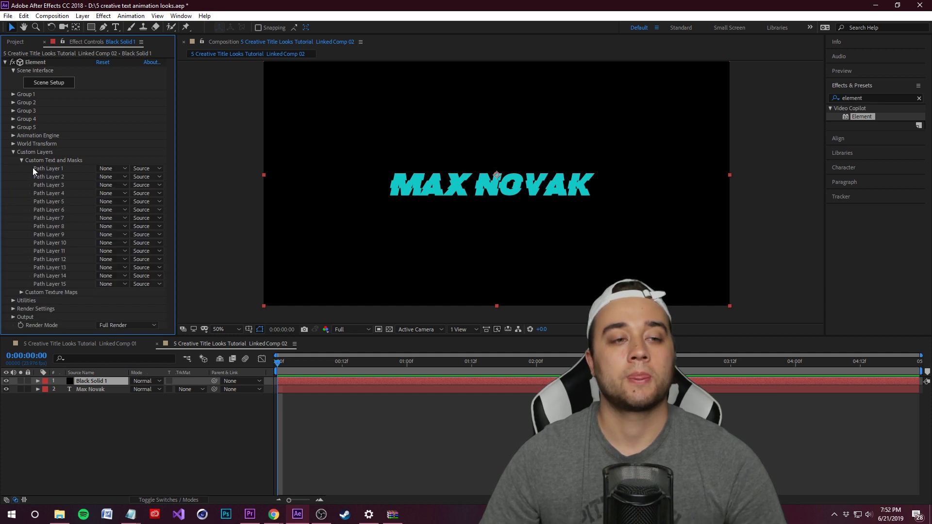
left_click(104, 169)
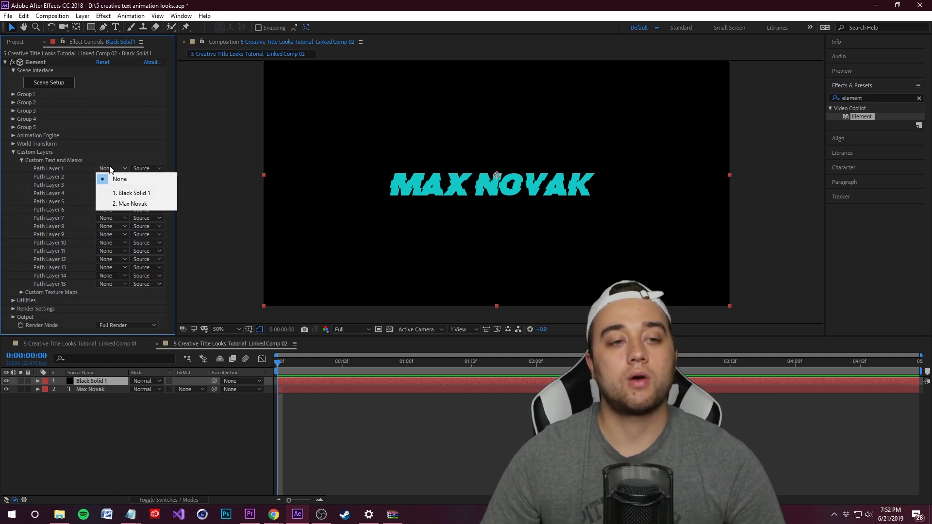
left_click(131, 204)
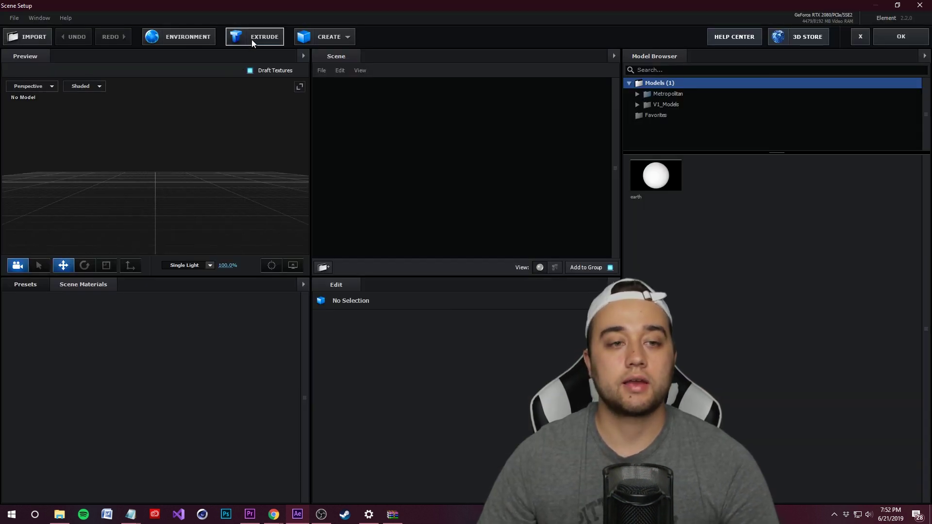
left_click(252, 40)
left_click_drag(118, 141, 80, 154)
double_click(369, 96)
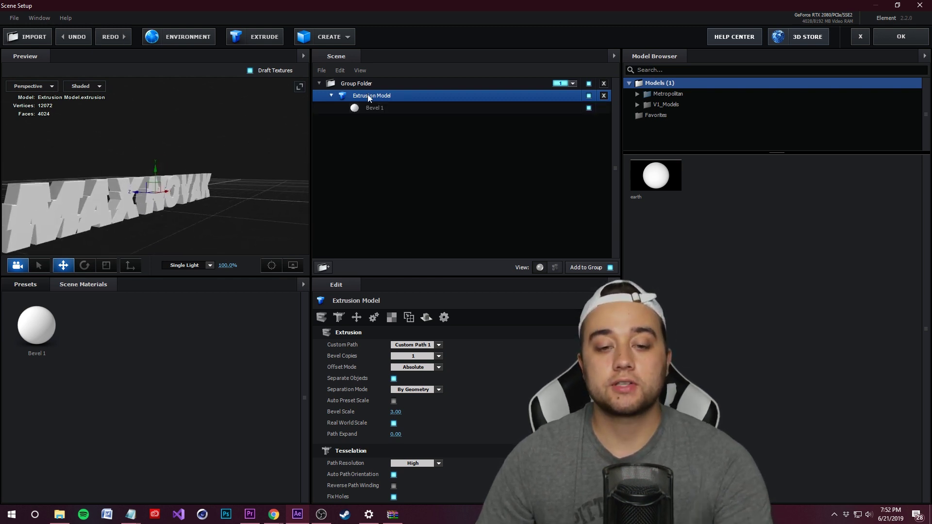
left_click_drag(481, 409, 524, 408)
left_click_drag(218, 220, 192, 229)
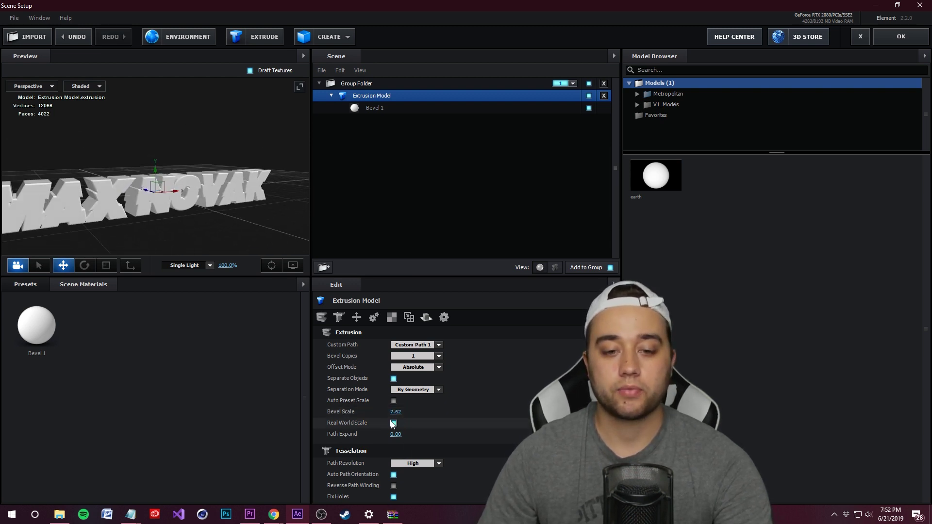
left_click_drag(225, 249, 148, 239)
Browse the preset material folders down to the Physical materials
left_click(24, 284)
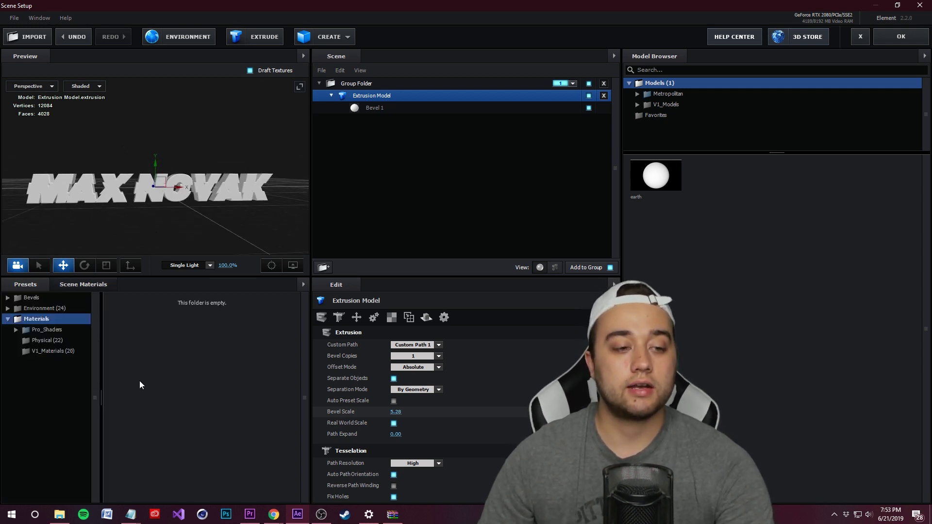
left_click(48, 351)
left_click(45, 330)
left_click(46, 351)
left_click(51, 362)
left_click(58, 394)
left_click(49, 437)
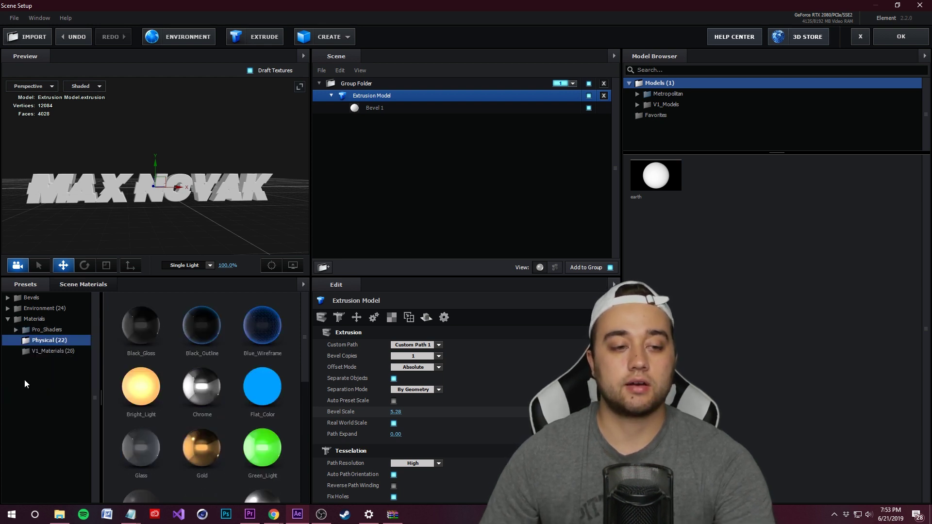
Undo the blue flat material, apply Paint_Red to the text, and close Scene Setup
left_click_drag(171, 178, 219, 228)
key("ctrl+z")
left_click_drag(263, 374, 259, 416)
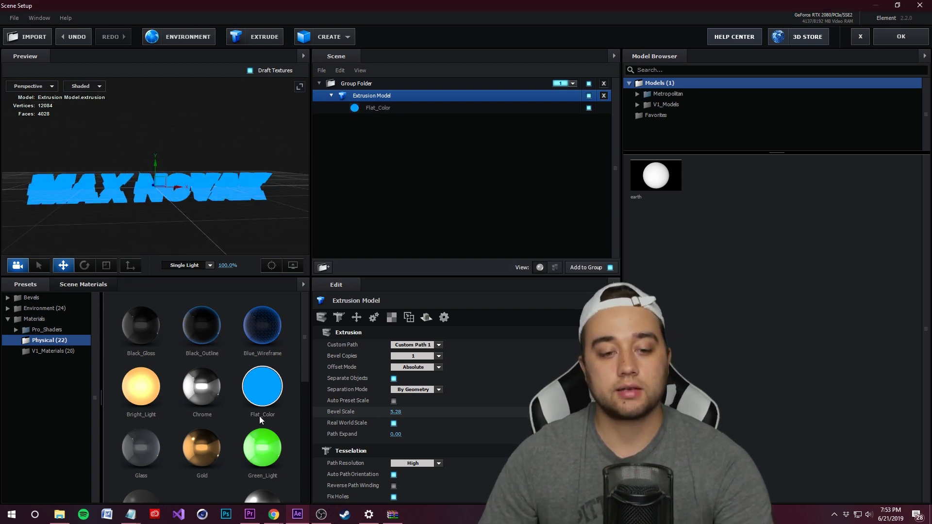
scroll(220, 441, "down", 3)
scroll(219, 441, "down", 1)
mouse_move(201, 365)
left_mouse_down()
mouse_move(206, 178)
mouse_move(199, 227)
mouse_move(245, 168)
mouse_move(236, 186)
left_mouse_up()
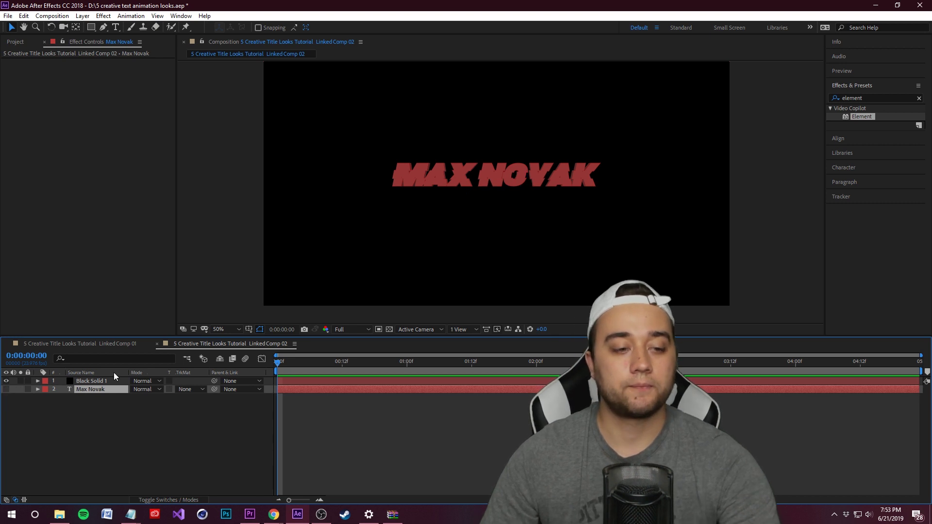
Add a new Camera 1 layer to the comp with default settings
left_click(97, 435)
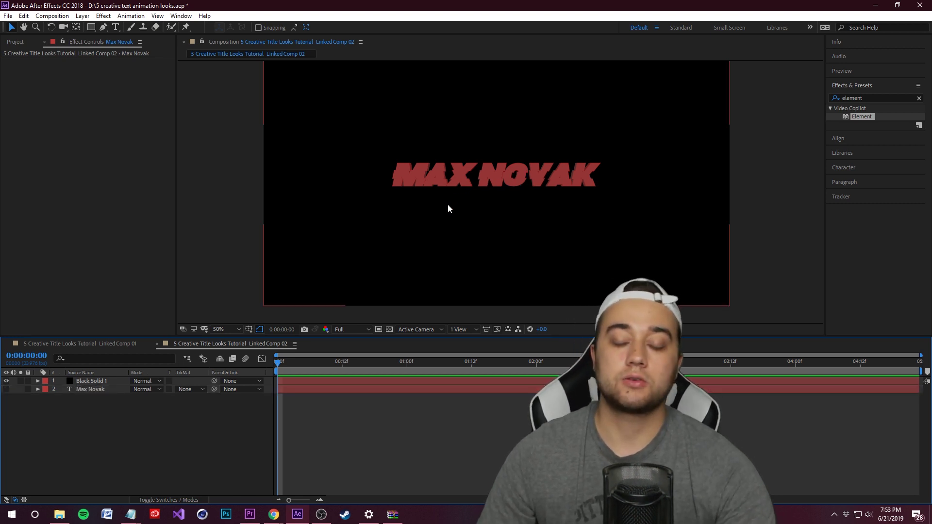
right_click(112, 436)
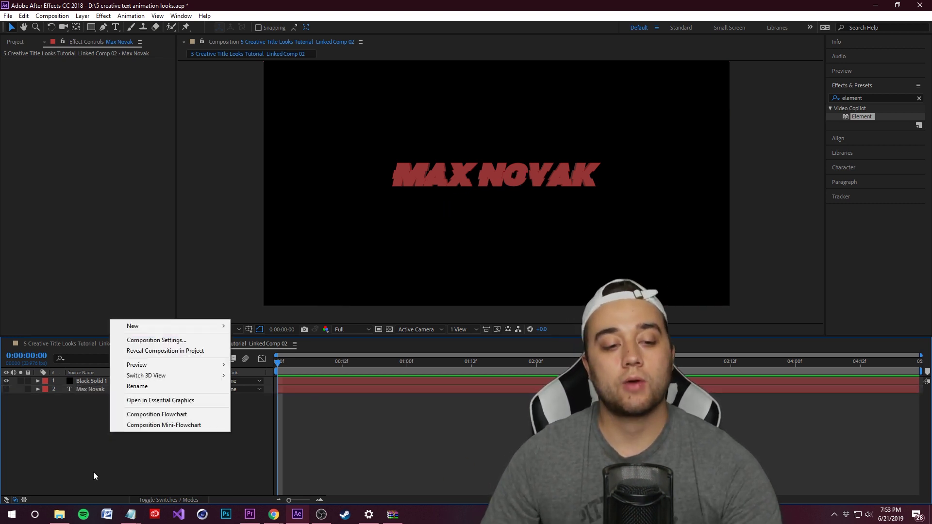
mouse_move(127, 325)
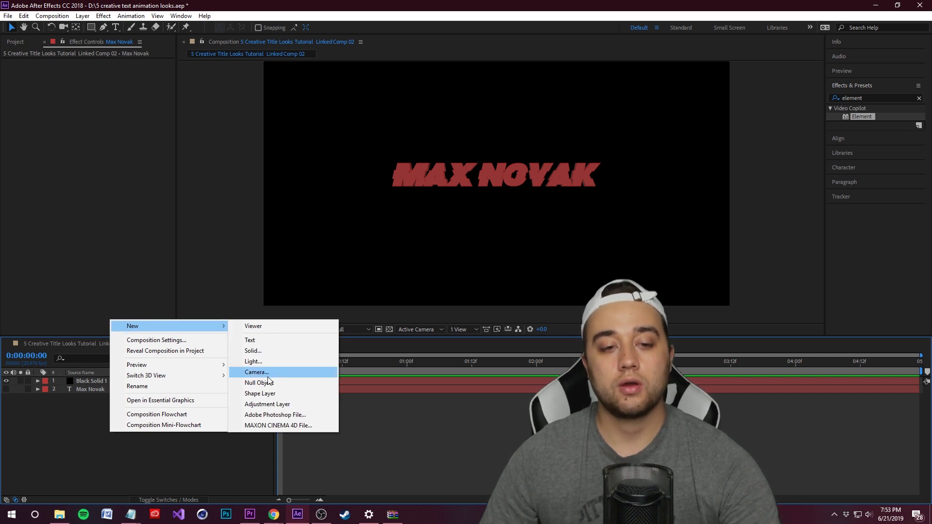
left_click(268, 376)
key("Return")
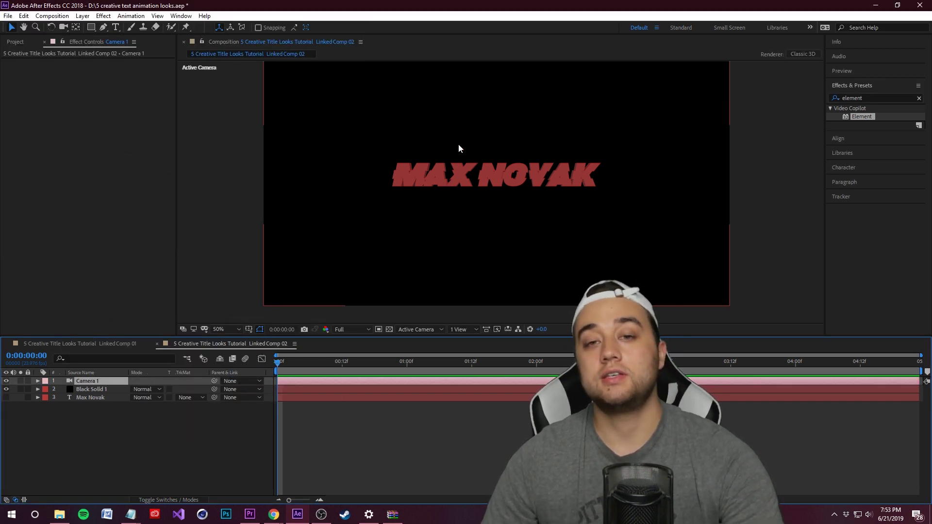
Orbit and preview through Camera 1, then expand its Transform properties
left_click_drag(452, 138, 431, 143)
key("space")
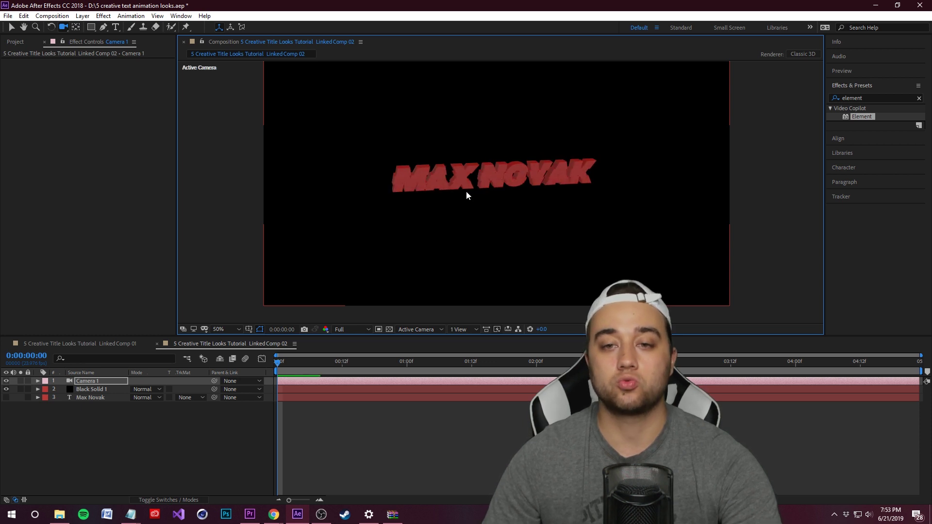
mouse_move(498, 208)
left_mouse_down()
mouse_move(520, 223)
mouse_move(500, 210)
left_mouse_up()
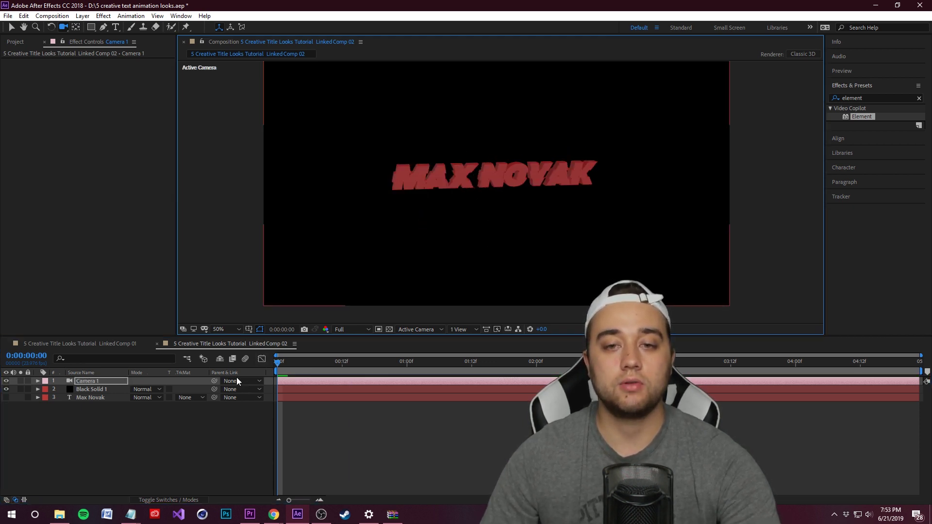
left_click(38, 381)
left_click(46, 390)
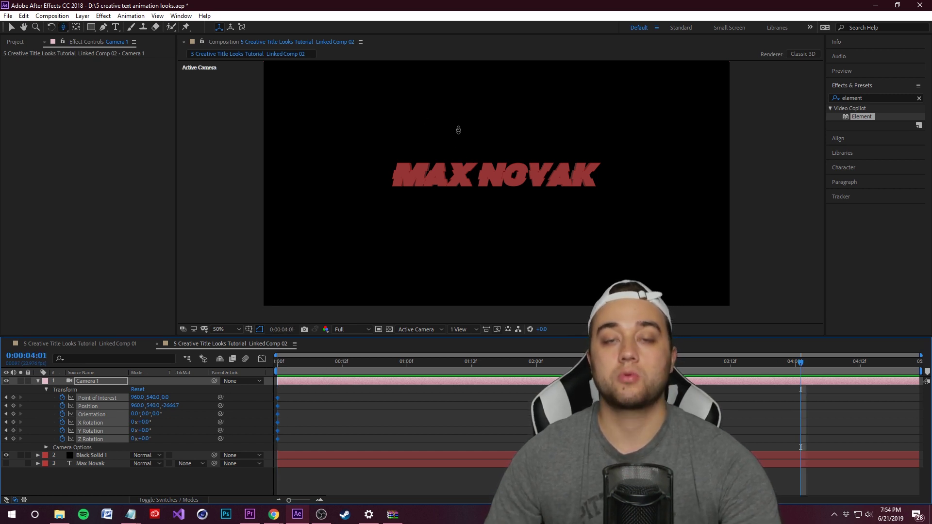
left_click_drag(491, 196, 496, 49)
key("Home")
key("space")
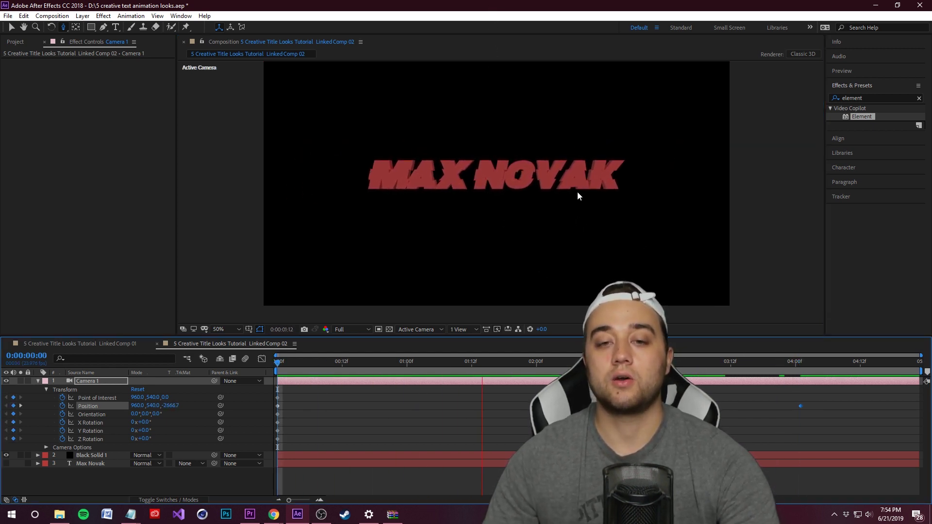
left_click(795, 361)
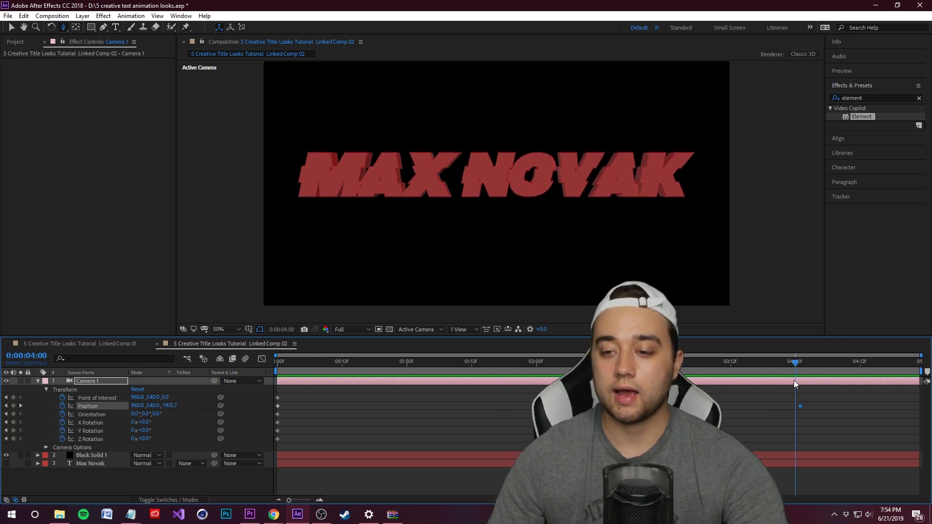
key("Page_Down")
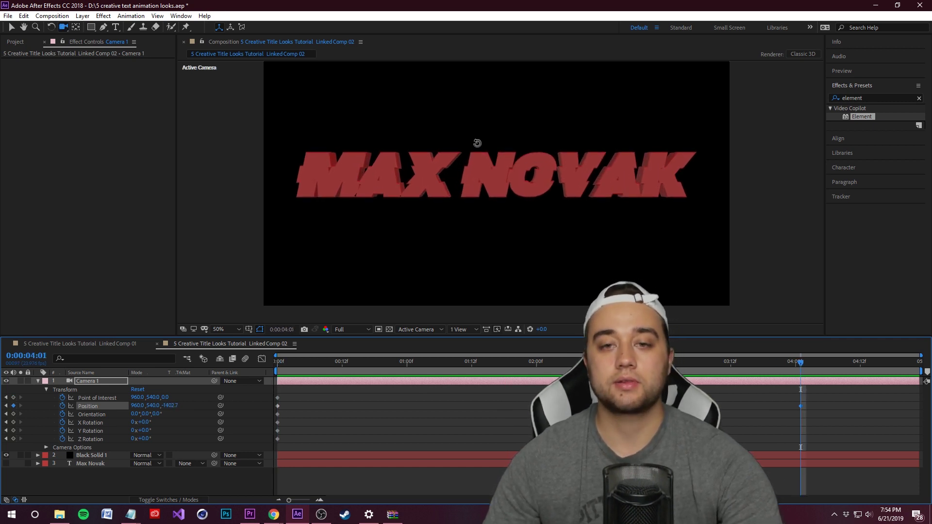
left_click_drag(476, 142, 492, 159)
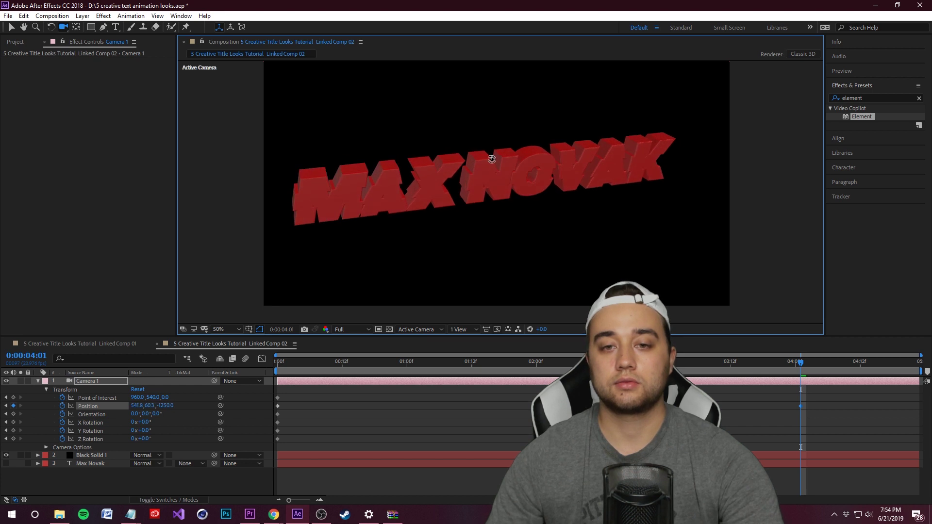
left_click_drag(793, 361, 227, 355)
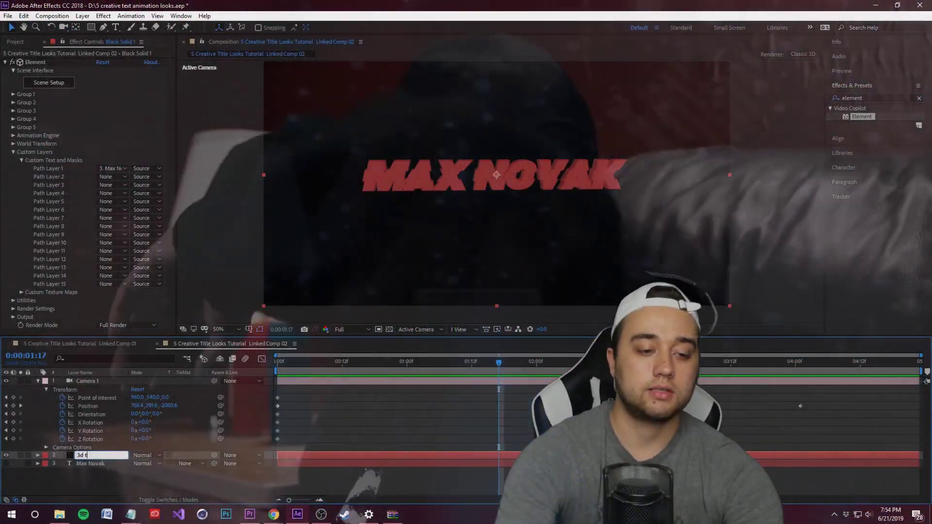
Rename the Element layer '3d text', save the project, and bring up Premiere Pro
type("text")
key("Return")
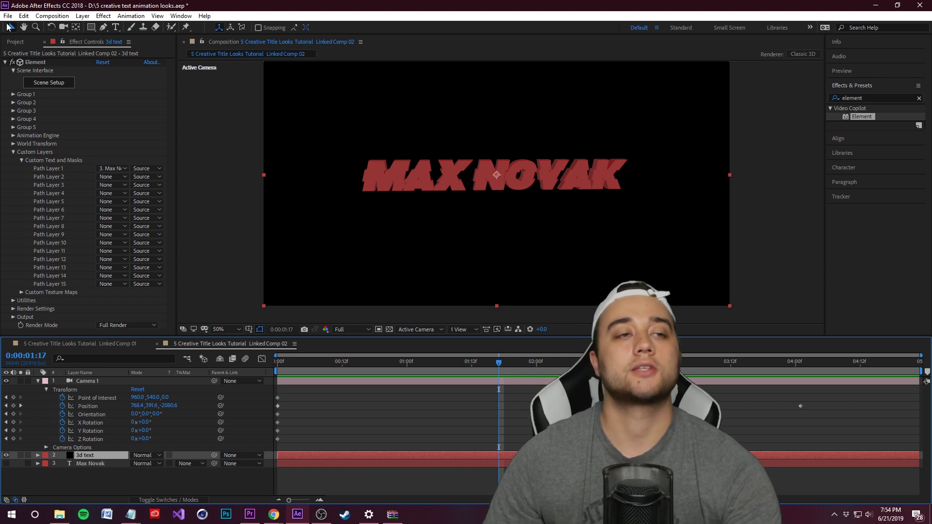
left_click(8, 16)
left_click(19, 106)
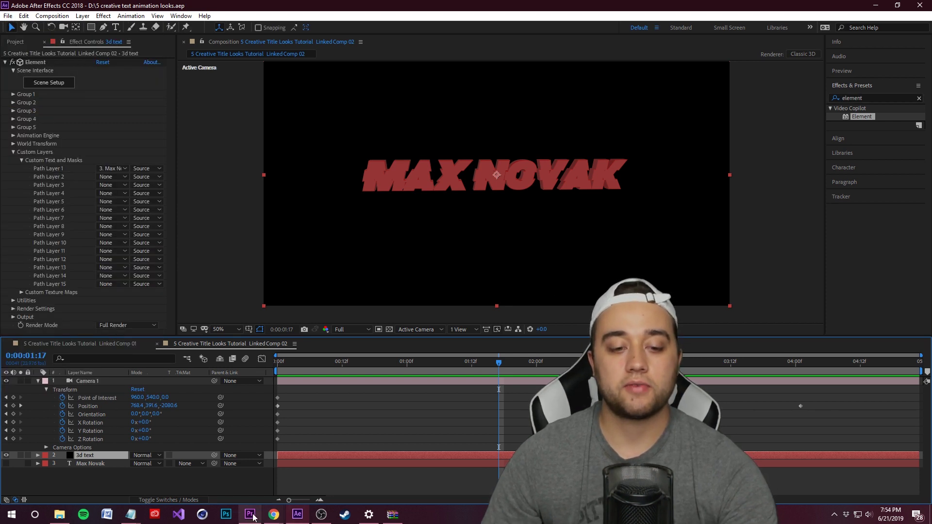
left_click(251, 515)
left_click(439, 297)
Save the Premiere project and place the glitch background on V1 beneath the title
key("ctrl+s")
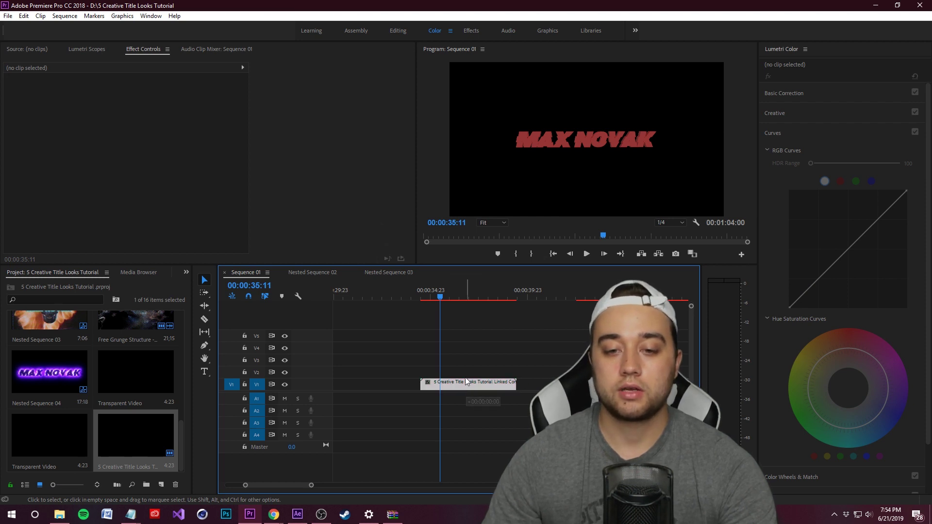
left_click_drag(468, 387, 467, 375)
left_click(449, 382)
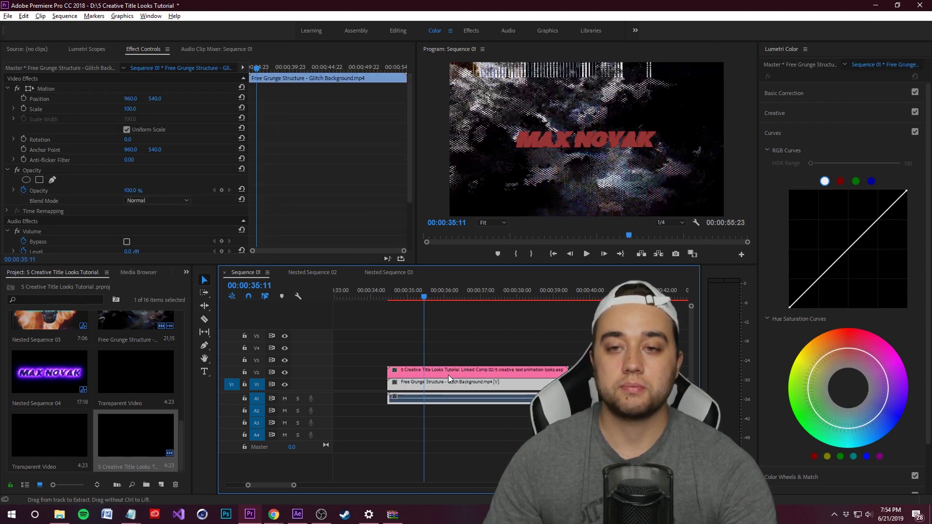
Lower the title clip's opacity to 91.1% in Effect Controls
left_click(447, 371)
left_click(14, 191)
left_click_drag(235, 209, 217, 213)
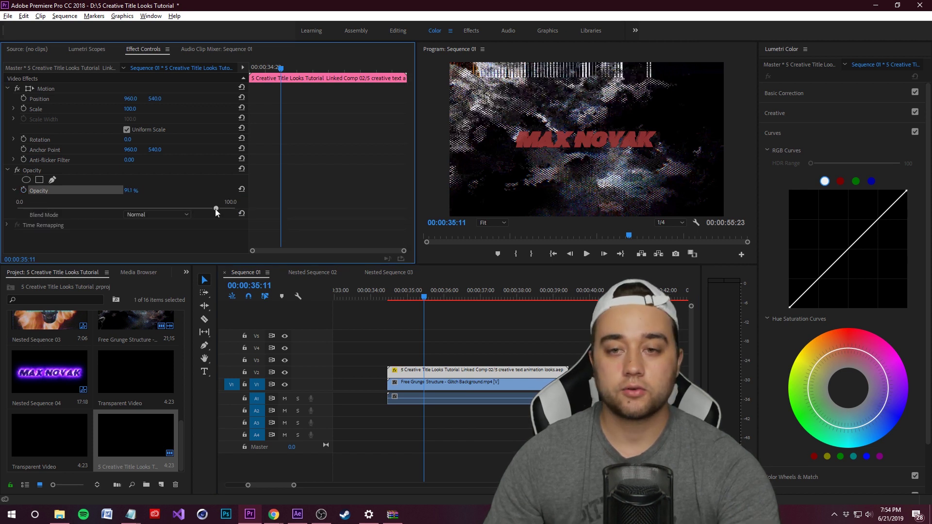
left_click(298, 514)
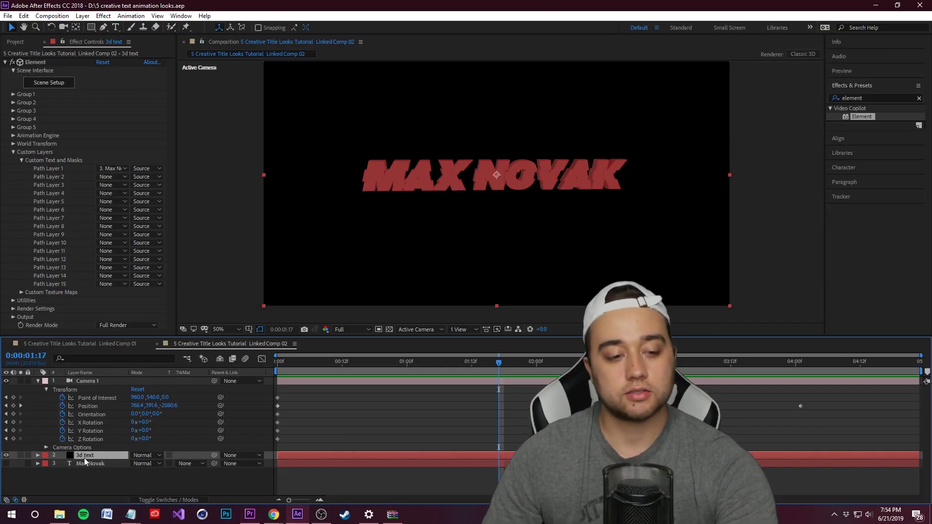
scroll(83, 478, "down", 2)
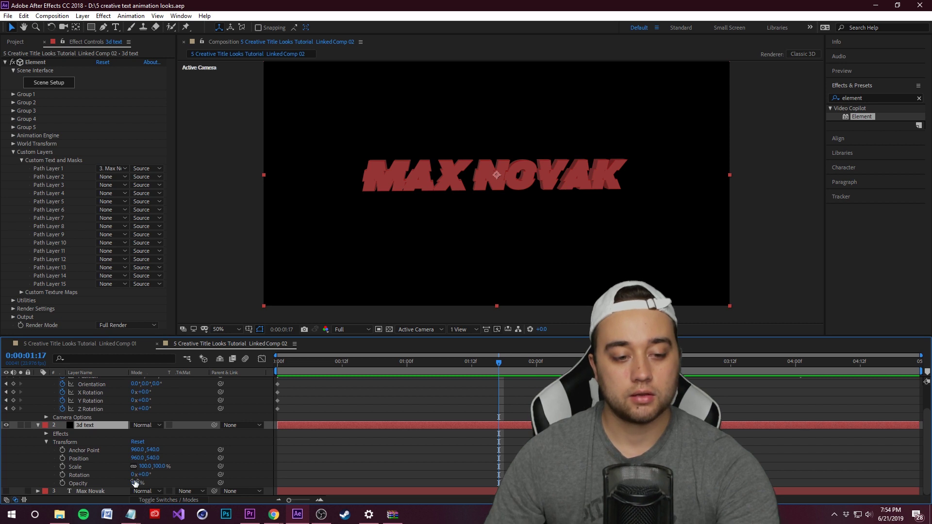
key("alt+Tab")
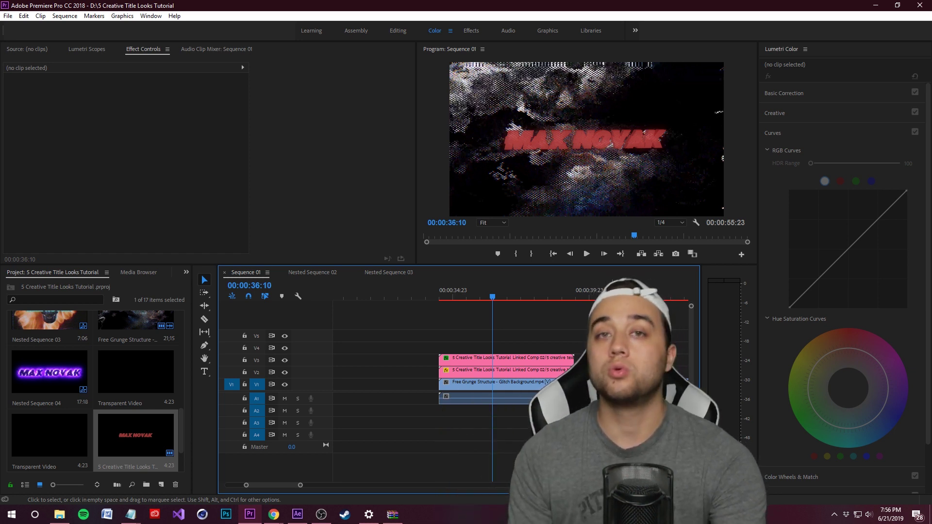
Preview the composite, then watch YouTube's Enter the Void title sequence, paused at 1:38
key("space")
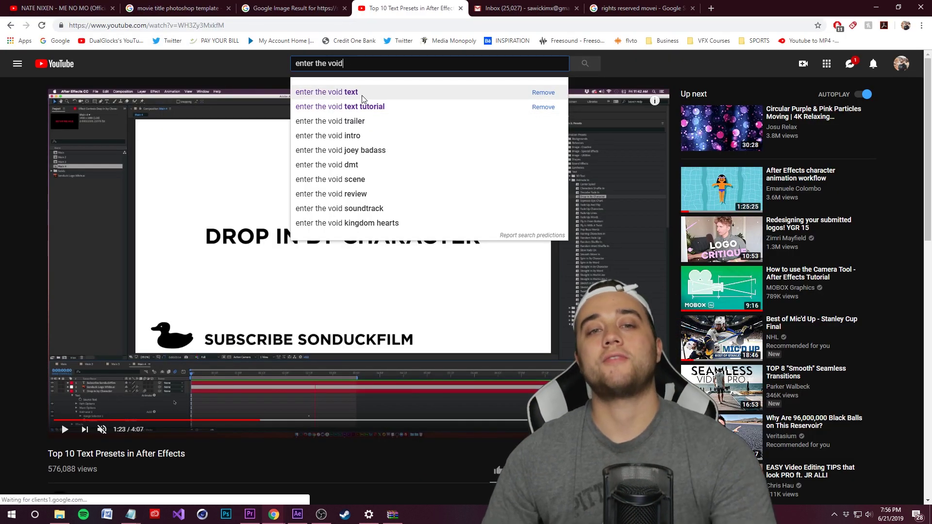
key("Return")
left_click(297, 144)
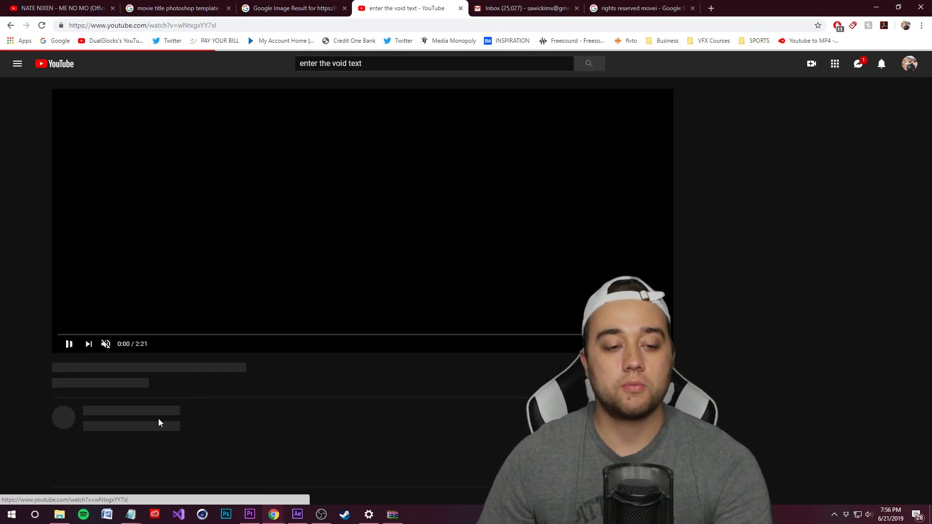
left_click(107, 335)
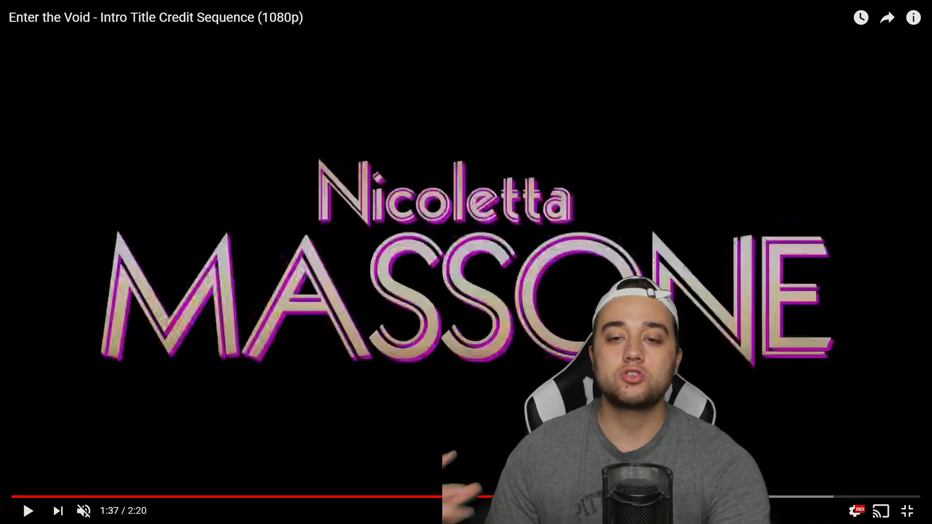
left_click(907, 511)
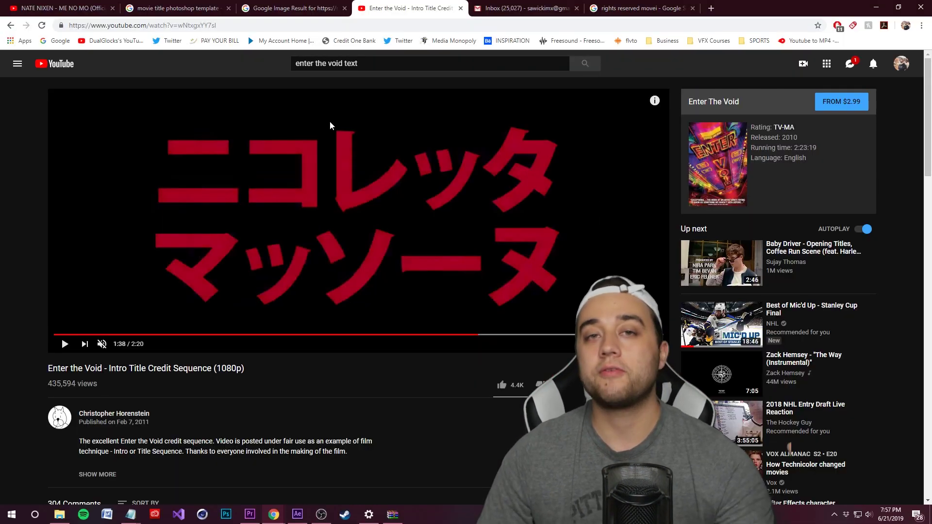